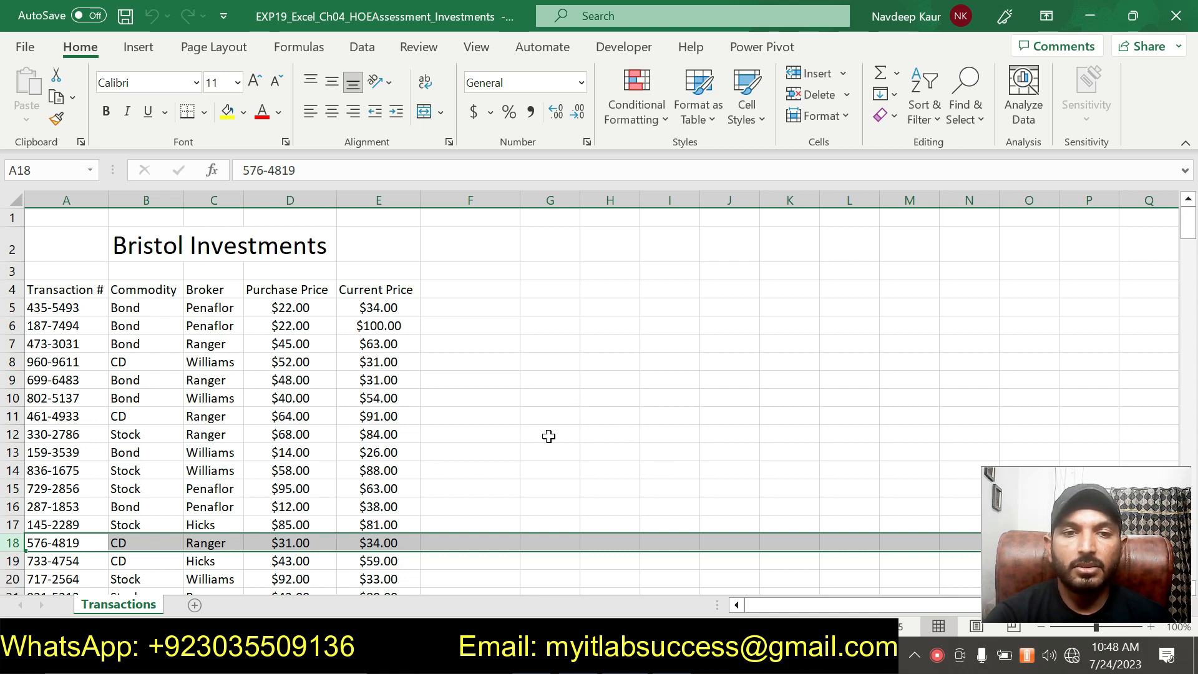
- Switch to the Word instructions document and read the project title, project description and list of steps to perform
{"action": "left_click", "coordinate": [500, 413]}
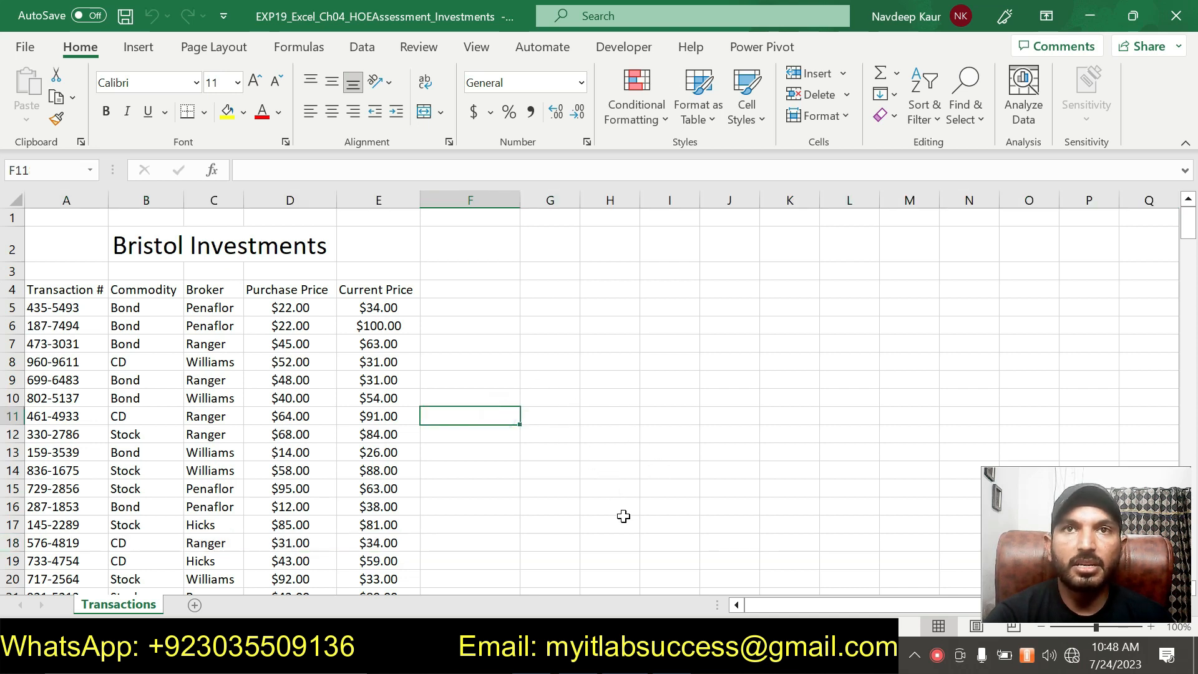
{"action": "key", "text": "alt+Tab"}
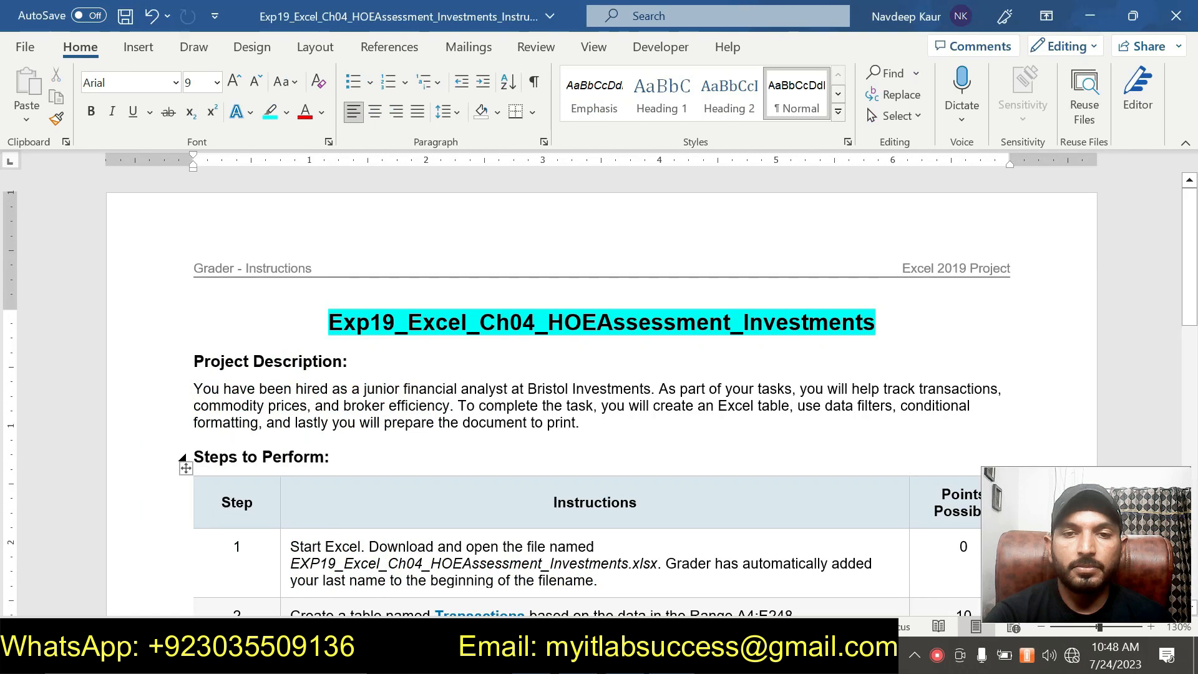
{"action": "left_click", "coordinate": [876, 322]}
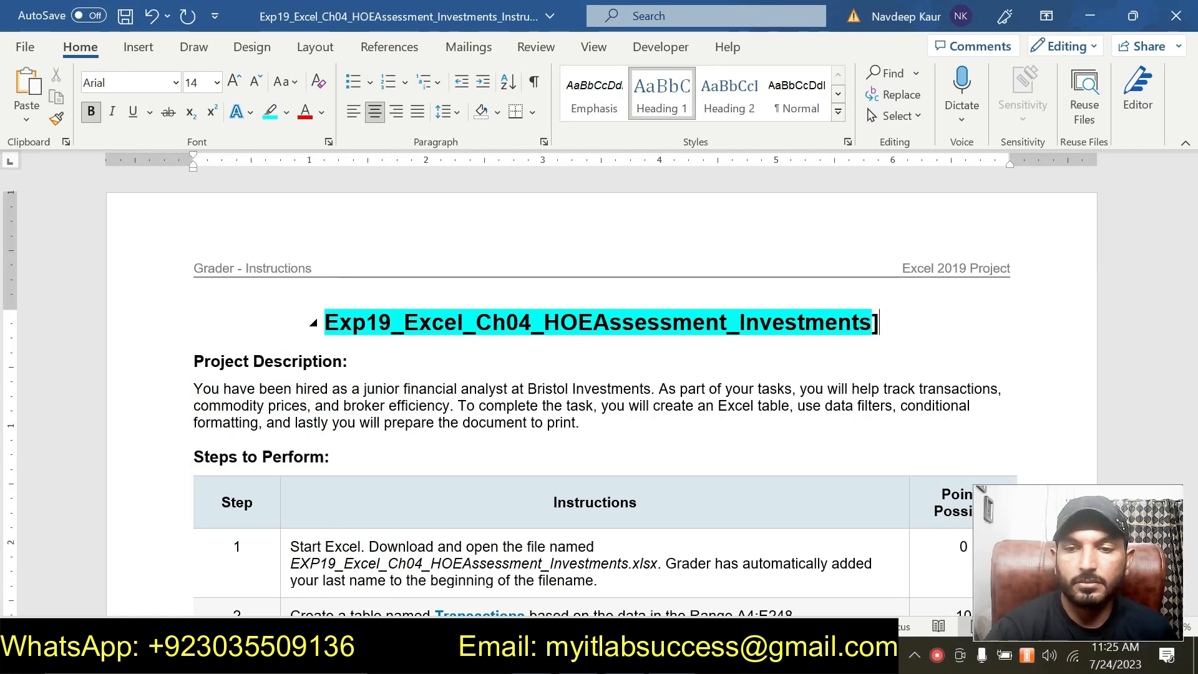
{"action": "key", "text": "BackSpace"}
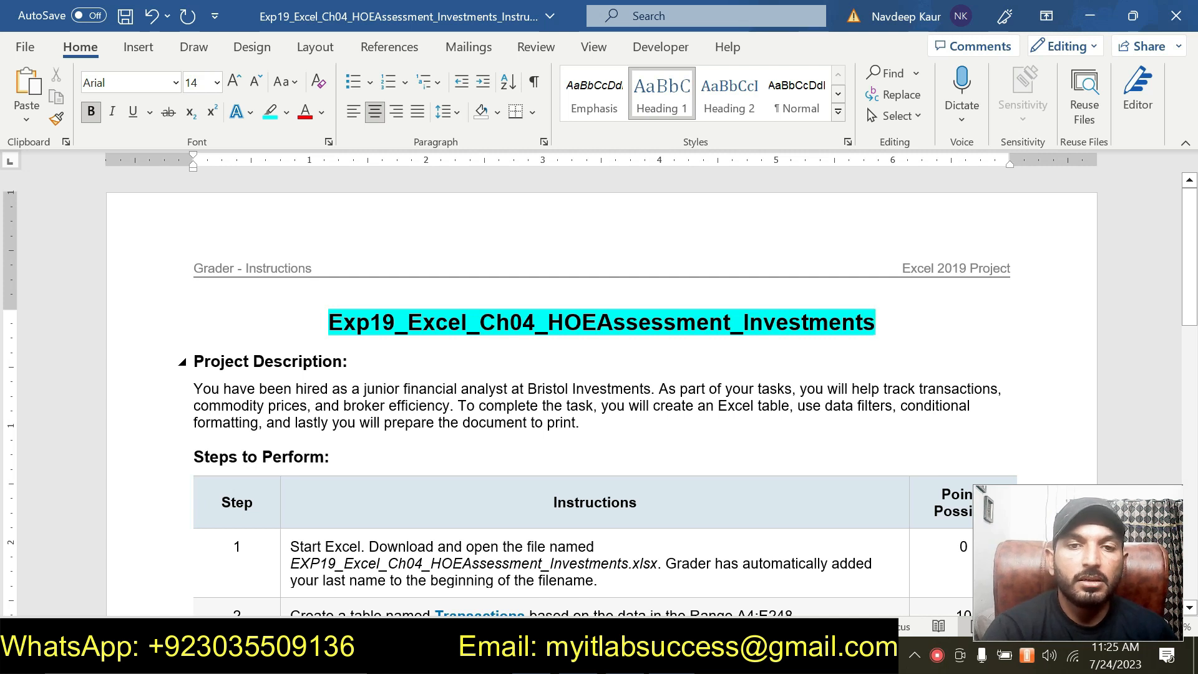
{"action": "left_click_drag", "start_coordinate": [389, 405], "coordinate": [195, 362]}
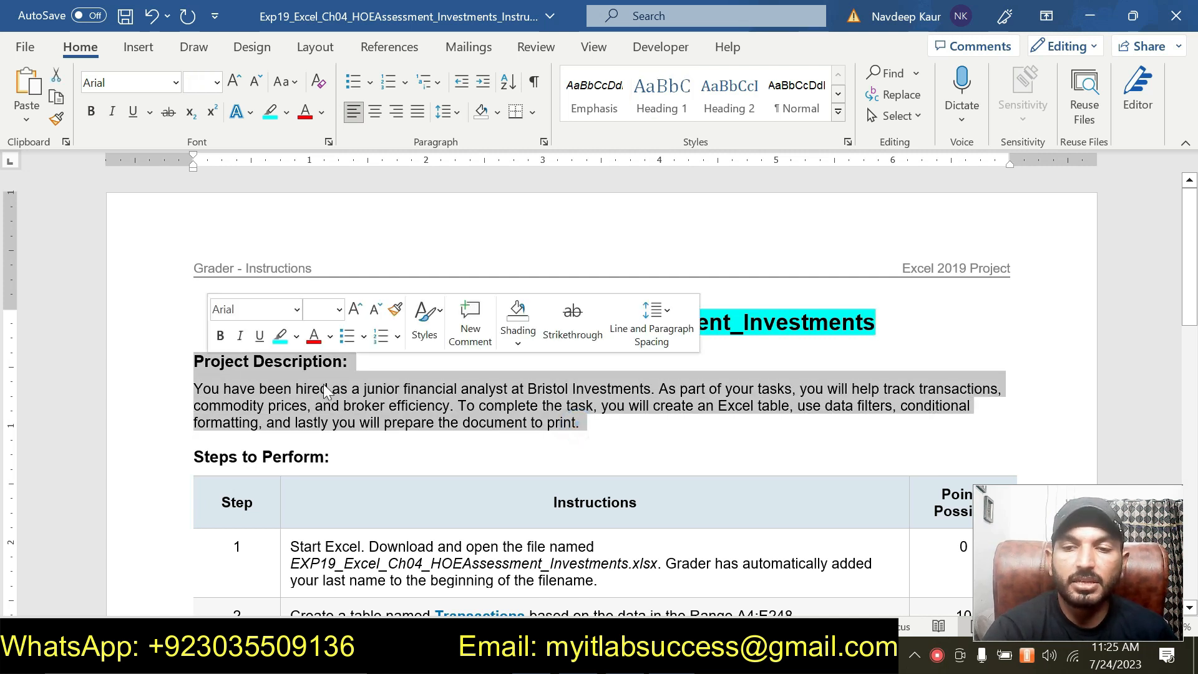
{"action": "left_click", "coordinate": [609, 424]}
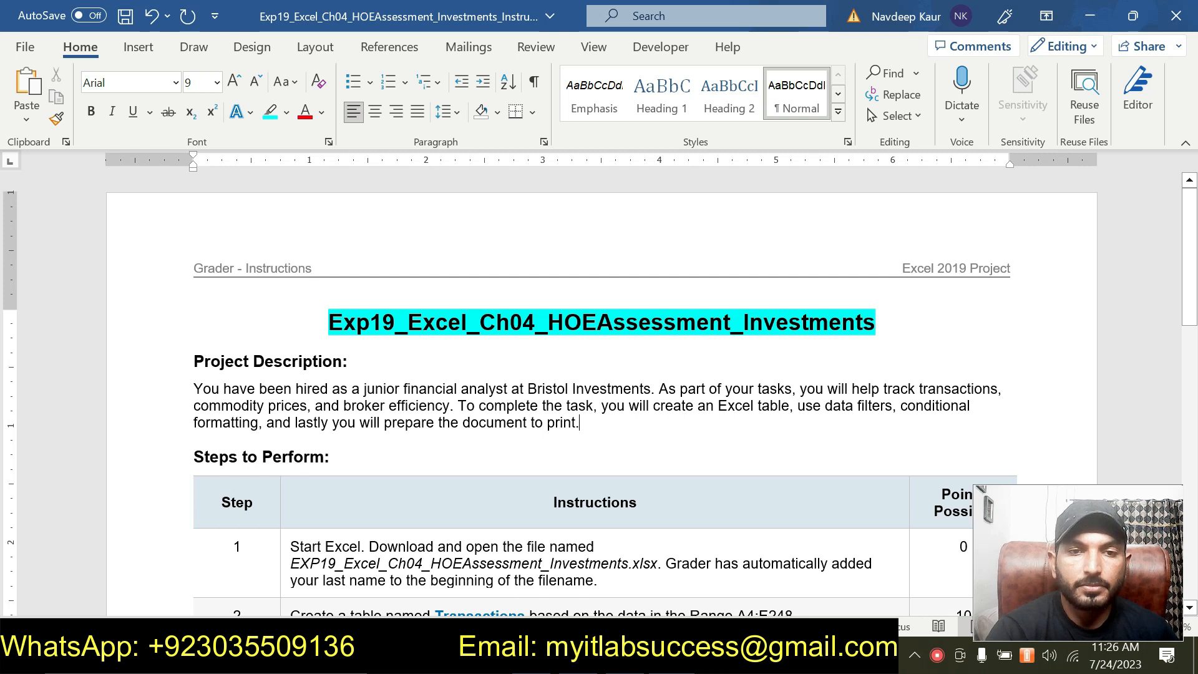
{"action": "left_click", "coordinate": [599, 423]}
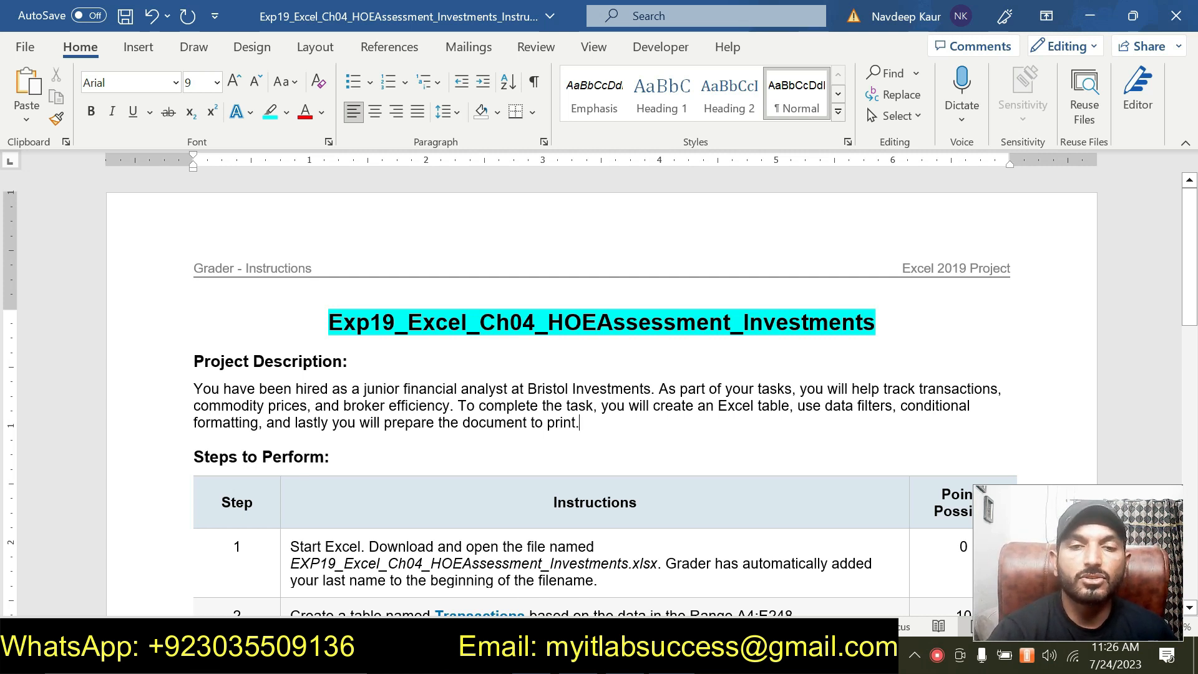
{"action": "scroll", "coordinate": [602, 386], "scroll_direction": "down", "scroll_amount": 15}
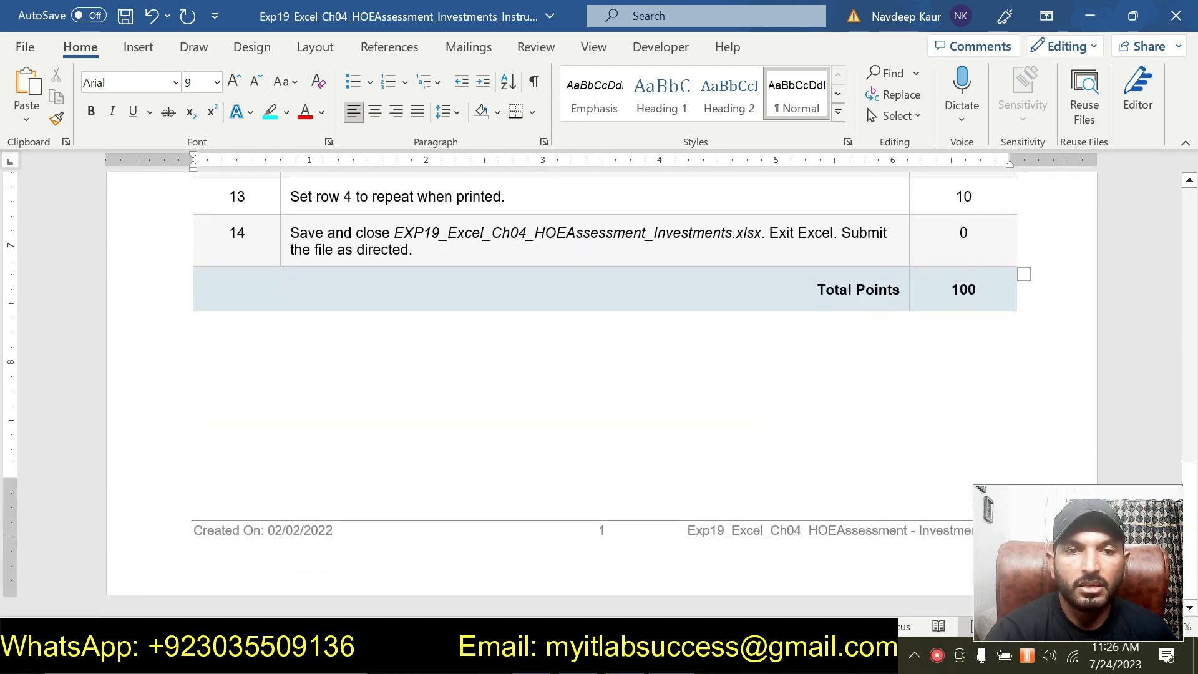
{"action": "scroll", "coordinate": [492, 478], "scroll_direction": "up", "scroll_amount": 15}
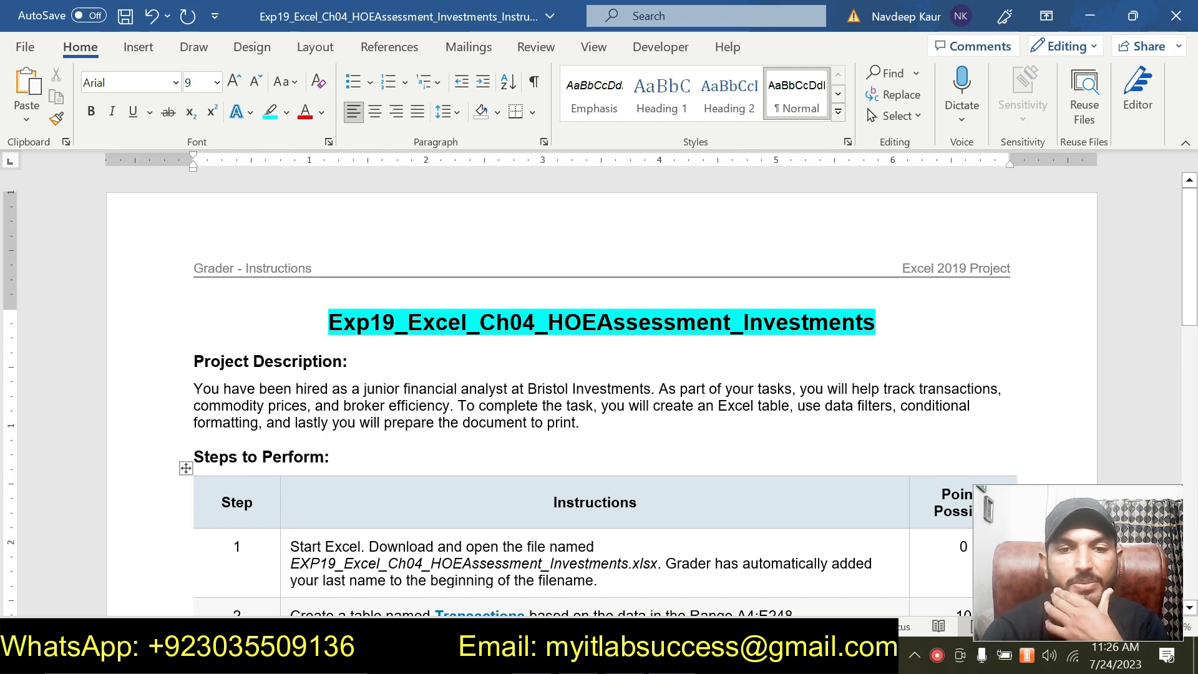
{"action": "left_click", "coordinate": [595, 424]}
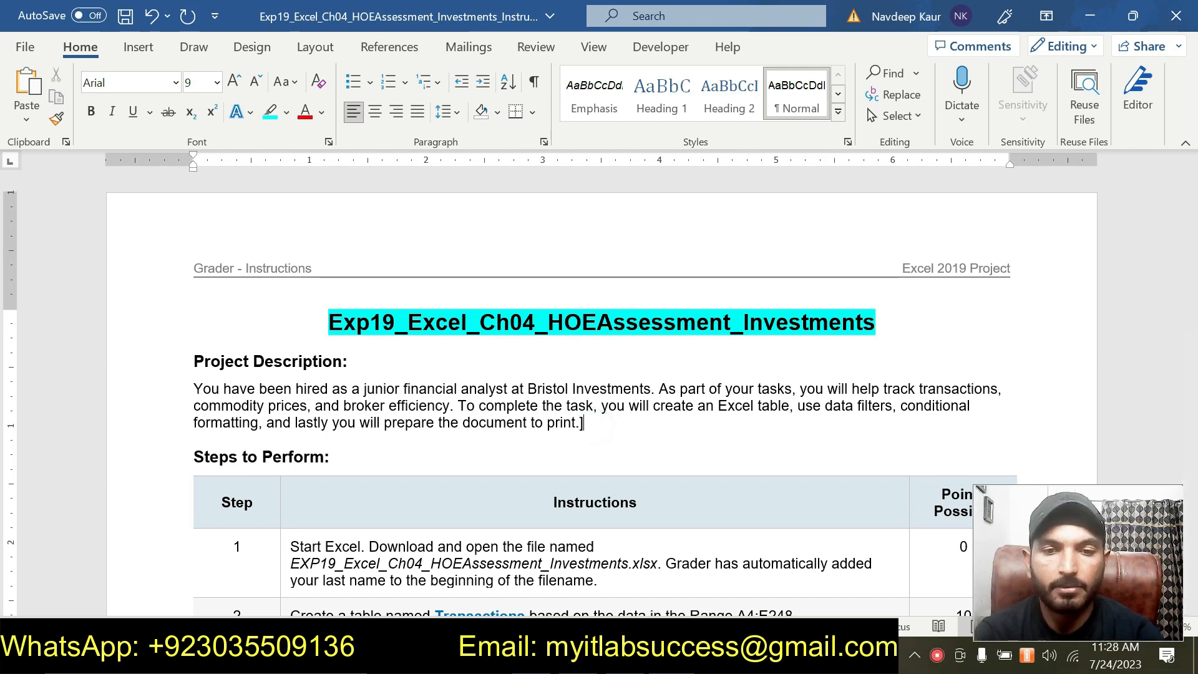
- Highlight the step 1 instruction about downloading and opening the workbook in turquoise
{"action": "scroll", "coordinate": [596, 424], "scroll_direction": "down", "scroll_amount": 4}
{"action": "left_click_drag", "start_coordinate": [599, 406], "coordinate": [315, 385]}
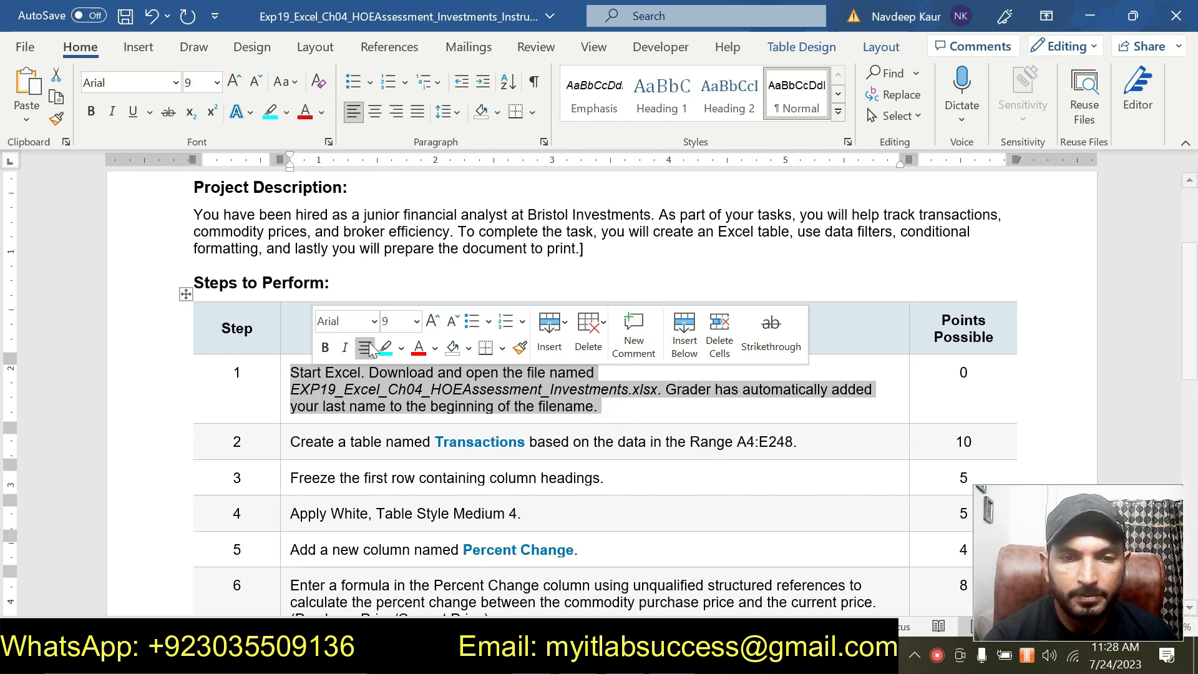
{"action": "left_click", "coordinate": [385, 347]}
{"action": "left_click", "coordinate": [405, 408]}
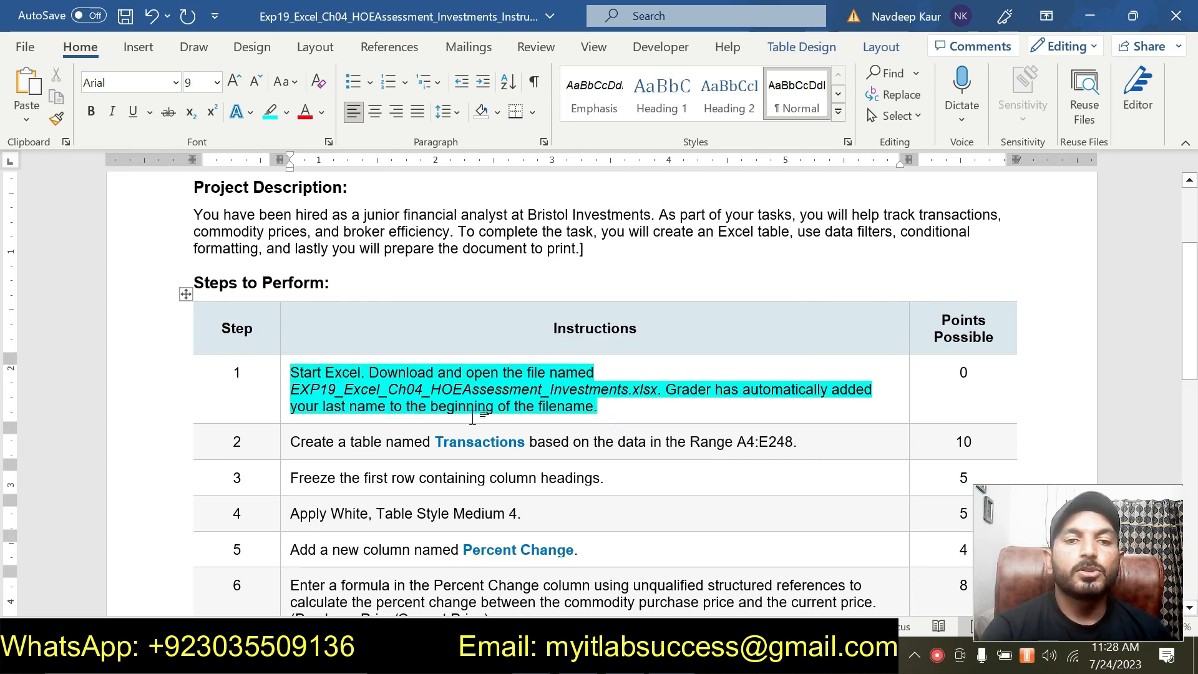
- Switch to the Excel workbook, look over the Bristol Investments transaction data, and return to the Word instructions
{"action": "scroll", "coordinate": [472, 418], "scroll_direction": "up", "scroll_amount": 1}
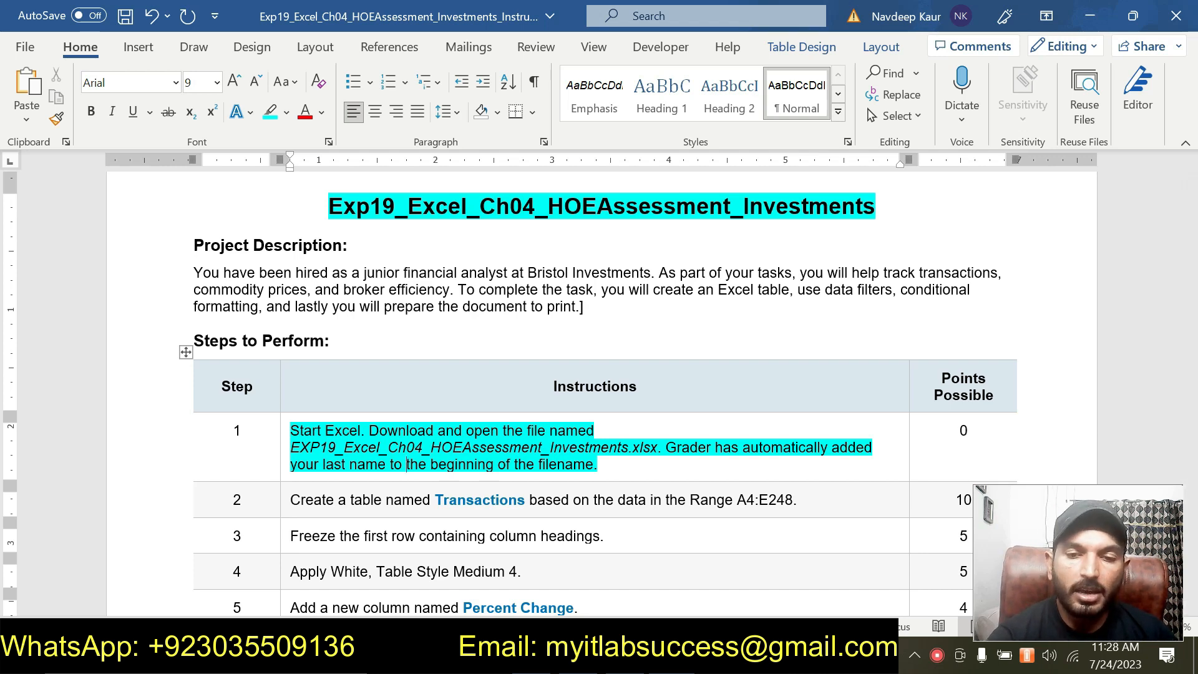
{"action": "key", "text": "alt+Tab"}
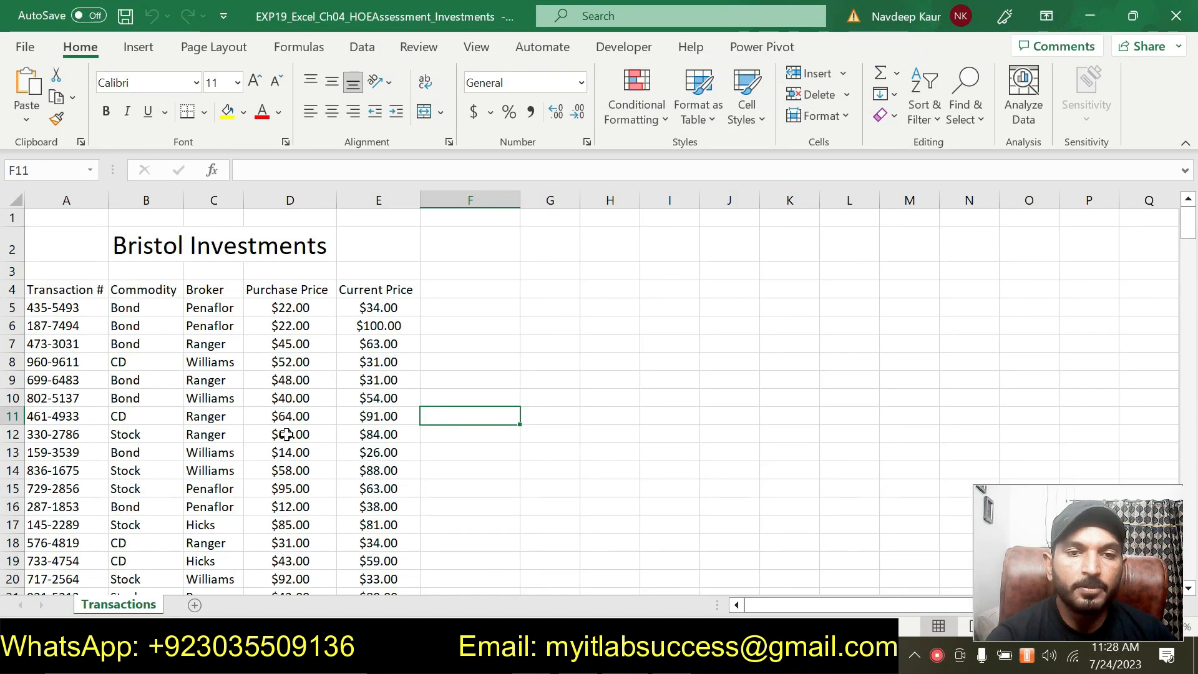
{"action": "left_click", "coordinate": [249, 416]}
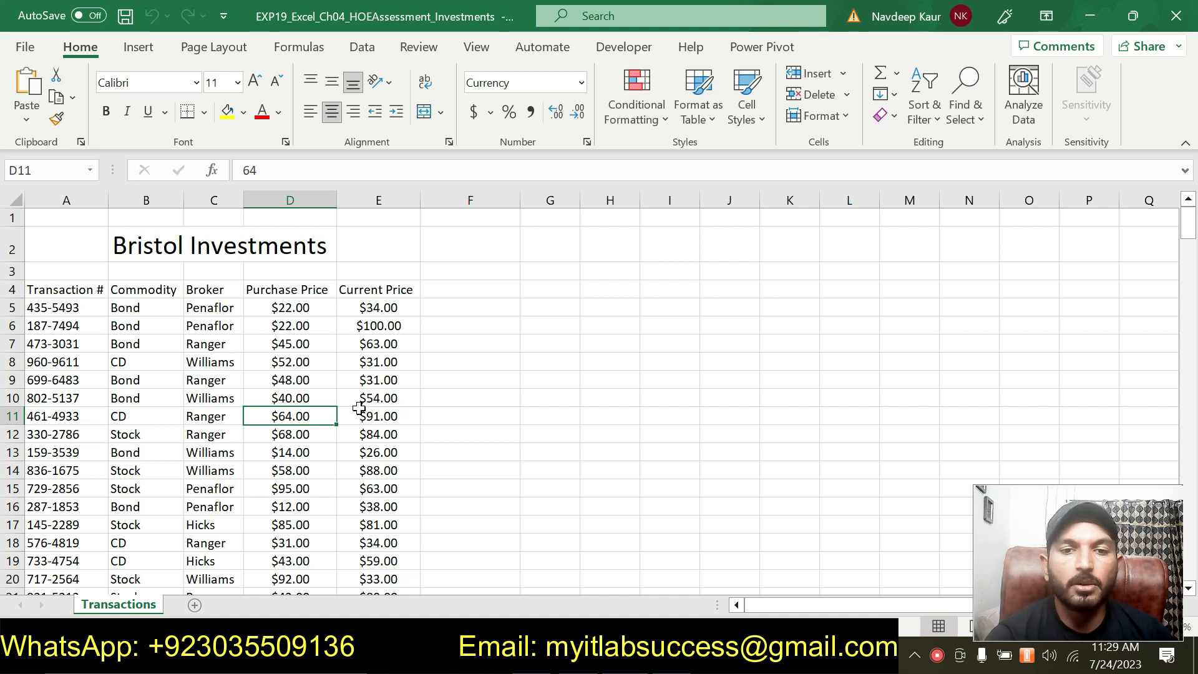
{"action": "left_click", "coordinate": [498, 365]}
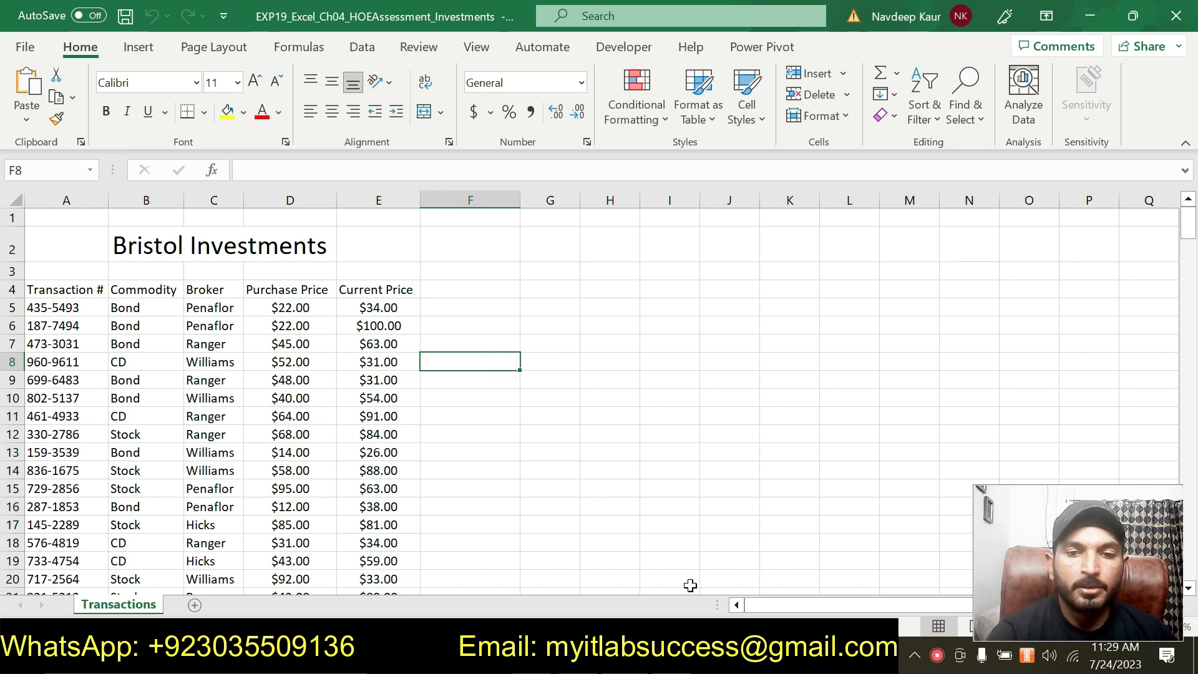
{"action": "left_click", "coordinate": [596, 659]}
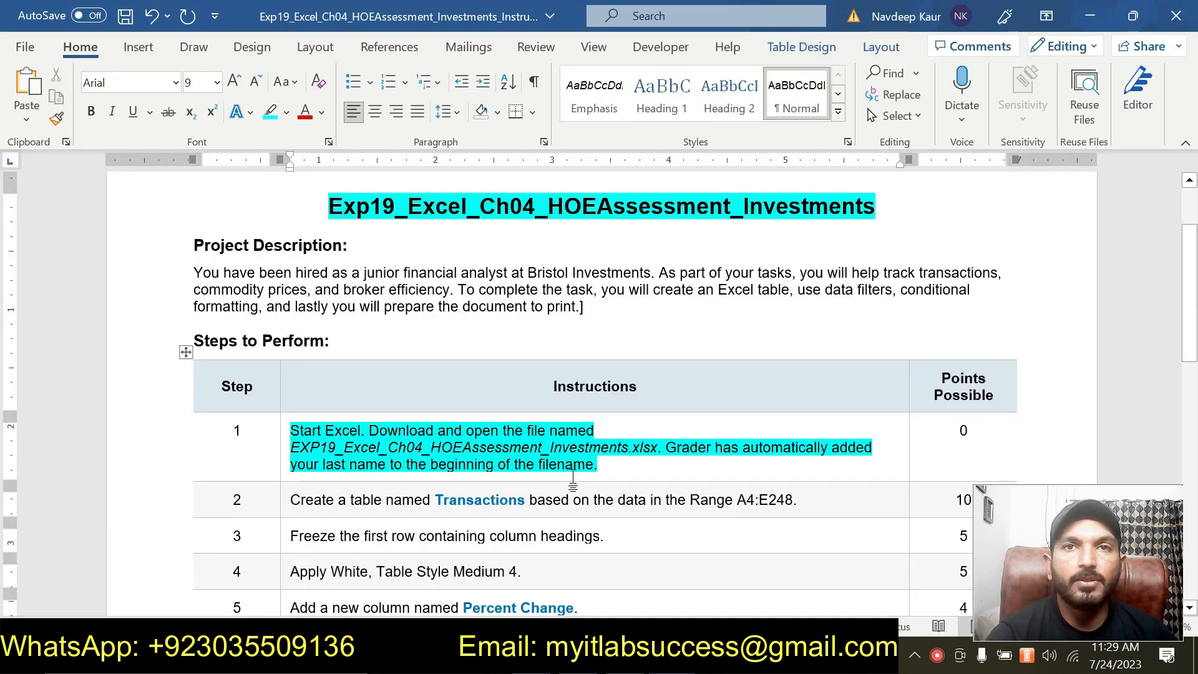
- Remove the highlight from the step 1 instruction and highlight the step 2 instruction in turquoise
{"action": "left_click_drag", "start_coordinate": [600, 465], "coordinate": [290, 431]}
{"action": "left_click", "coordinate": [379, 397]}
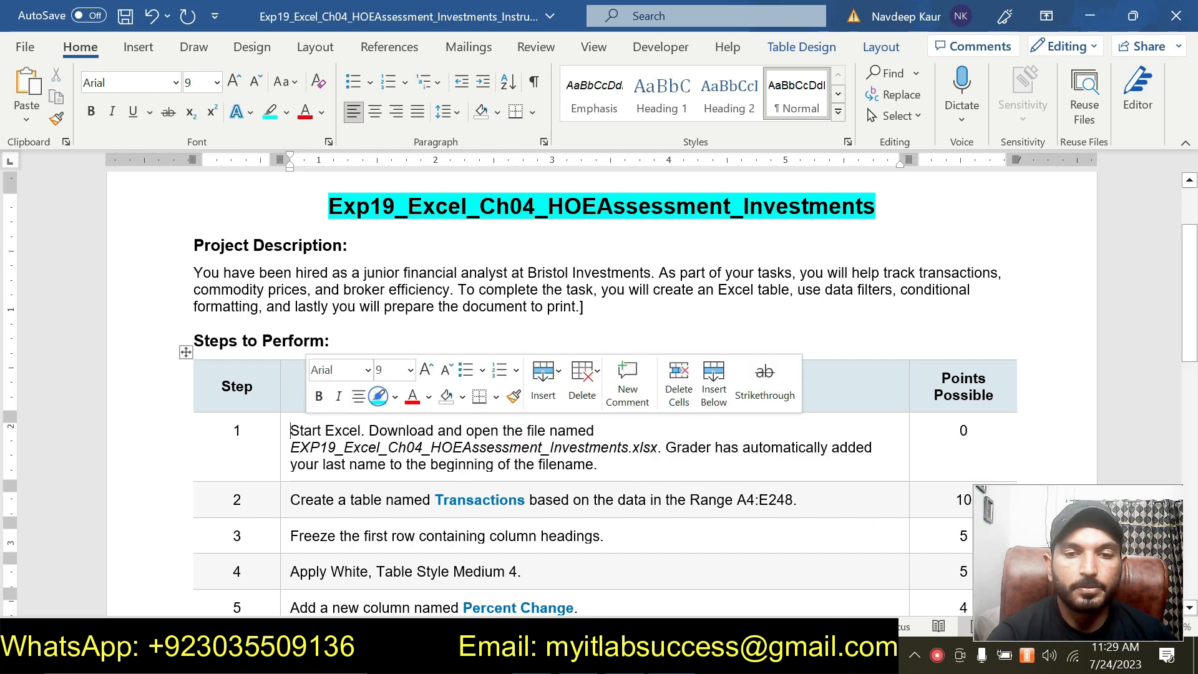
{"action": "left_click_drag", "start_coordinate": [435, 500], "coordinate": [290, 500]}
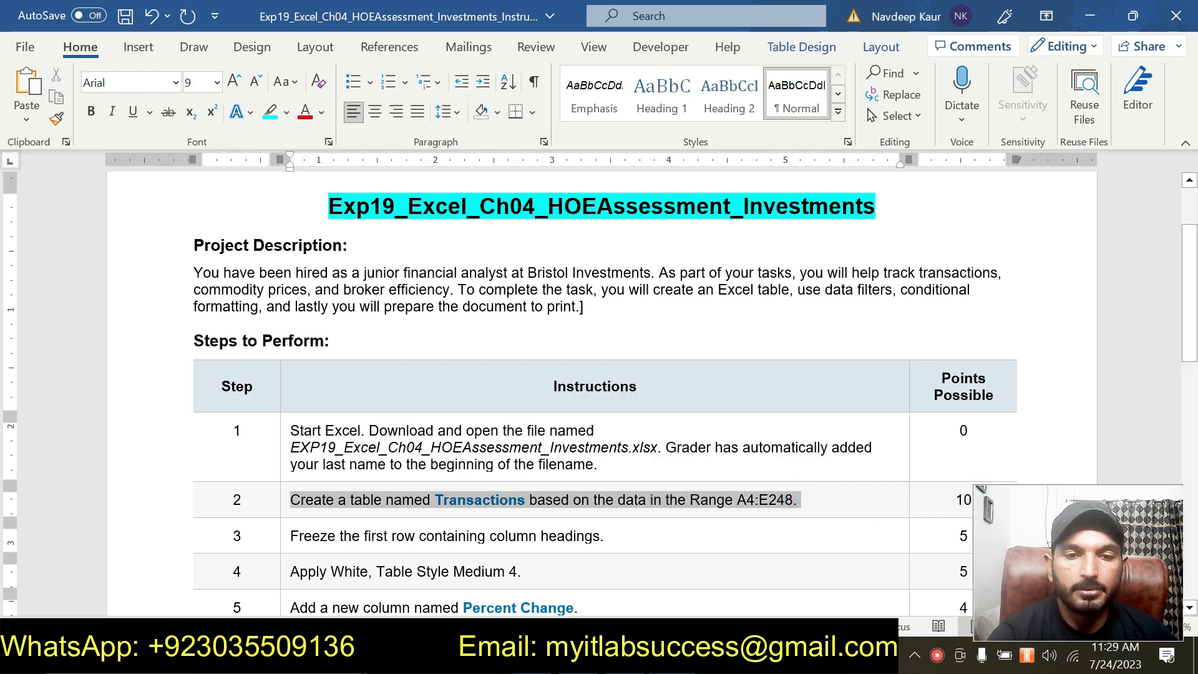
{"action": "left_click", "coordinate": [379, 468]}
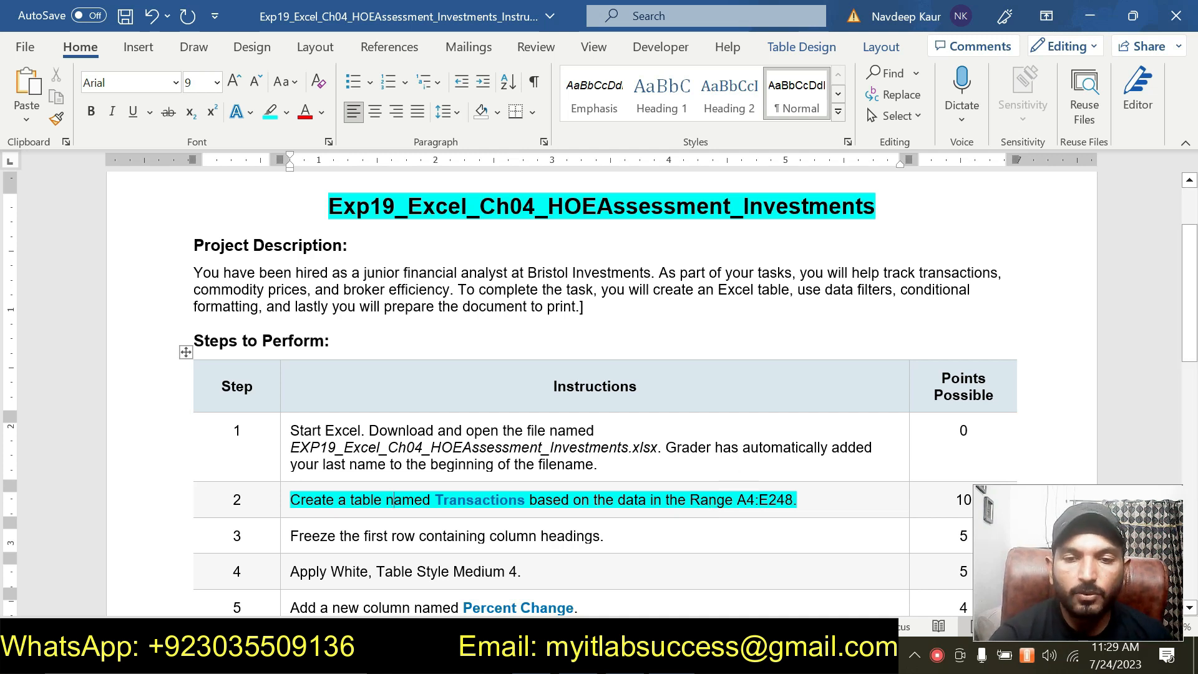
- Copy the range reference A4:E248 from the step 2 instruction and select that range in the Excel workbook
{"action": "left_click_drag", "start_coordinate": [791, 501], "coordinate": [740, 501]}
{"action": "key", "text": "ctrl+c"}
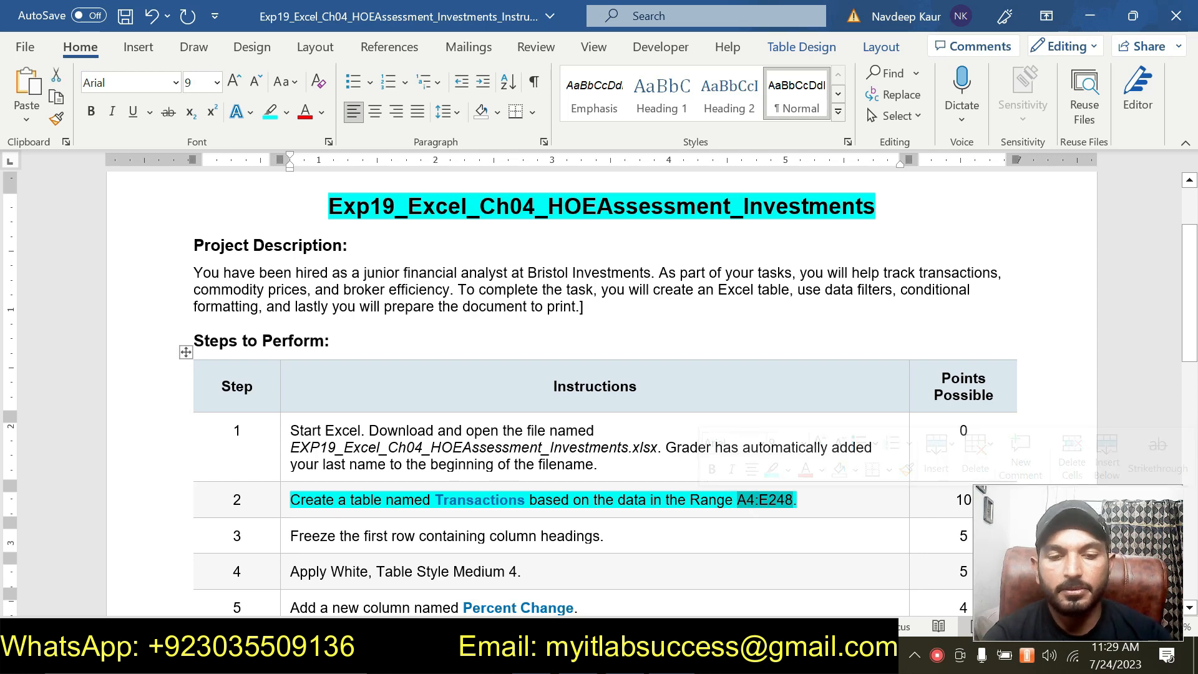
{"action": "key", "text": "alt+Tab"}
{"action": "left_click", "coordinate": [25, 170]}
{"action": "key", "text": "ctrl+v"}
{"action": "key", "text": "Return"}
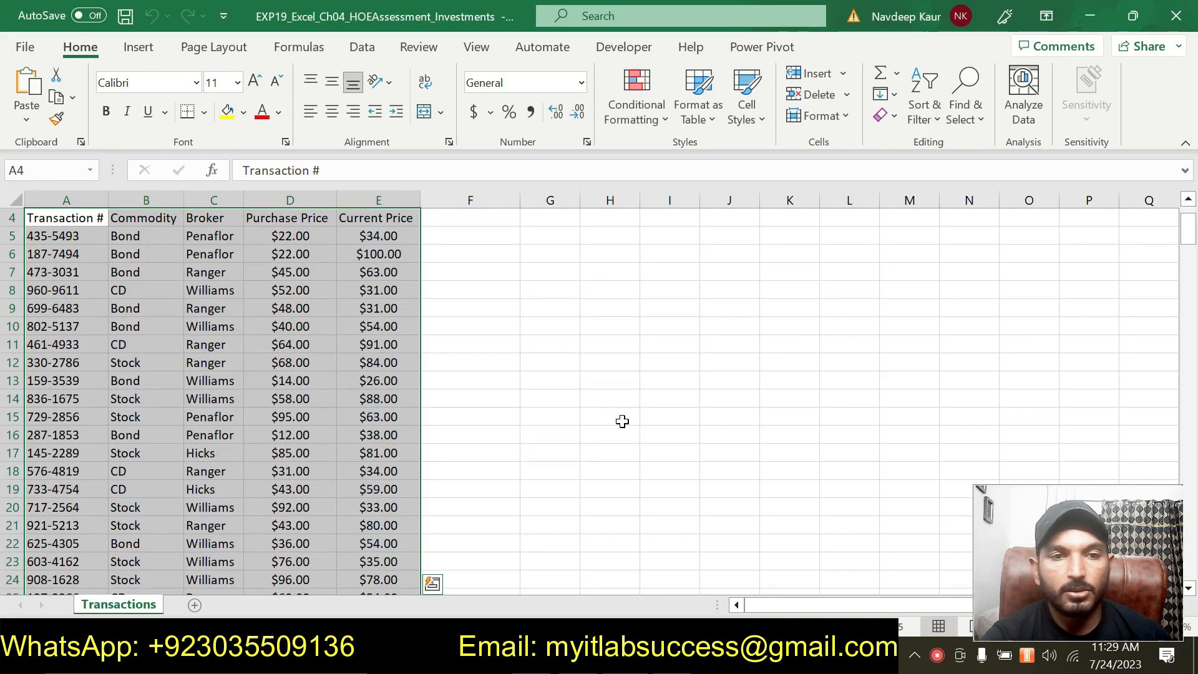
- Examine the selected range from the header row to the last transaction row to check what it covers
{"action": "scroll", "coordinate": [622, 421], "scroll_direction": "up", "scroll_amount": 1}
{"action": "scroll", "coordinate": [622, 421], "scroll_direction": "down", "scroll_amount": 14}
{"action": "scroll", "coordinate": [622, 421], "scroll_direction": "down", "scroll_amount": 20}
{"action": "scroll", "coordinate": [622, 421], "scroll_direction": "down", "scroll_amount": 20}
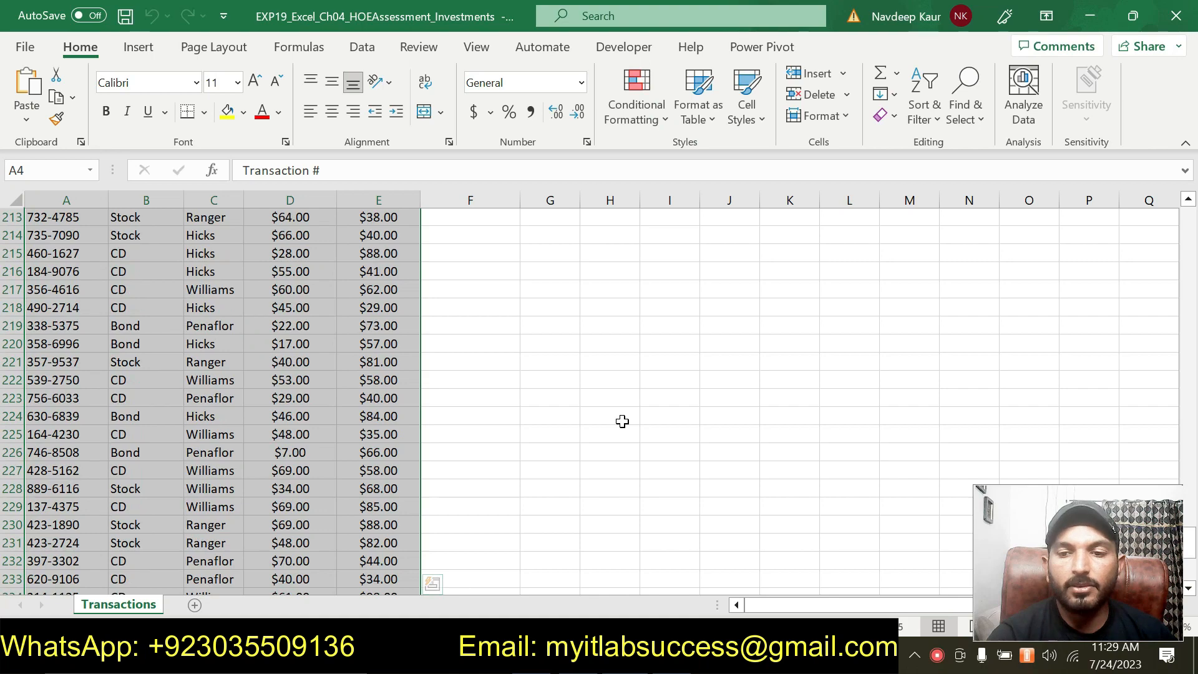
{"action": "scroll", "coordinate": [622, 421], "scroll_direction": "down", "scroll_amount": 6}
{"action": "scroll", "coordinate": [622, 421], "scroll_direction": "up", "scroll_amount": 19}
{"action": "scroll", "coordinate": [550, 421], "scroll_direction": "up", "scroll_amount": 20}
{"action": "scroll", "coordinate": [550, 421], "scroll_direction": "up", "scroll_amount": 20}
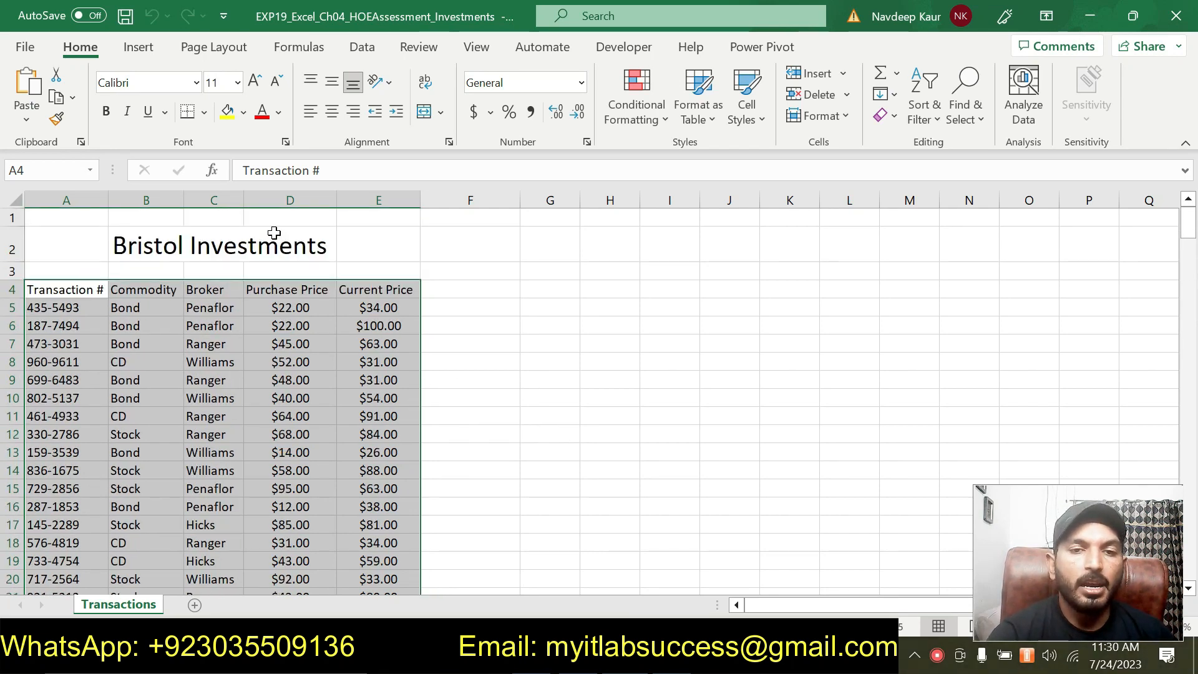
- Create a table with headers from the selected range A4:E248 and look through its rows
{"action": "left_click", "coordinate": [140, 48]}
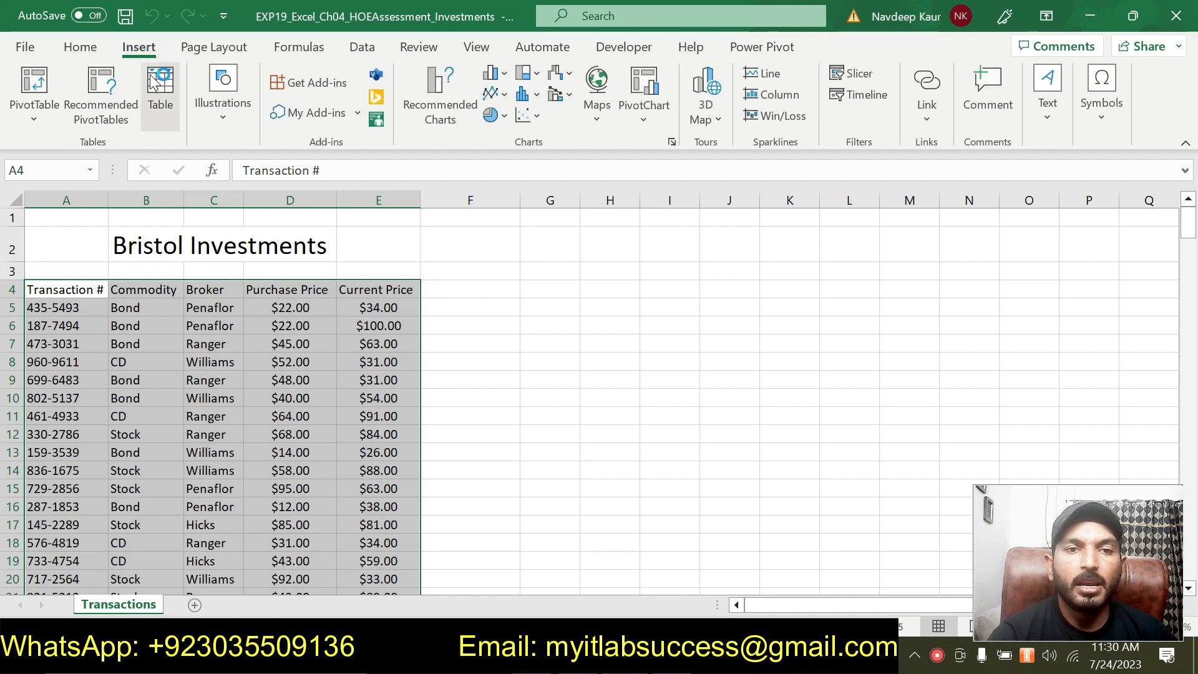
{"action": "key", "text": "ctrl+t"}
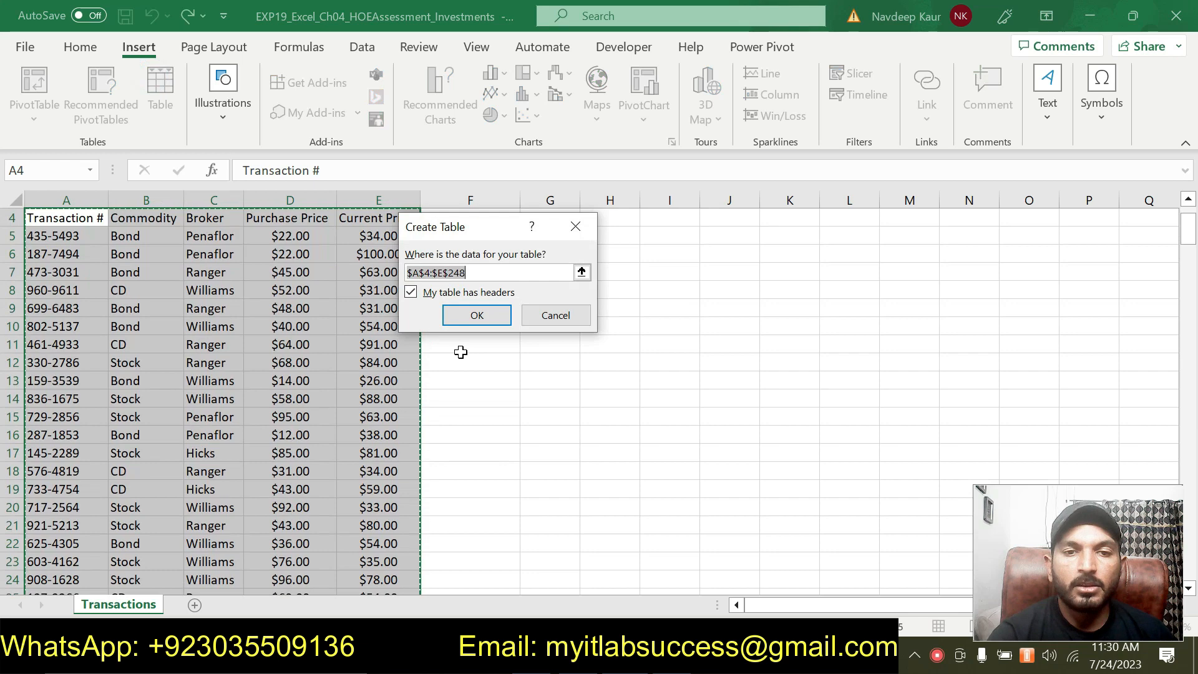
{"action": "left_click", "coordinate": [484, 315]}
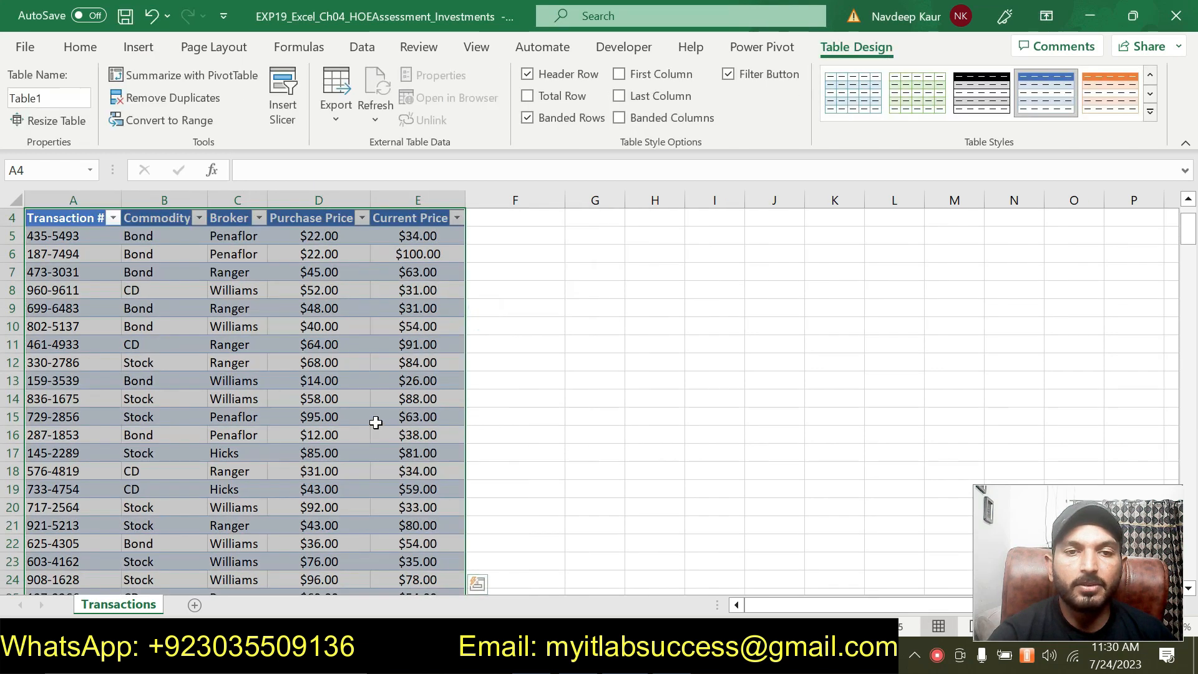
{"action": "scroll", "coordinate": [368, 420], "scroll_direction": "up", "scroll_amount": 1}
{"action": "scroll", "coordinate": [368, 419], "scroll_direction": "down", "scroll_amount": 18}
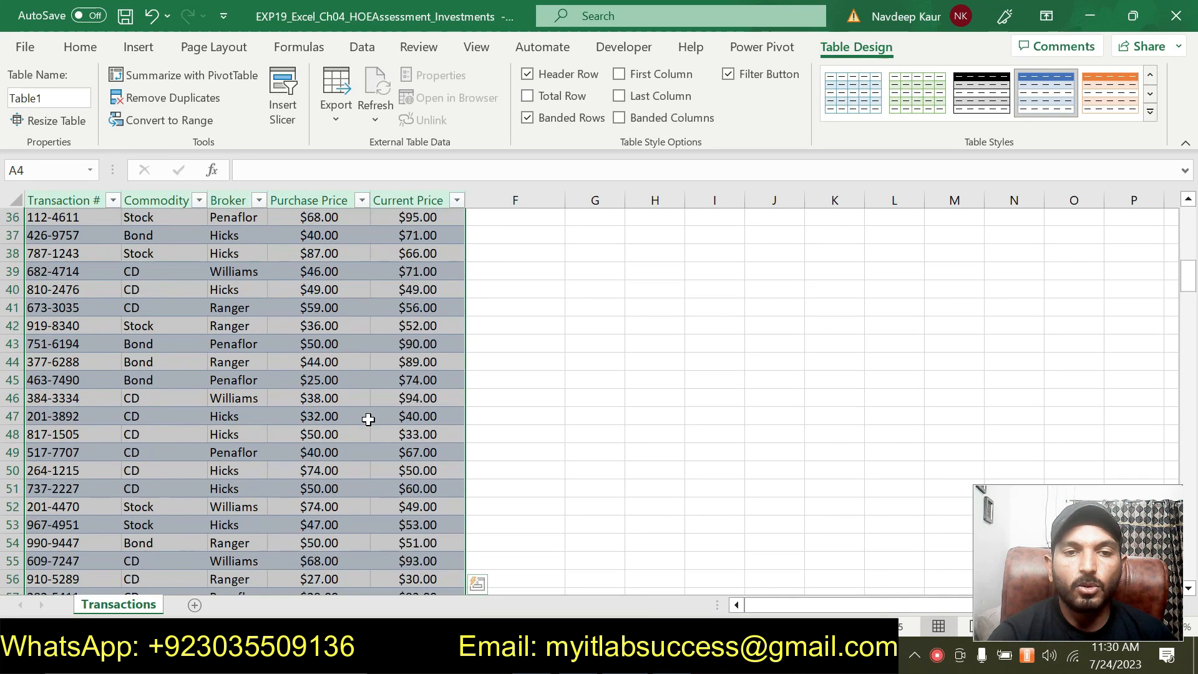
{"action": "scroll", "coordinate": [368, 419], "scroll_direction": "down", "scroll_amount": 6}
{"action": "scroll", "coordinate": [368, 419], "scroll_direction": "up", "scroll_amount": 20}
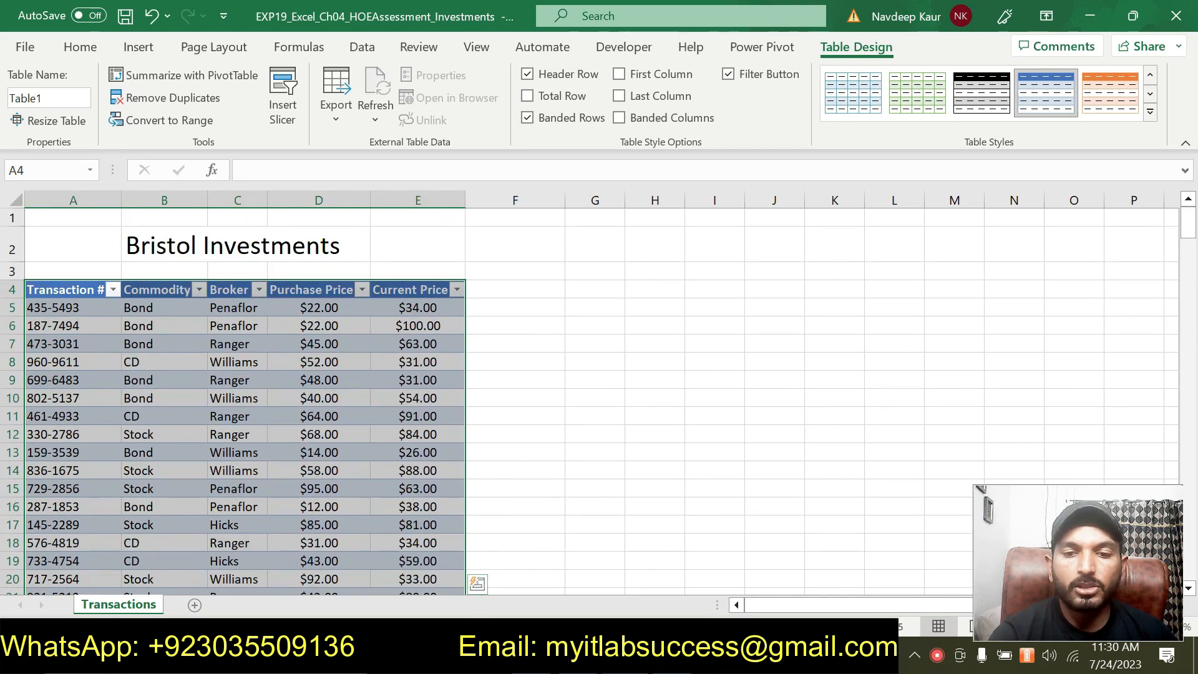
- Check the required table name in the Word instructions and rename the new Excel table Transactions
{"action": "left_click", "coordinate": [508, 511]}
{"action": "key", "text": "alt+Tab"}
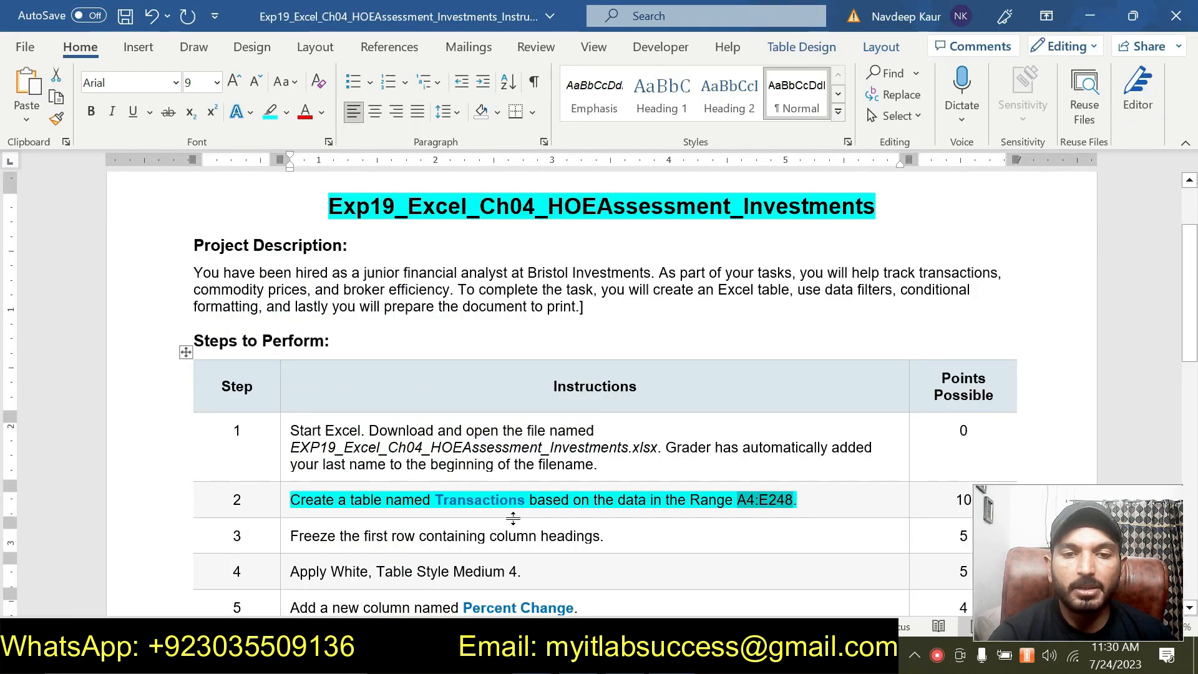
{"action": "key", "text": "alt+Tab"}
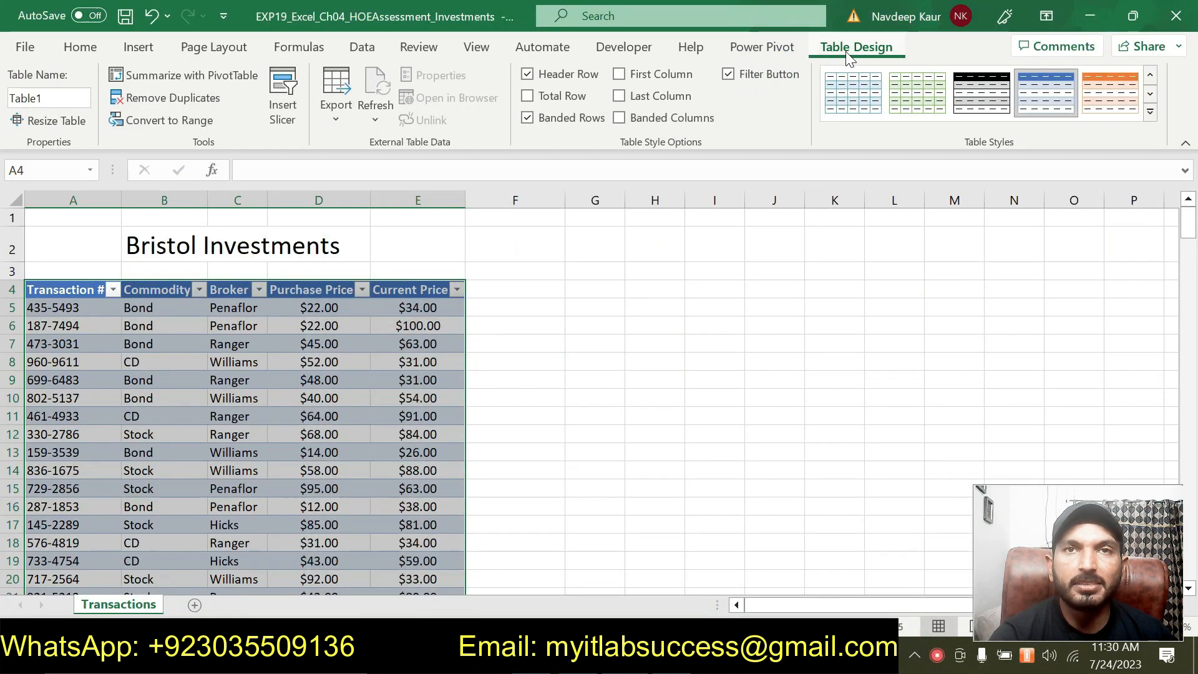
{"action": "left_click", "coordinate": [63, 95]}
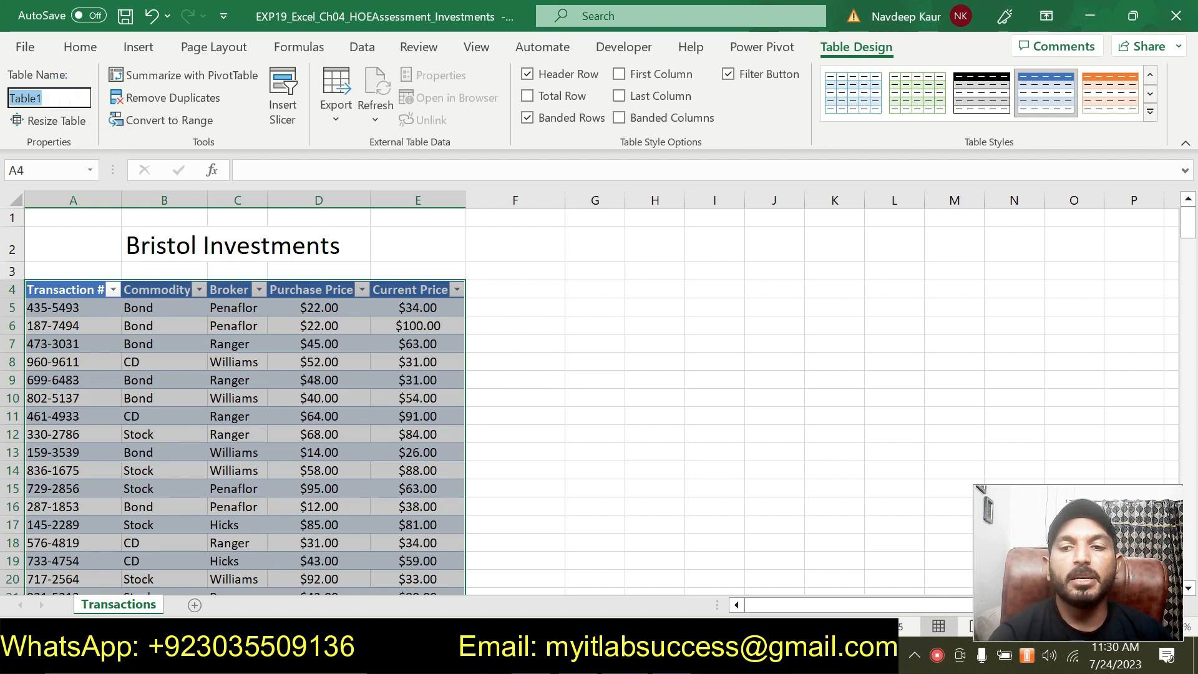
{"action": "type", "text": "Transactions"}
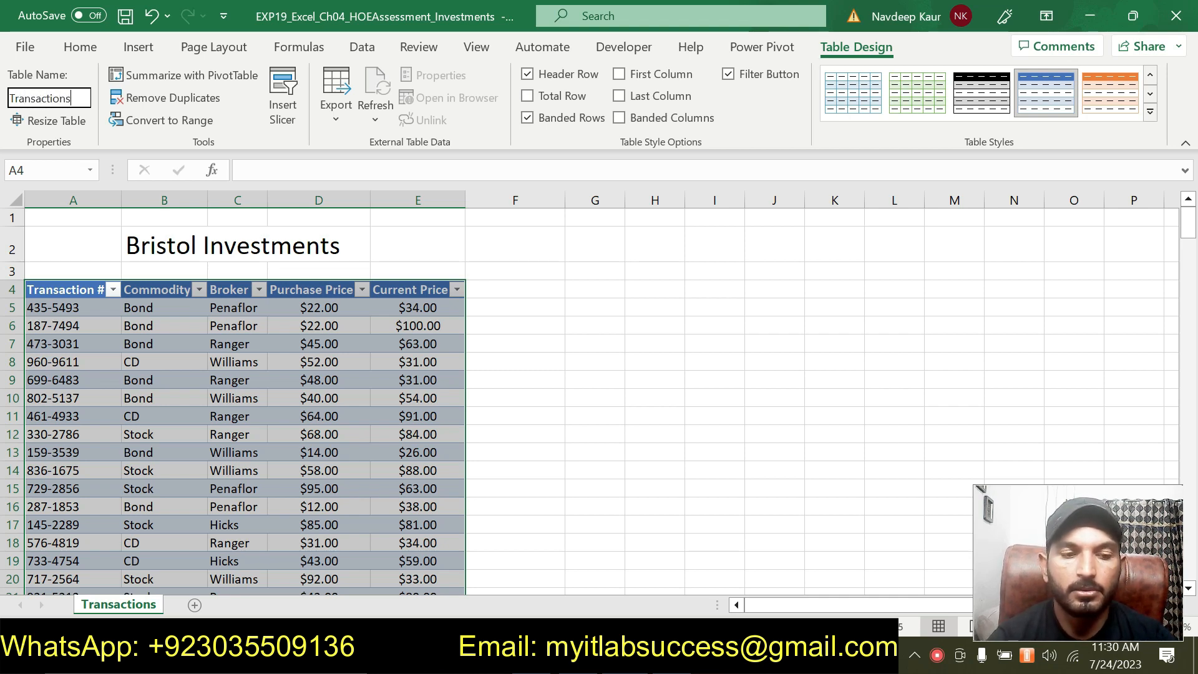
{"action": "key", "text": "Return"}
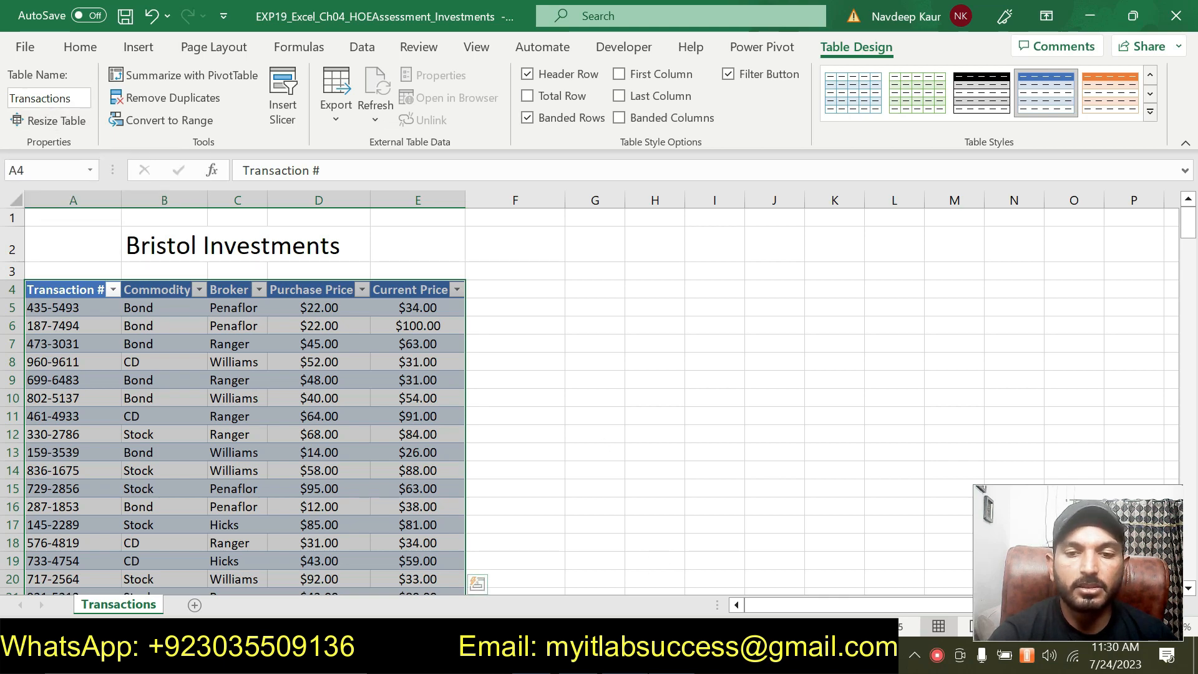
- Switch to the Word instructions, remove the highlight from the step 2 instruction and highlight the step 3 instruction in turquoise
{"action": "key", "text": "alt+Tab"}
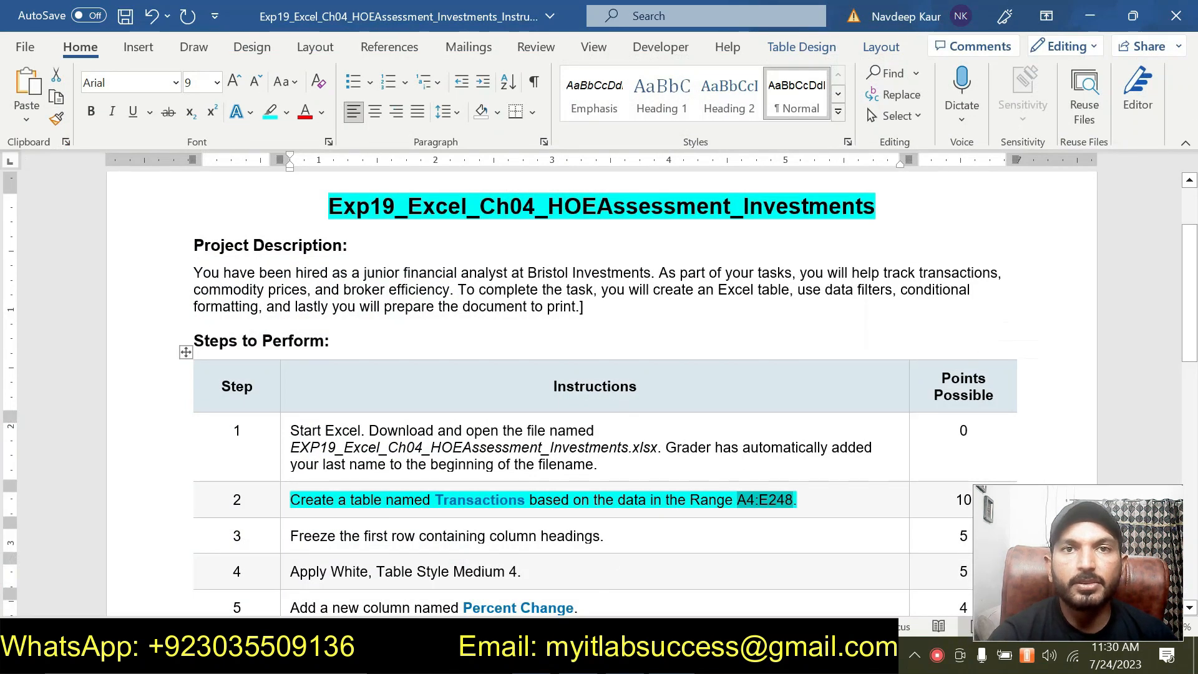
{"action": "left_click_drag", "start_coordinate": [737, 500], "coordinate": [297, 496]}
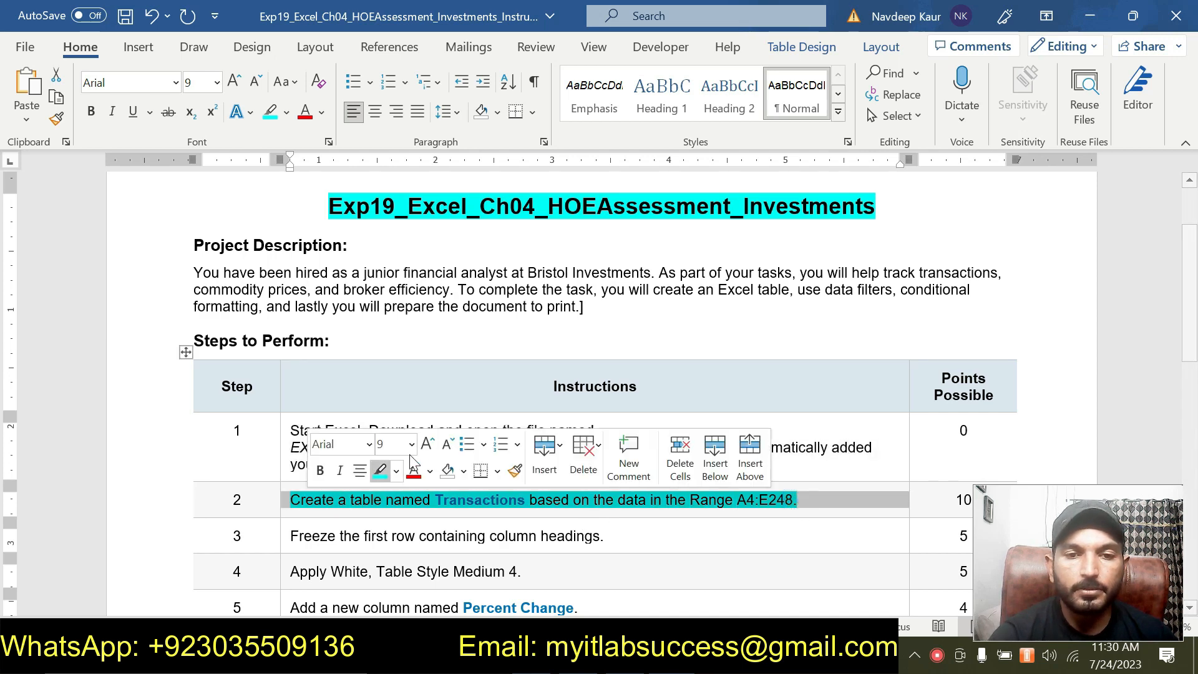
{"action": "left_click", "coordinate": [380, 469]}
{"action": "scroll", "coordinate": [386, 474], "scroll_direction": "down", "scroll_amount": 1}
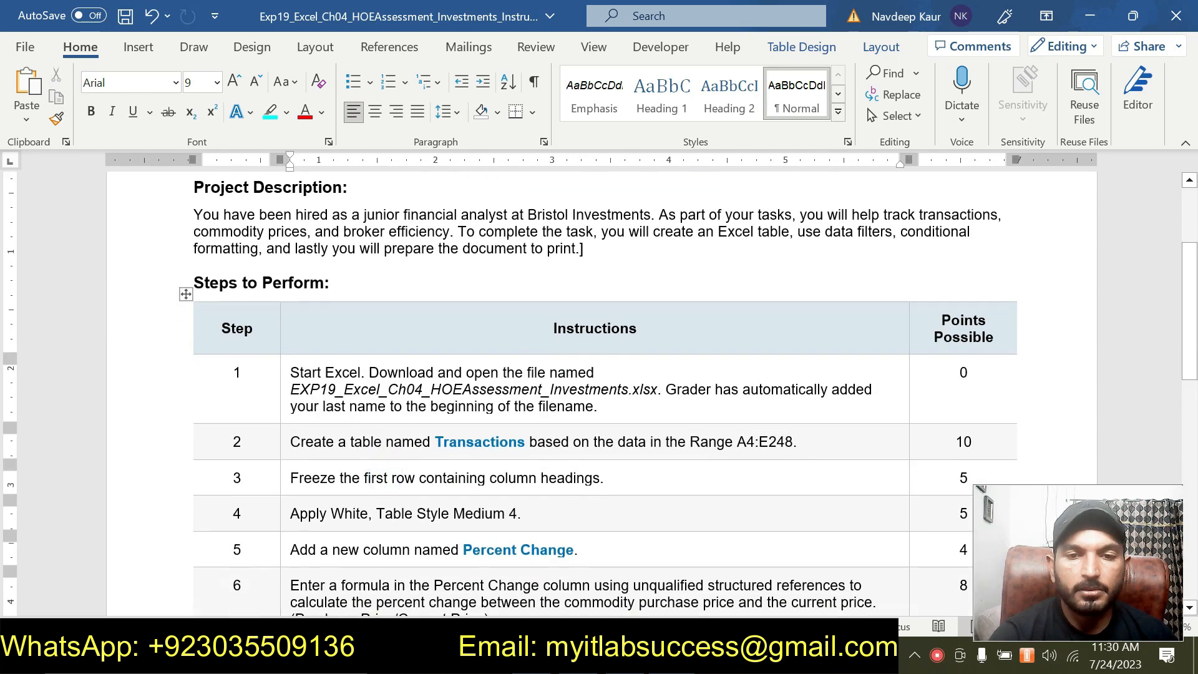
{"action": "left_click_drag", "start_coordinate": [615, 480], "coordinate": [290, 480]}
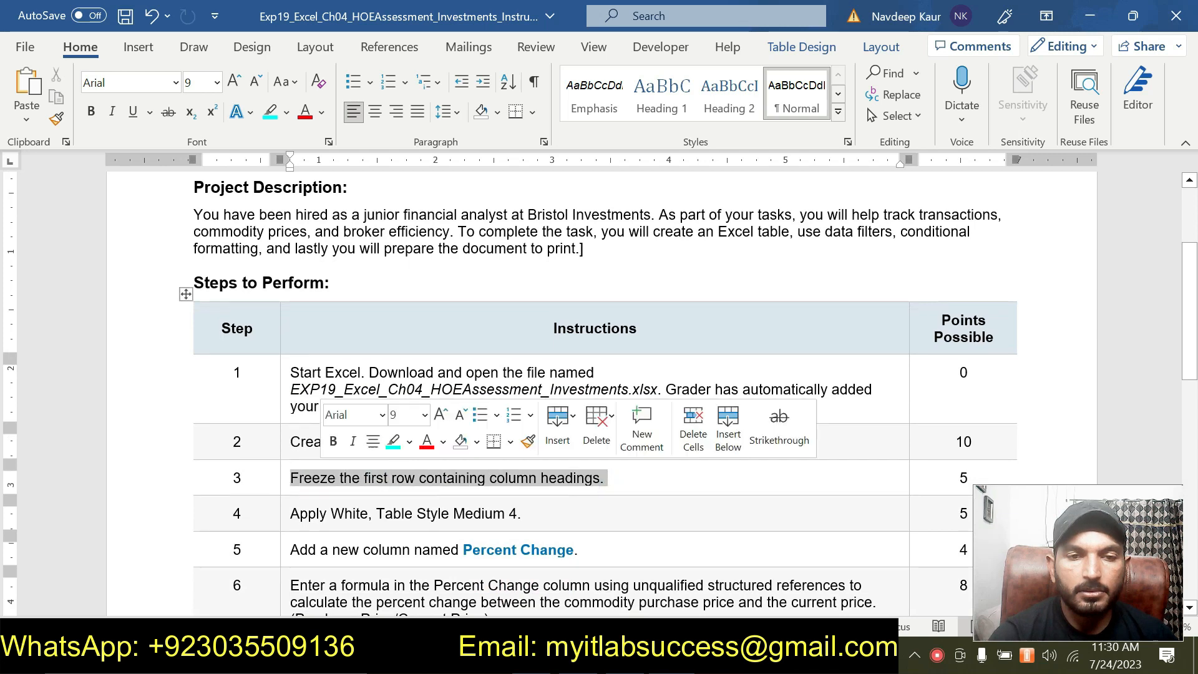
{"action": "left_click", "coordinate": [393, 442]}
{"action": "scroll", "coordinate": [393, 446], "scroll_direction": "down", "scroll_amount": 2}
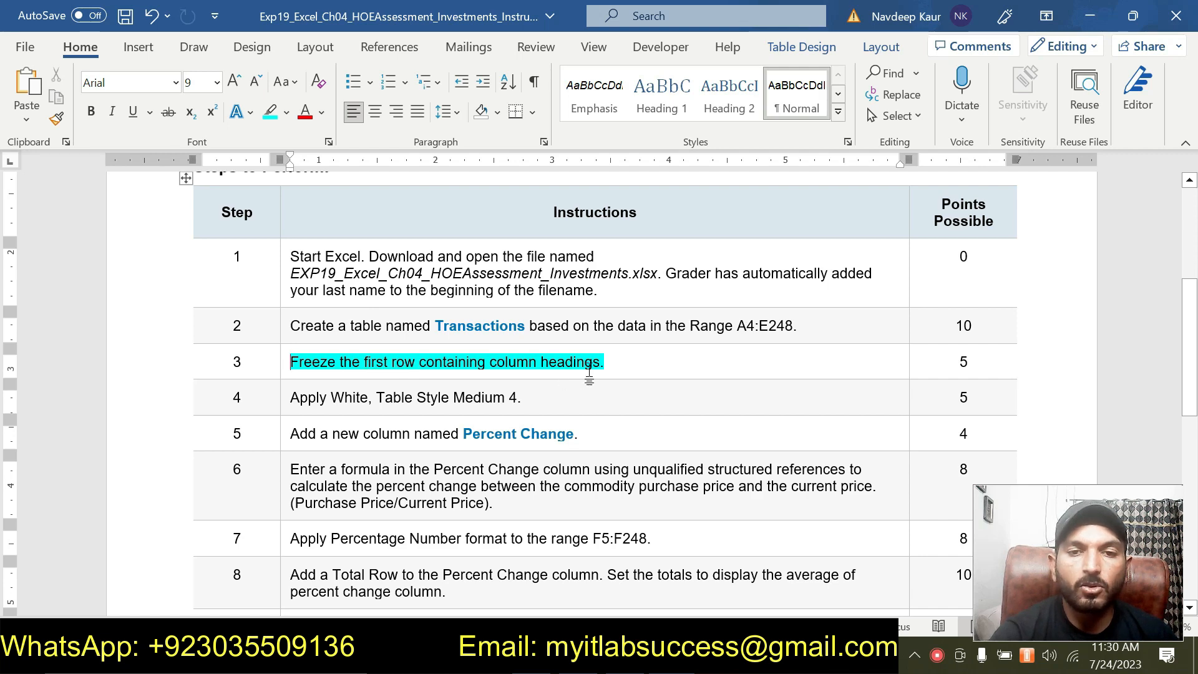
- Switch to Excel, select the table's header row and try Freeze Top Row, removing the freeze again
{"action": "key", "text": "alt+Tab"}
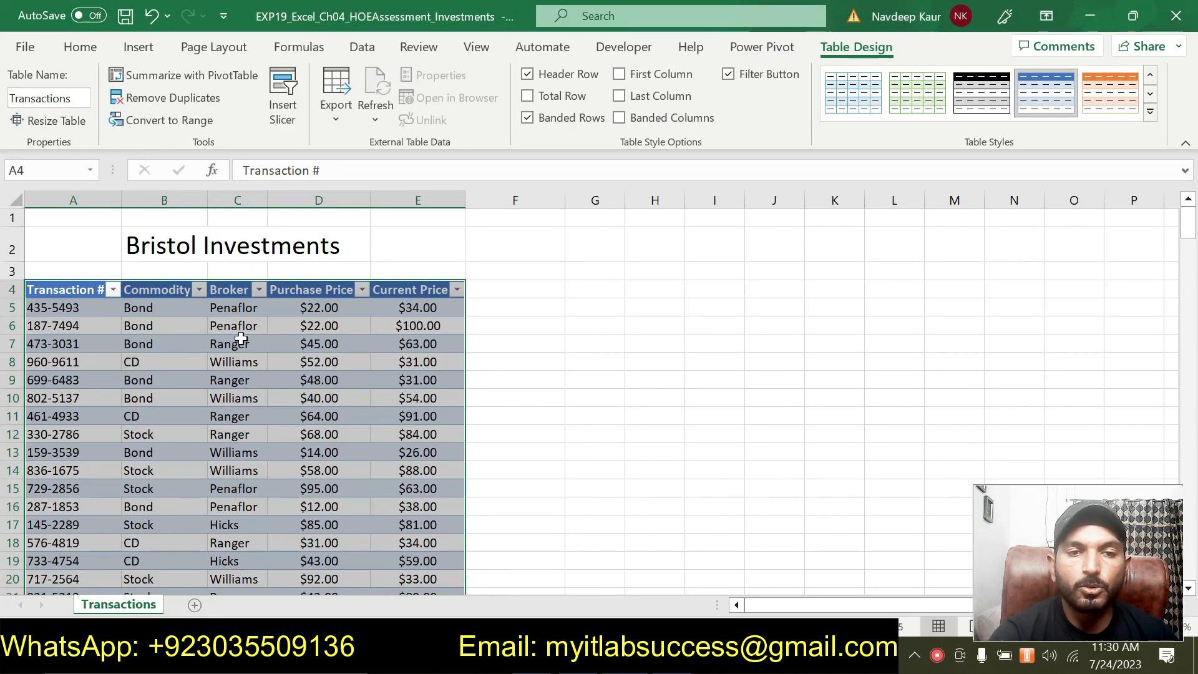
{"action": "left_click", "coordinate": [30, 291]}
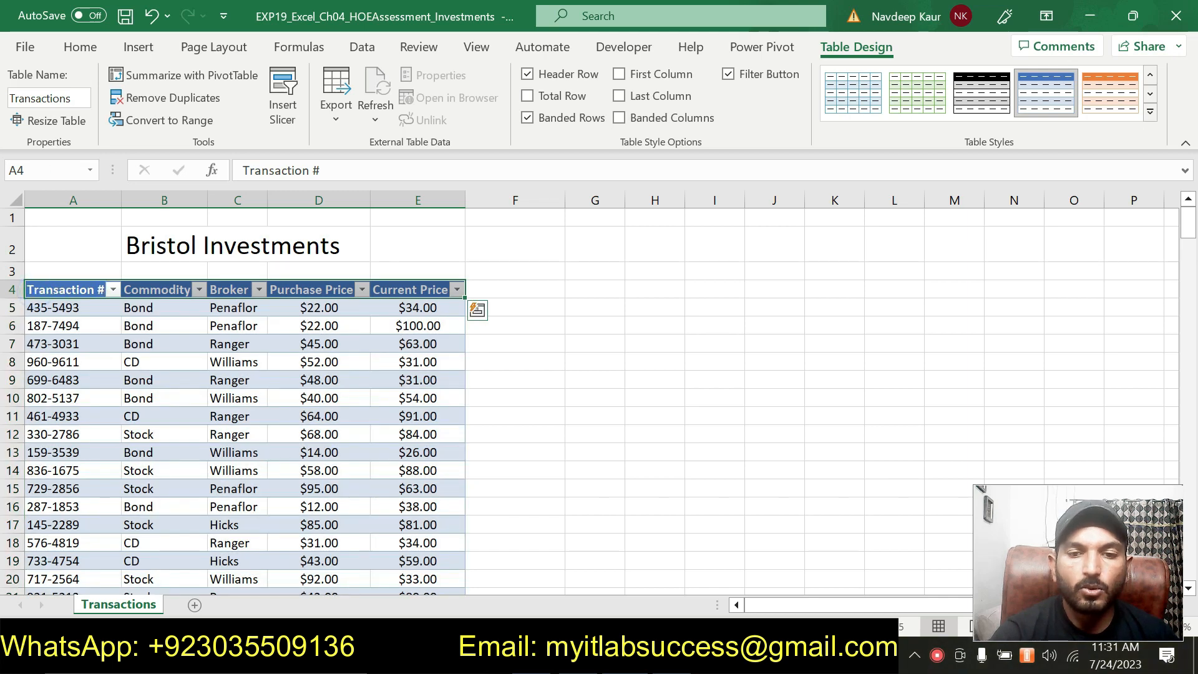
{"action": "key", "text": "alt+Tab"}
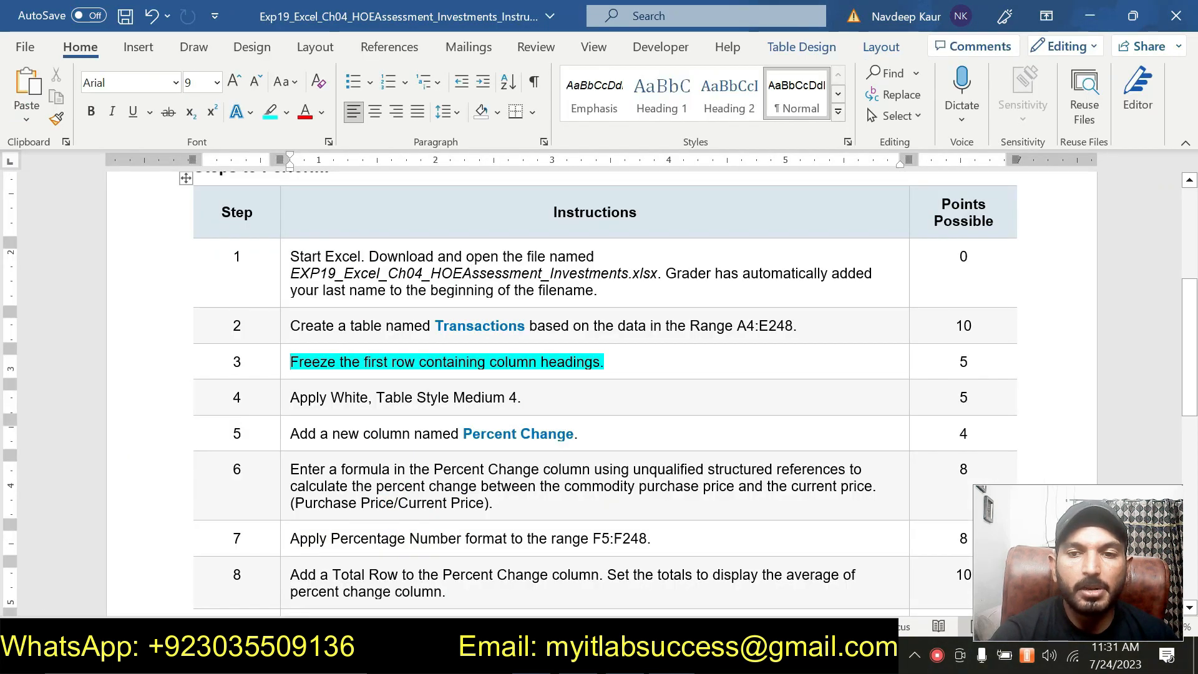
{"action": "key", "text": "alt+Tab"}
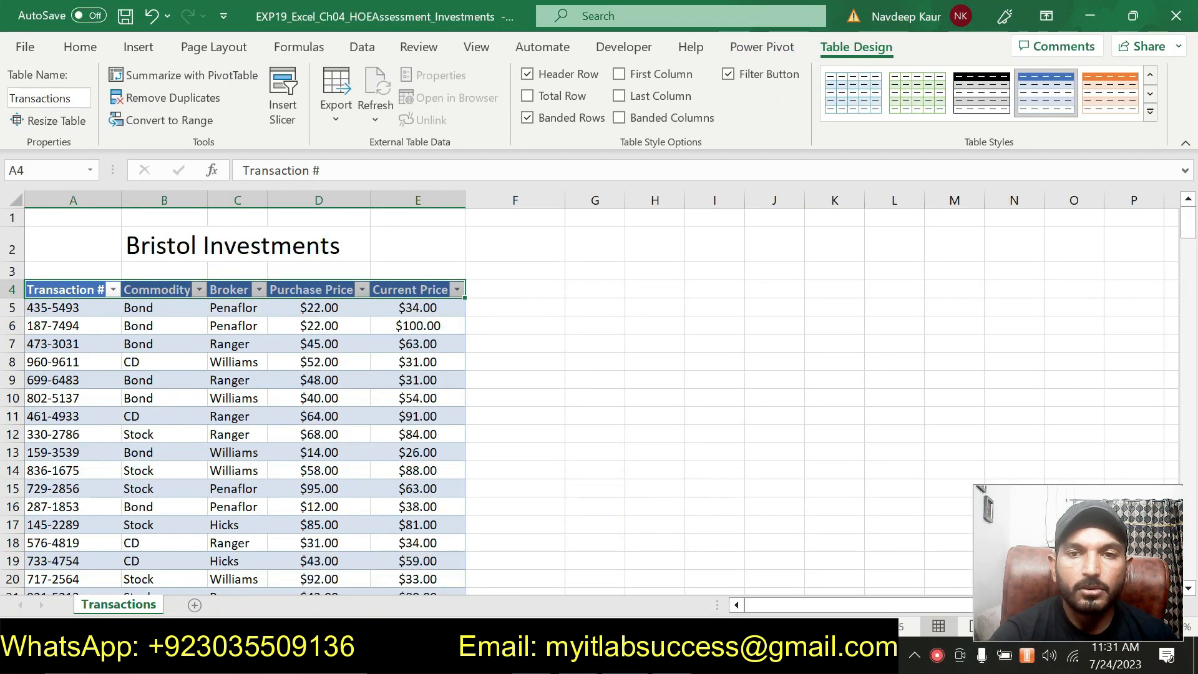
{"action": "left_click", "coordinate": [139, 47]}
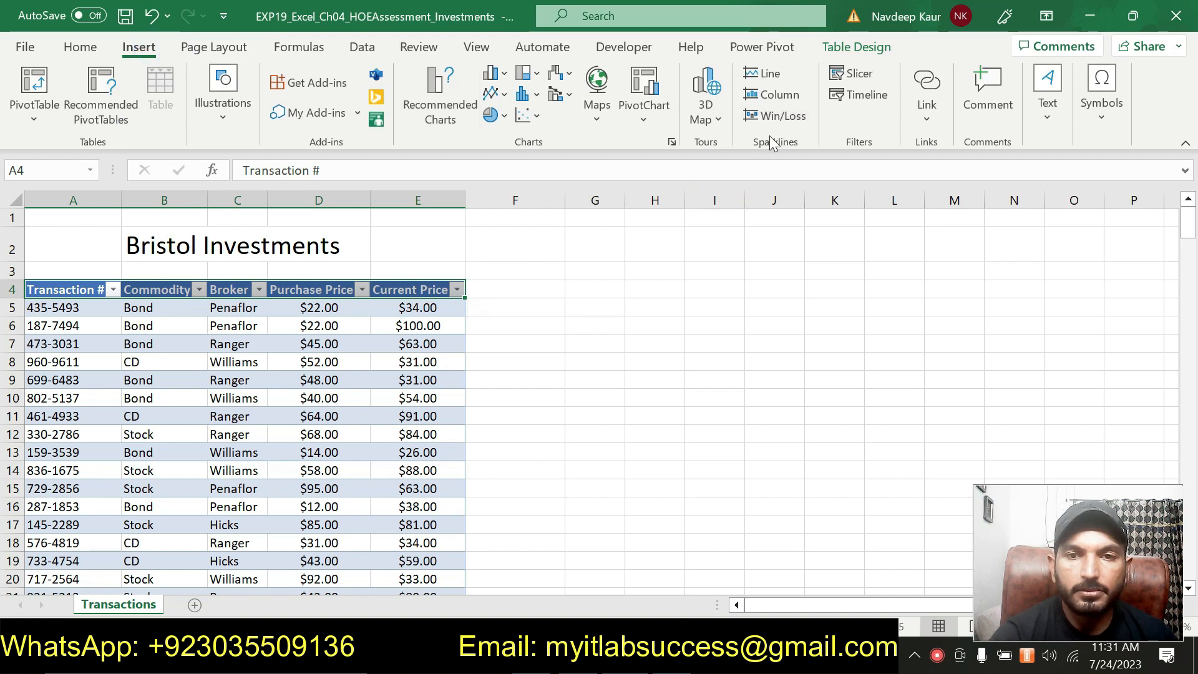
{"action": "left_click", "coordinate": [486, 52]}
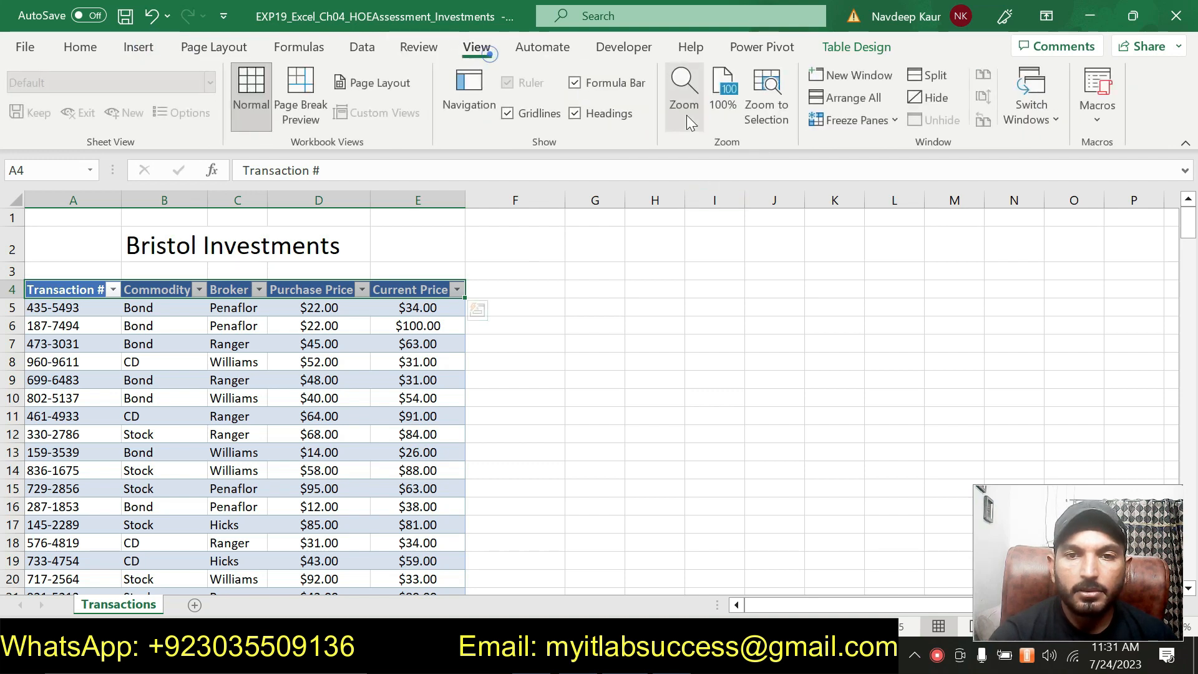
{"action": "left_click", "coordinate": [885, 123]}
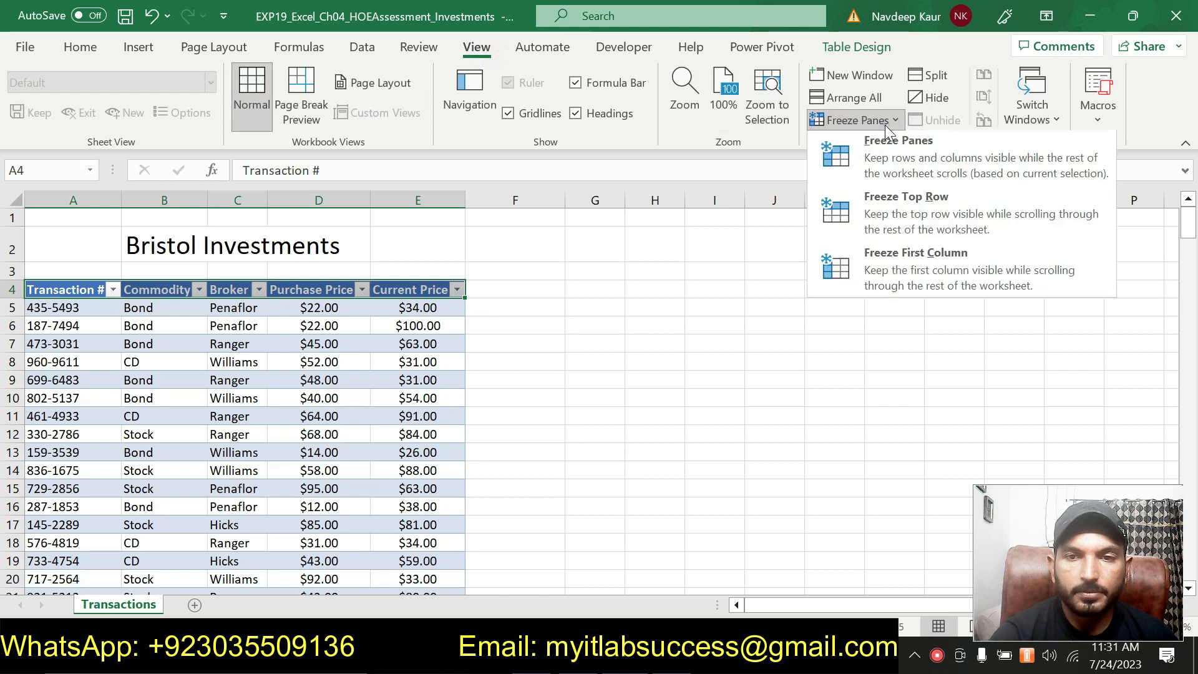
{"action": "left_click", "coordinate": [896, 198]}
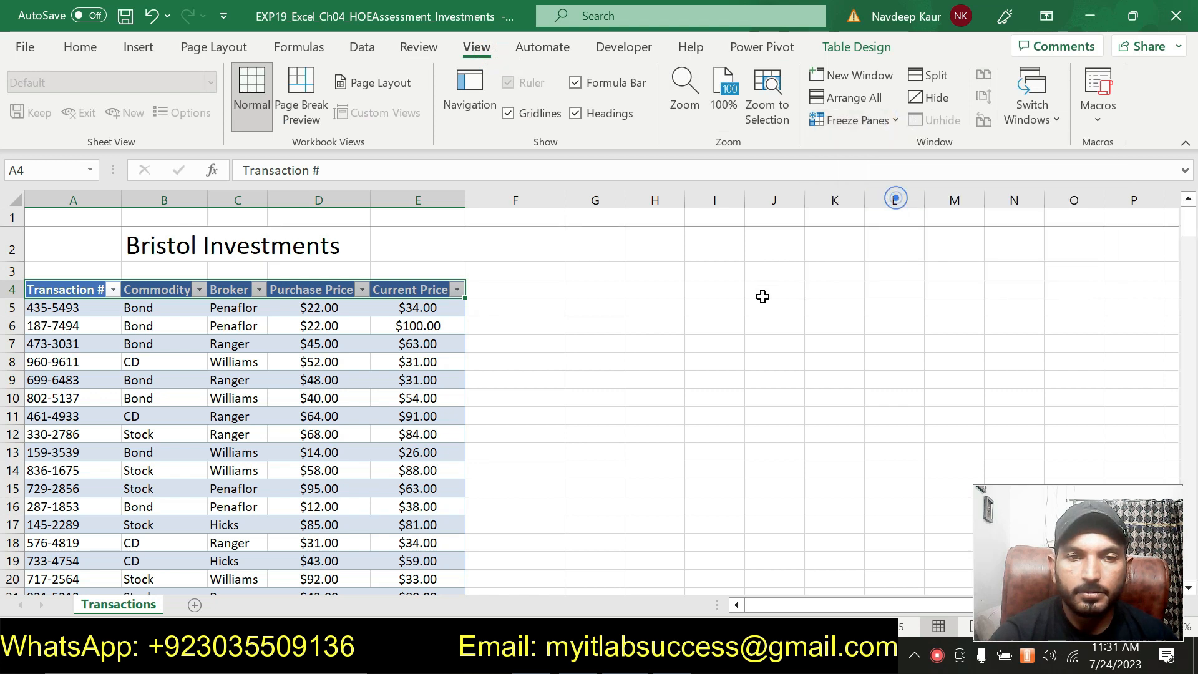
{"action": "left_click", "coordinate": [891, 123]}
{"action": "left_click", "coordinate": [900, 143]}
- Try Freeze Panes with the row 4 headings selected, test it by scrolling, and unfreeze the panes
{"action": "left_click", "coordinate": [885, 123]}
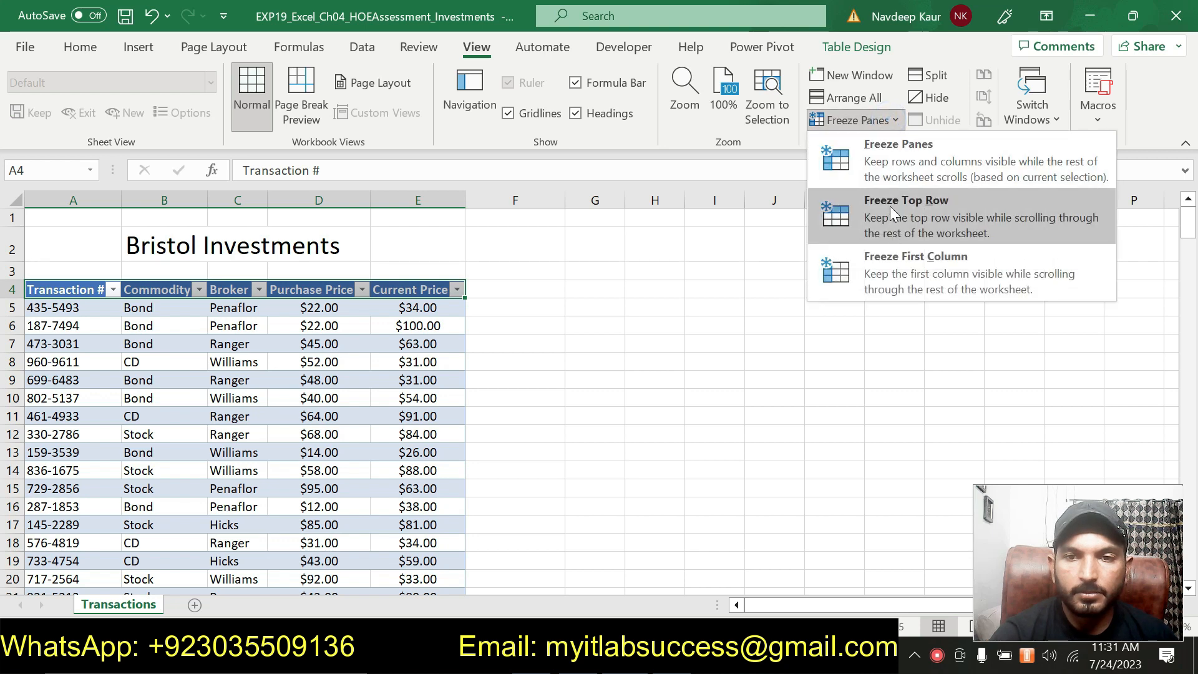
{"action": "left_click", "coordinate": [894, 170]}
{"action": "scroll", "coordinate": [723, 310], "scroll_direction": "down", "scroll_amount": 2}
{"action": "scroll", "coordinate": [724, 310], "scroll_direction": "up", "scroll_amount": 2}
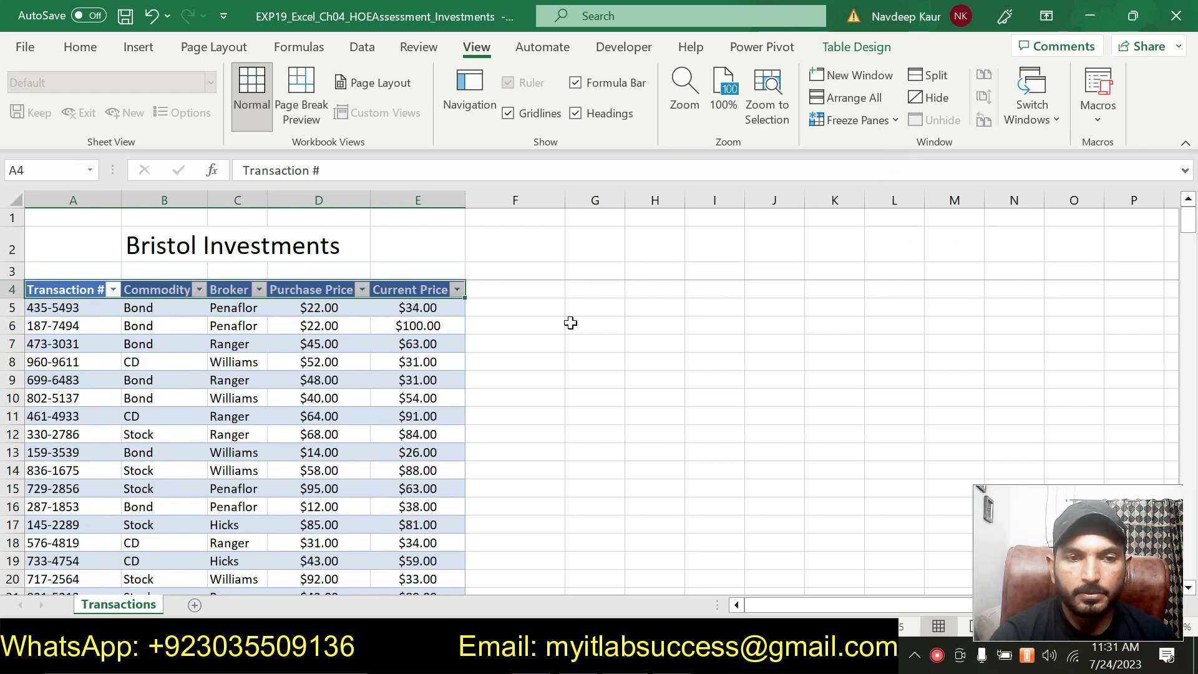
{"action": "left_click", "coordinate": [893, 125]}
{"action": "left_click", "coordinate": [892, 151]}
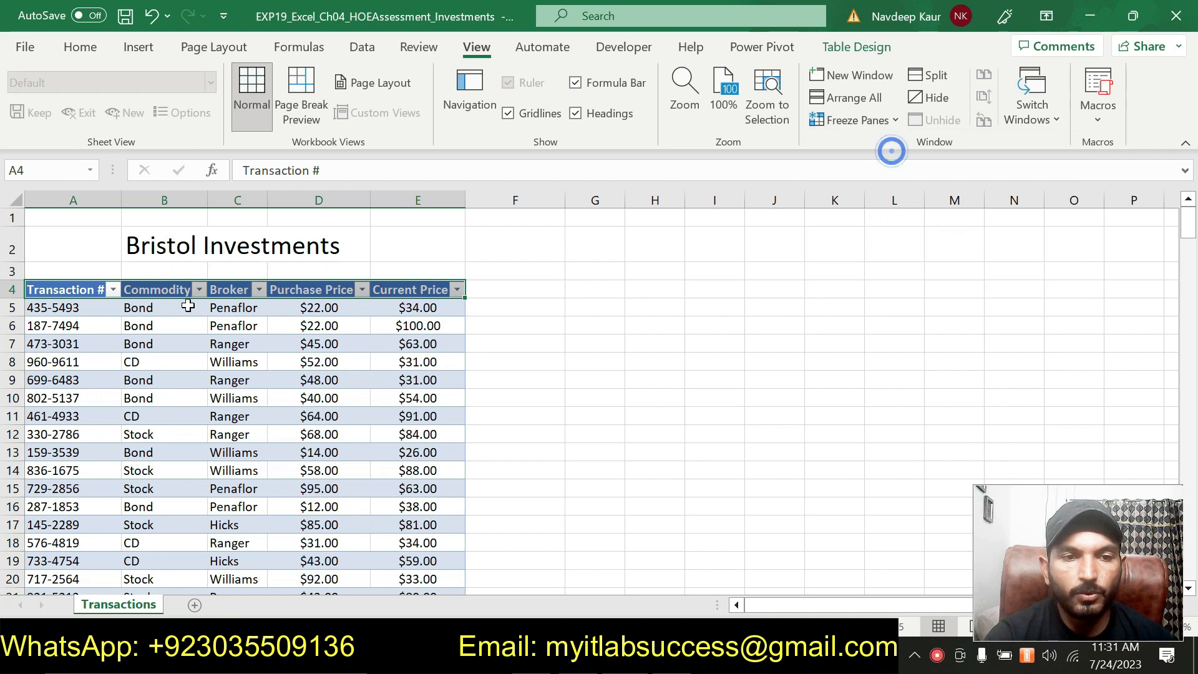
- Freeze the panes at cell A5 and scroll through the table to row 248 and back to check the column headings
{"action": "left_click", "coordinate": [53, 309]}
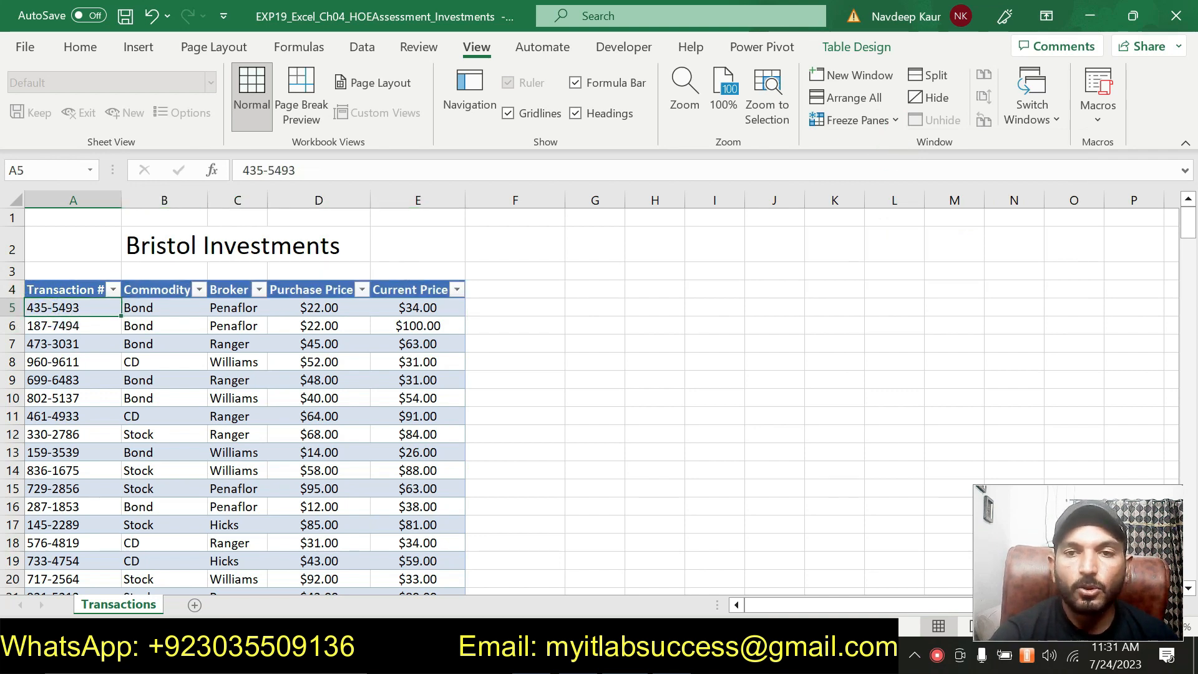
{"action": "left_click", "coordinate": [891, 122]}
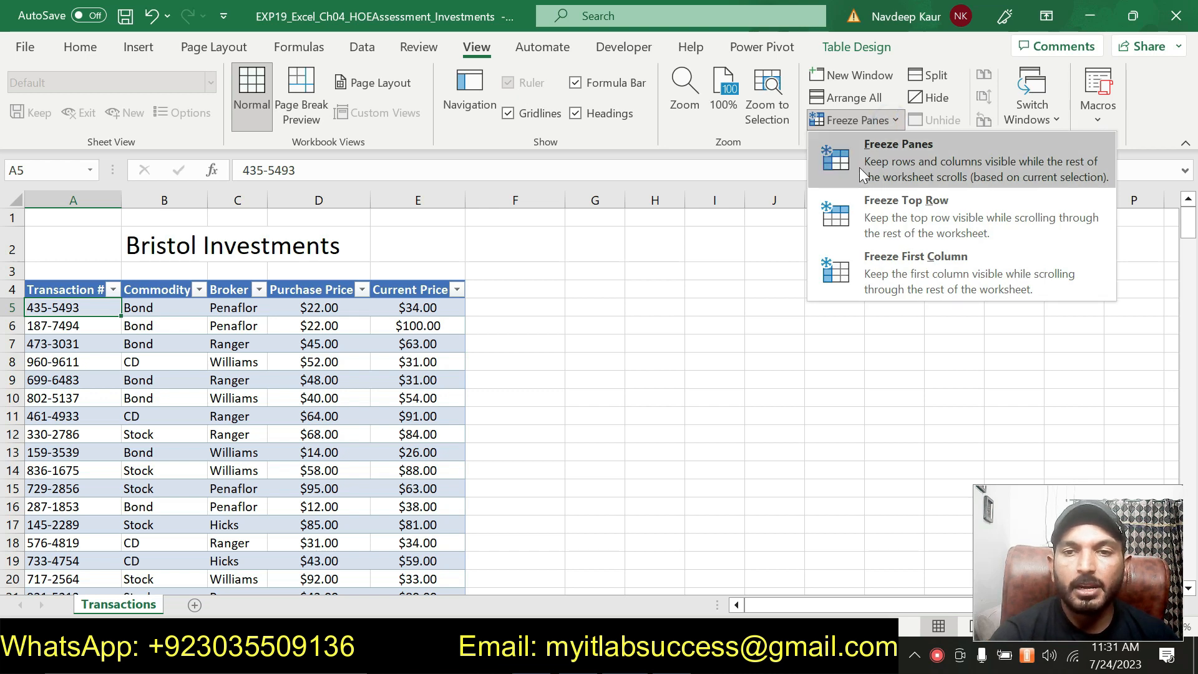
{"action": "left_click", "coordinate": [900, 158]}
{"action": "scroll", "coordinate": [653, 327], "scroll_direction": "down", "scroll_amount": 20}
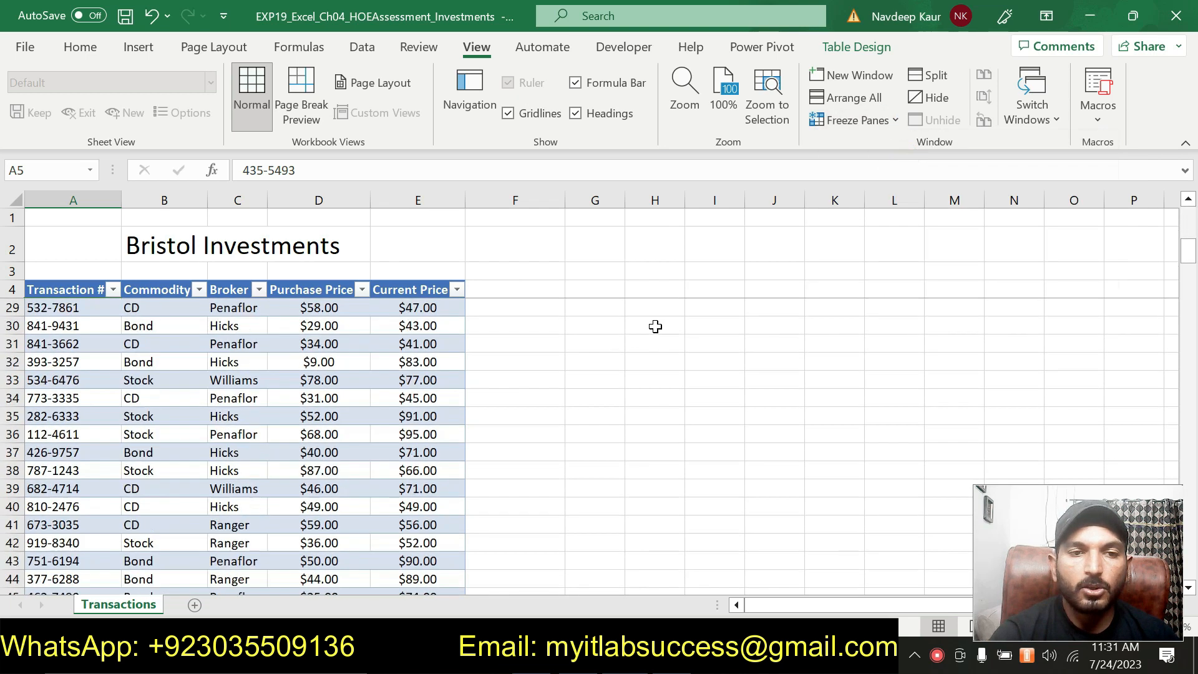
{"action": "scroll", "coordinate": [650, 337], "scroll_direction": "down", "scroll_amount": 11}
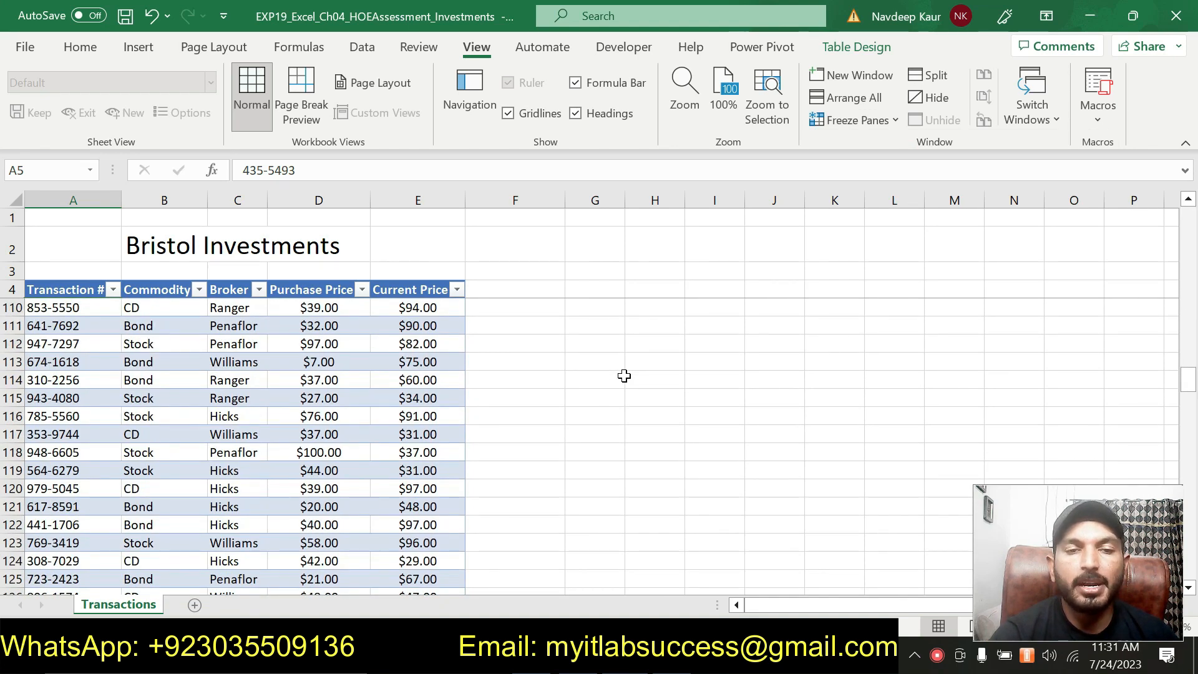
{"action": "scroll", "coordinate": [624, 376], "scroll_direction": "down", "scroll_amount": 14}
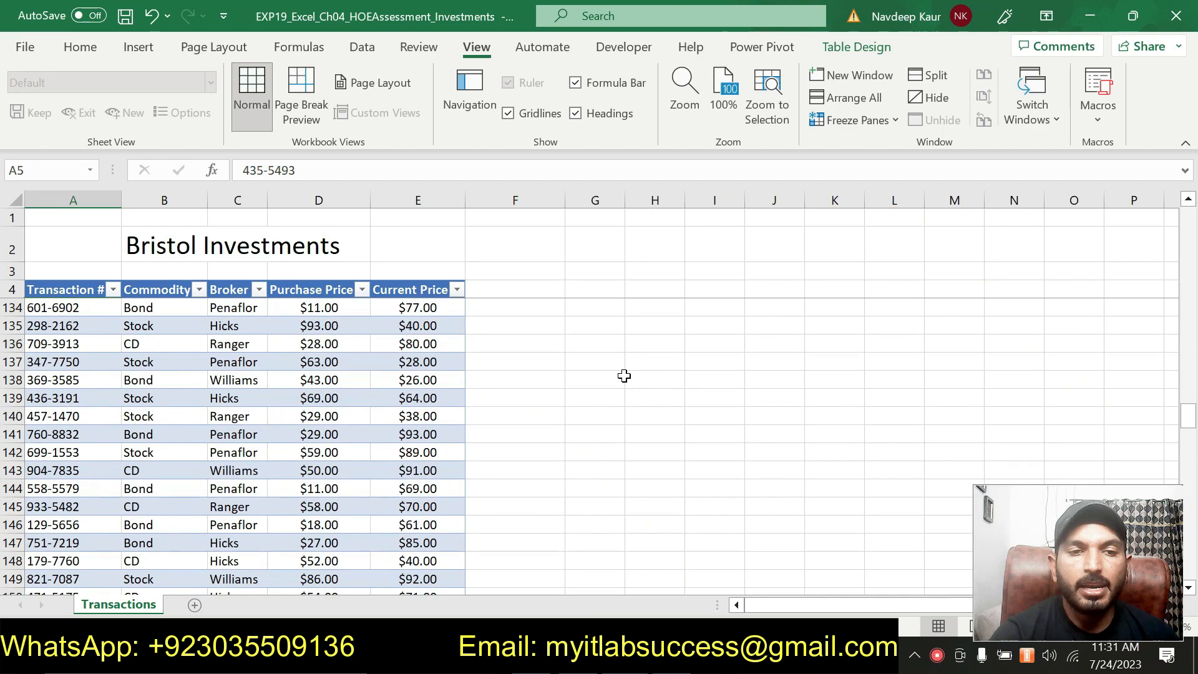
{"action": "scroll", "coordinate": [624, 376], "scroll_direction": "down", "scroll_amount": 20}
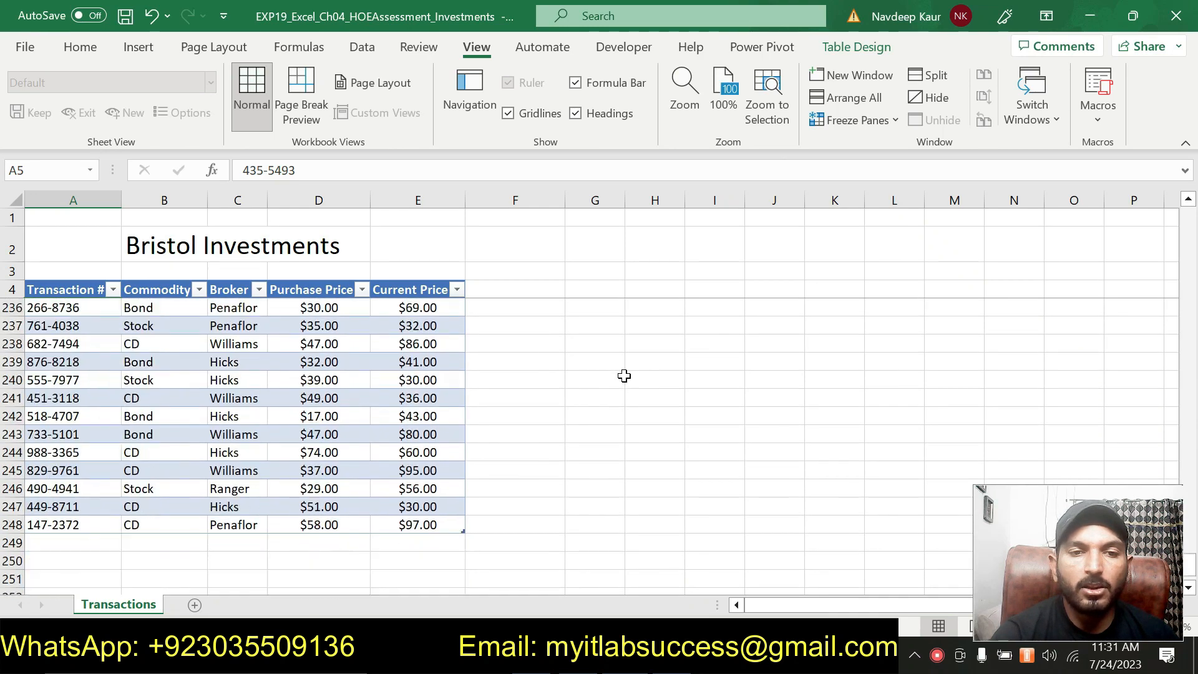
{"action": "scroll", "coordinate": [624, 375], "scroll_direction": "up", "scroll_amount": 20}
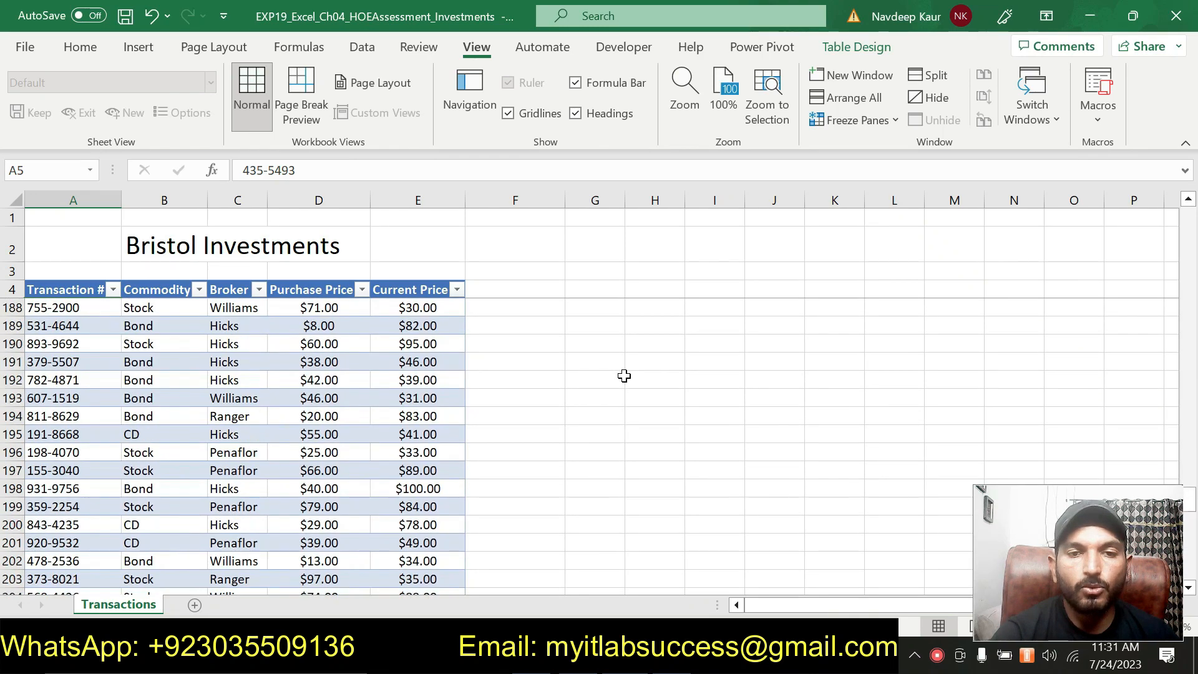
{"action": "scroll", "coordinate": [624, 376], "scroll_direction": "up", "scroll_amount": 20}
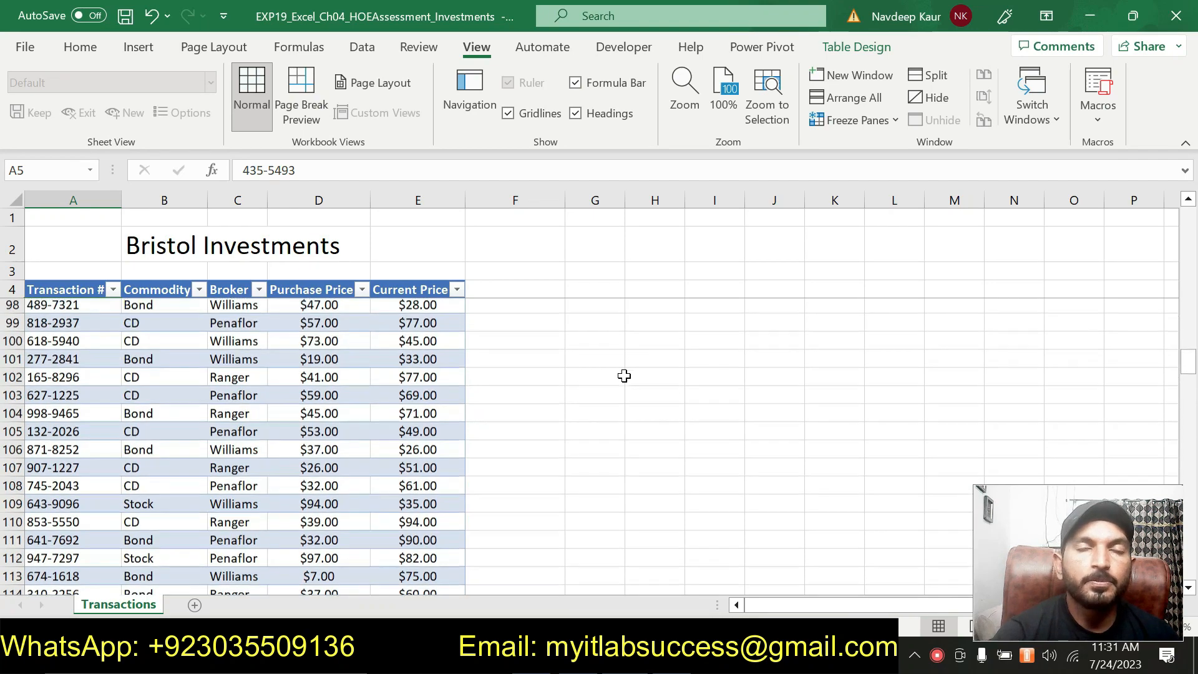
{"action": "scroll", "coordinate": [623, 376], "scroll_direction": "up", "scroll_amount": 20}
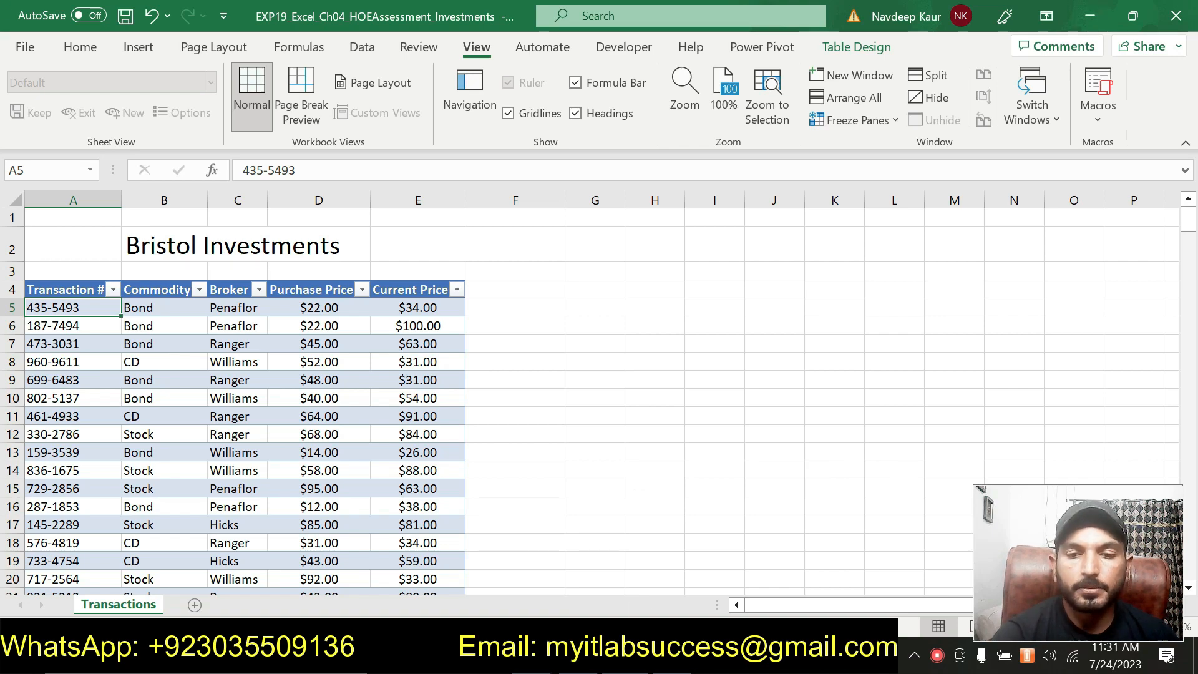
- Switch to the Word instructions, remove the highlight from the step 3 instruction and highlight the step 4 table style instruction
{"action": "key", "text": "alt+Tab"}
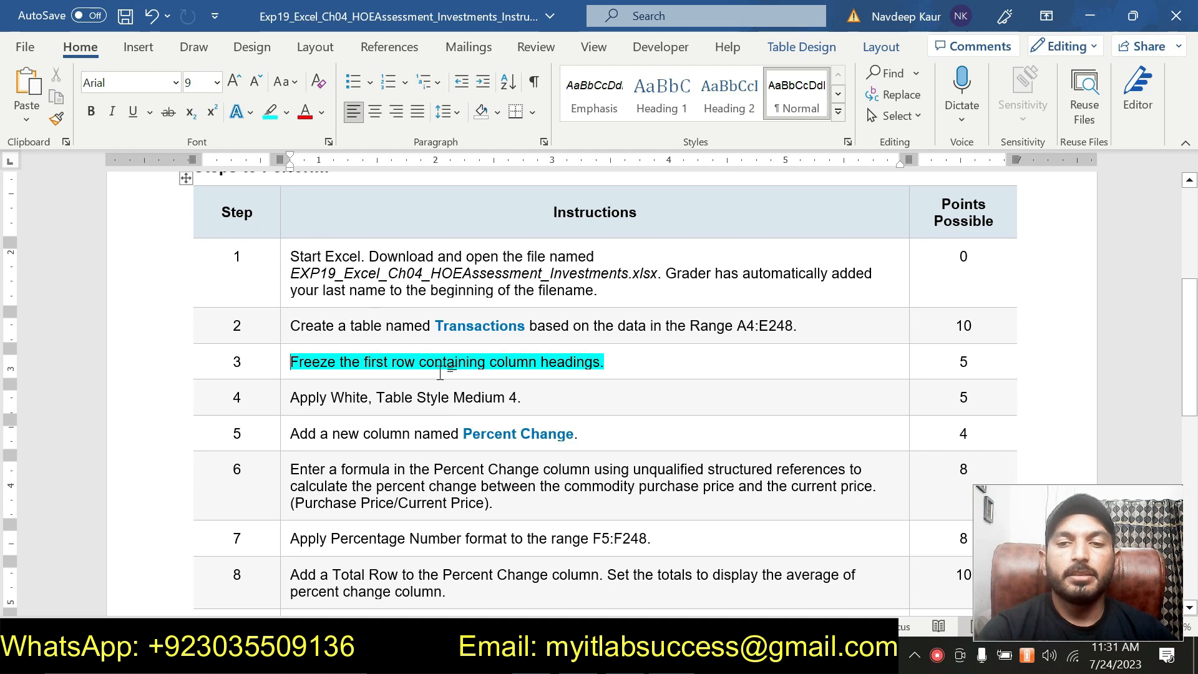
{"action": "left_click_drag", "start_coordinate": [606, 362], "coordinate": [300, 362]}
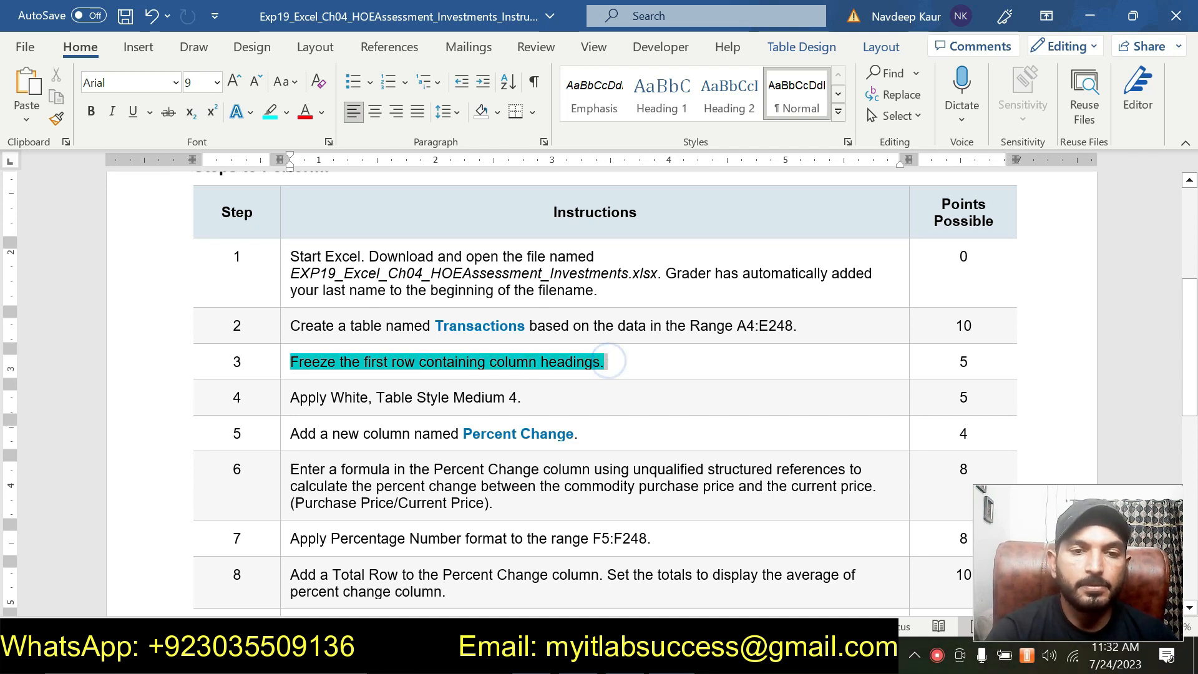
{"action": "left_click", "coordinate": [369, 323]}
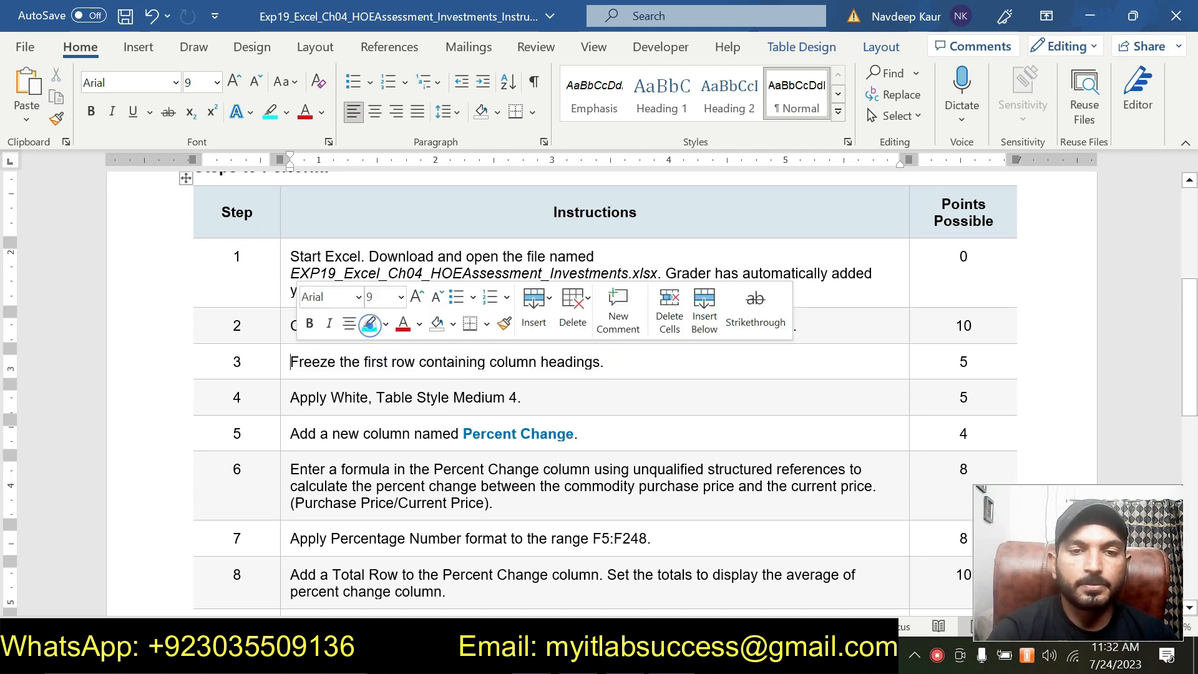
{"action": "left_click_drag", "start_coordinate": [522, 398], "coordinate": [290, 397]}
{"action": "left_click", "coordinate": [364, 362]}
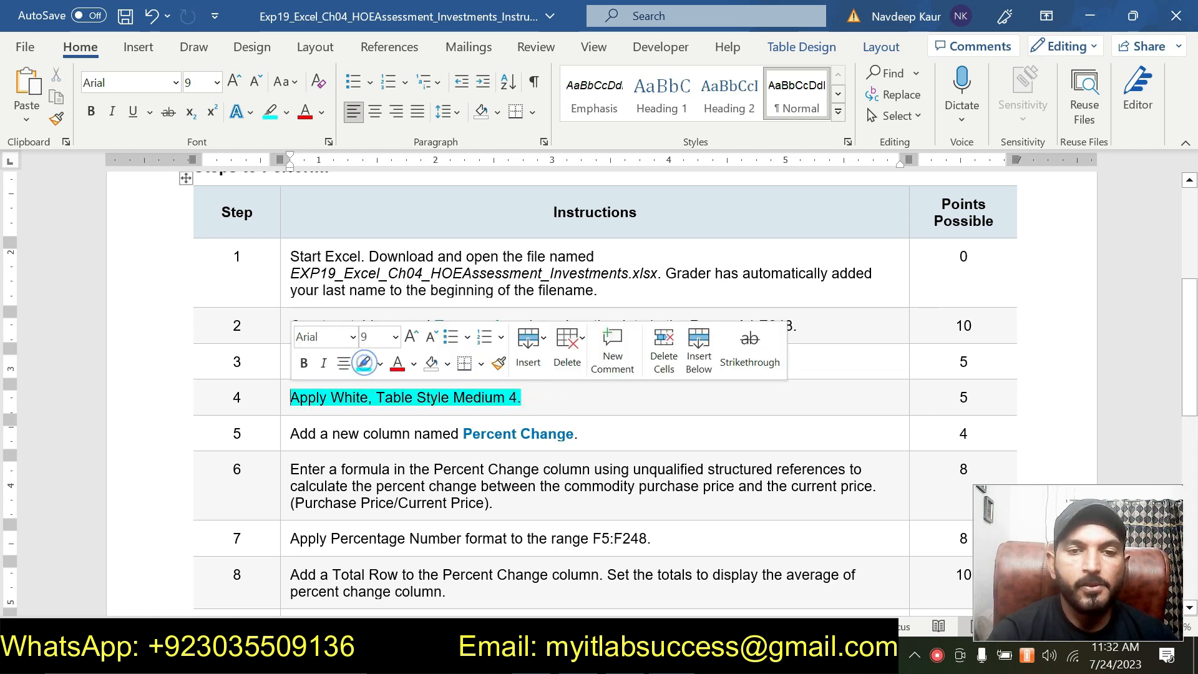
{"action": "left_click", "coordinate": [562, 397]}
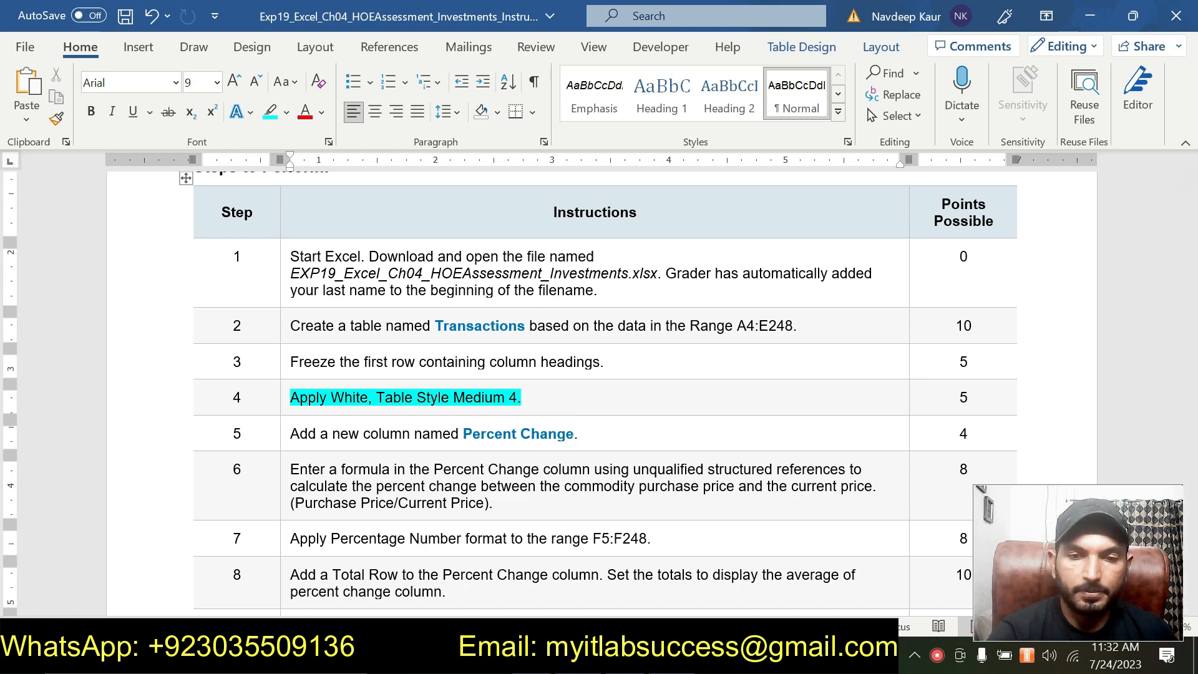
- Switch to Excel, apply White, Table Style Medium 4 to the Transactions table and check the new look down the rows
{"action": "left_click", "coordinate": [587, 660]}
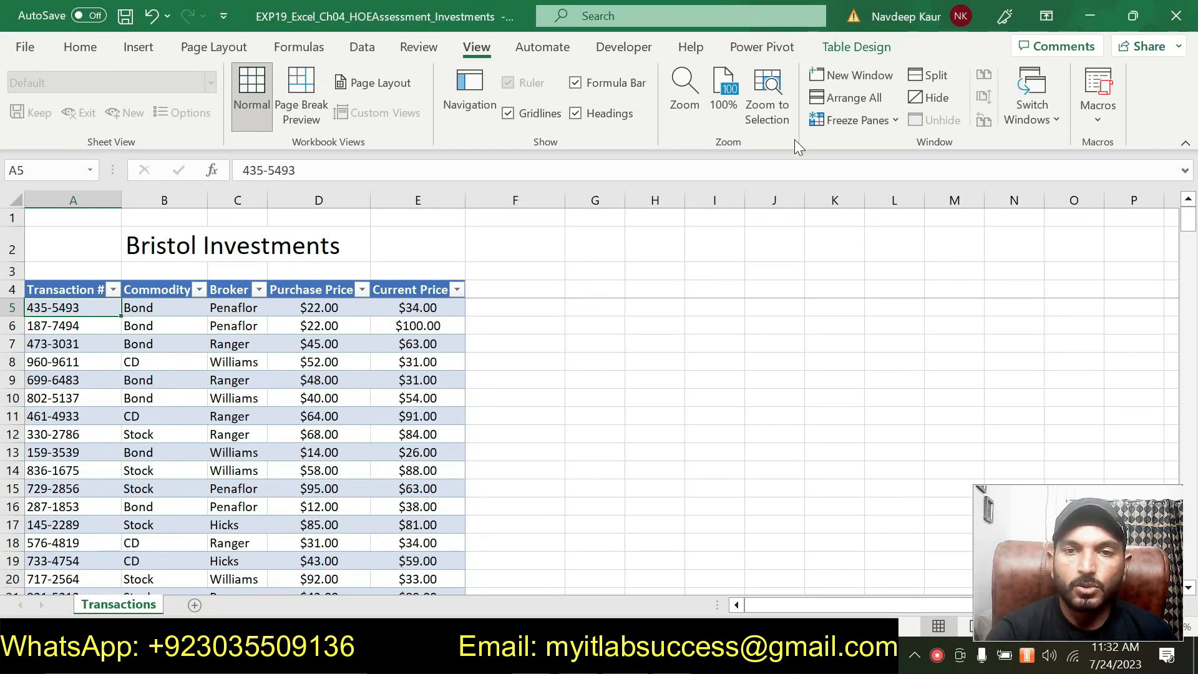
{"action": "left_click", "coordinate": [856, 47]}
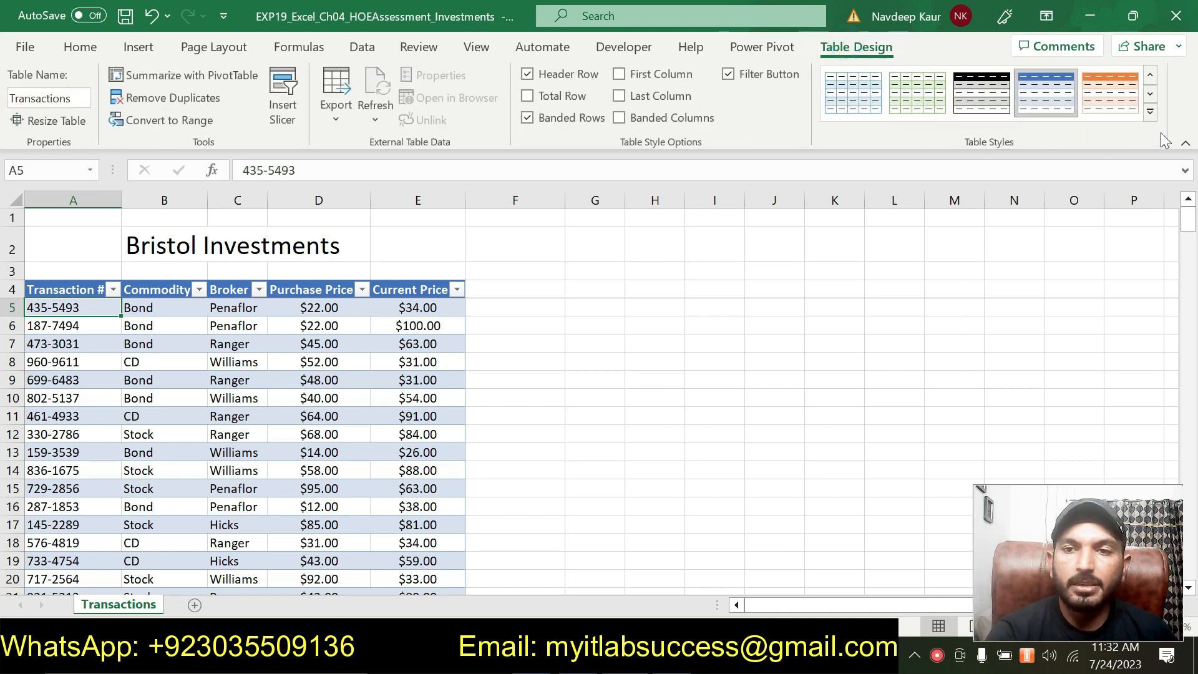
{"action": "left_click", "coordinate": [1151, 113]}
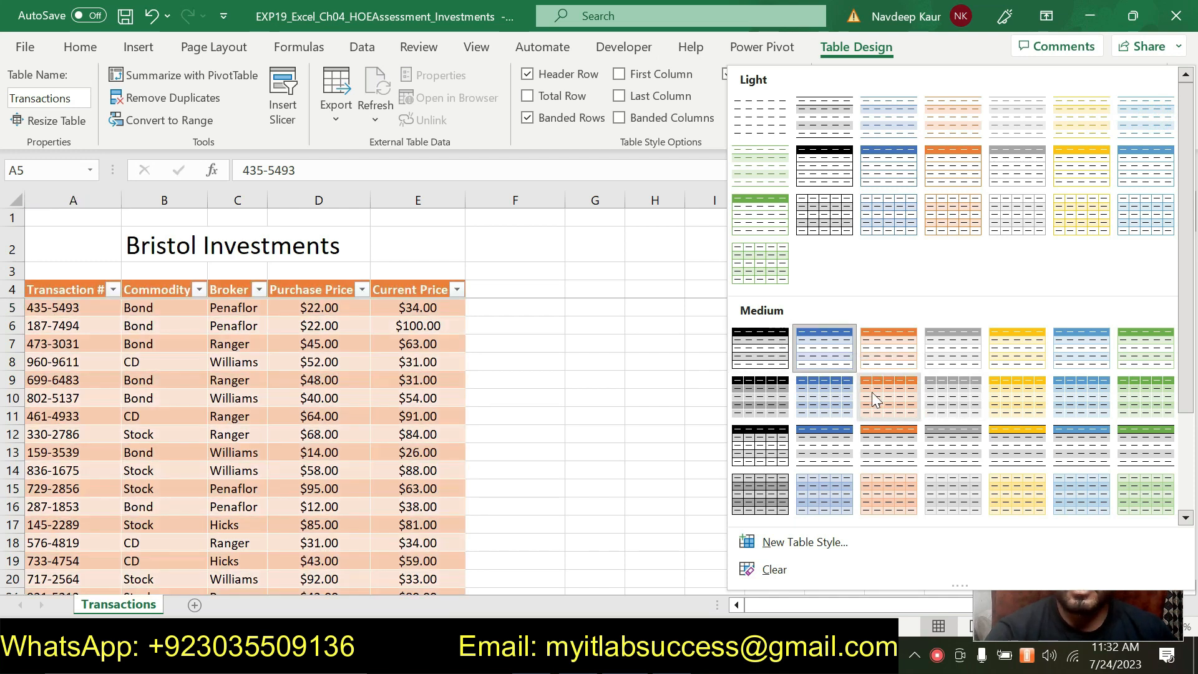
{"action": "key", "text": "alt+Tab"}
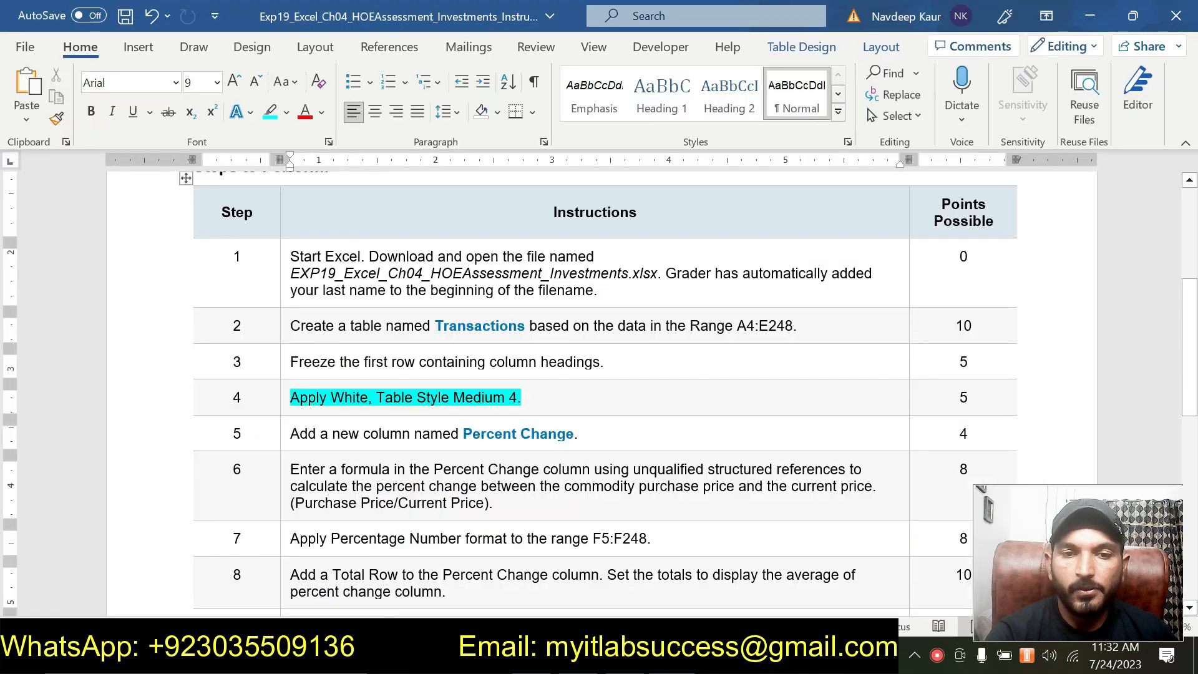
{"action": "key", "text": "alt+Tab"}
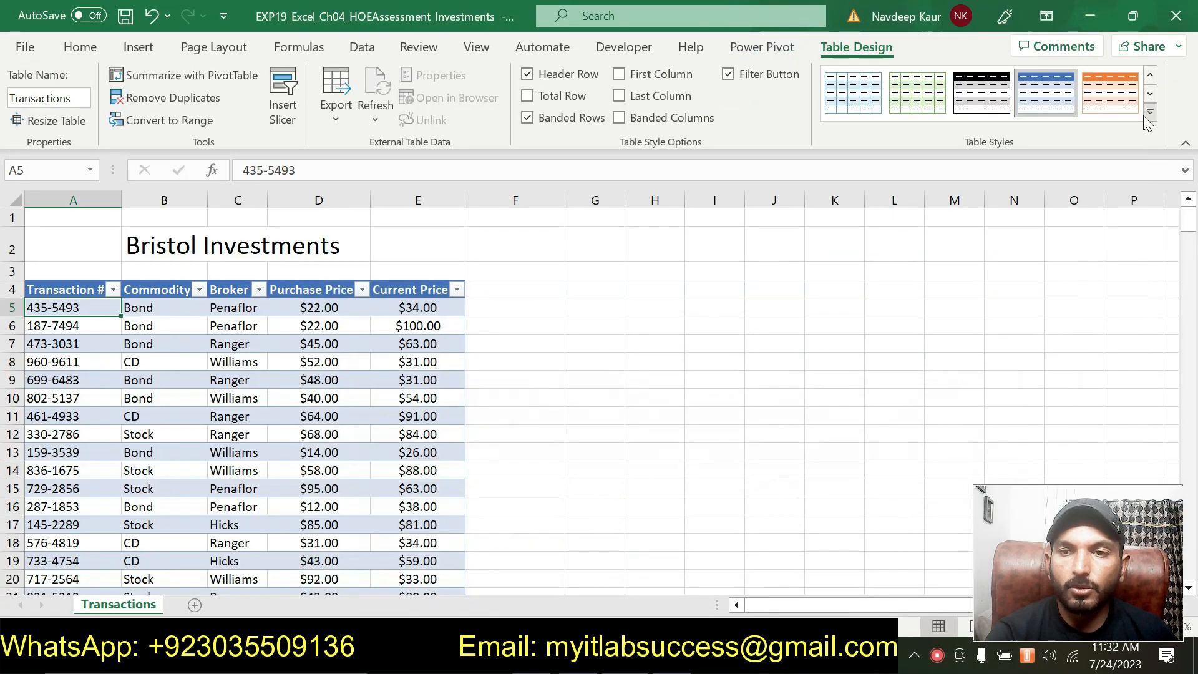
{"action": "left_click", "coordinate": [1181, 133]}
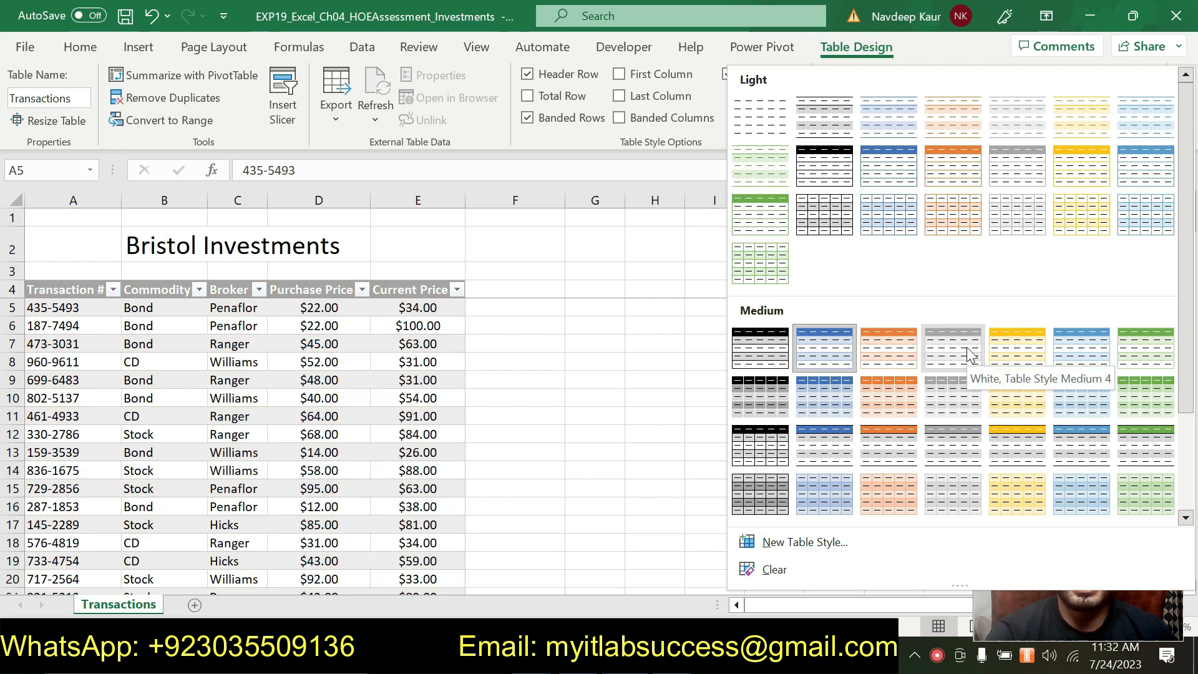
{"action": "left_click", "coordinate": [969, 355]}
{"action": "scroll", "coordinate": [316, 390], "scroll_direction": "down", "scroll_amount": 7}
{"action": "scroll", "coordinate": [315, 390], "scroll_direction": "down", "scroll_amount": 20}
{"action": "scroll", "coordinate": [315, 390], "scroll_direction": "down", "scroll_amount": 12}
{"action": "scroll", "coordinate": [315, 390], "scroll_direction": "up", "scroll_amount": 11}
{"action": "scroll", "coordinate": [315, 390], "scroll_direction": "up", "scroll_amount": 20}
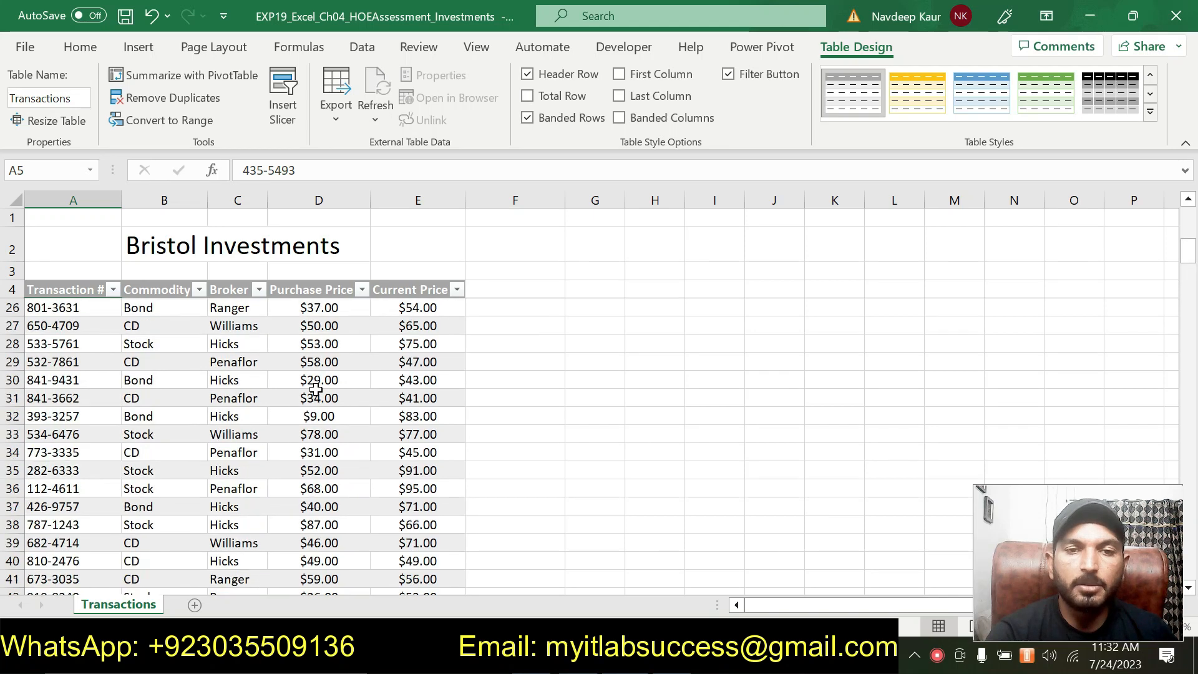
{"action": "scroll", "coordinate": [315, 390], "scroll_direction": "up", "scroll_amount": 7}
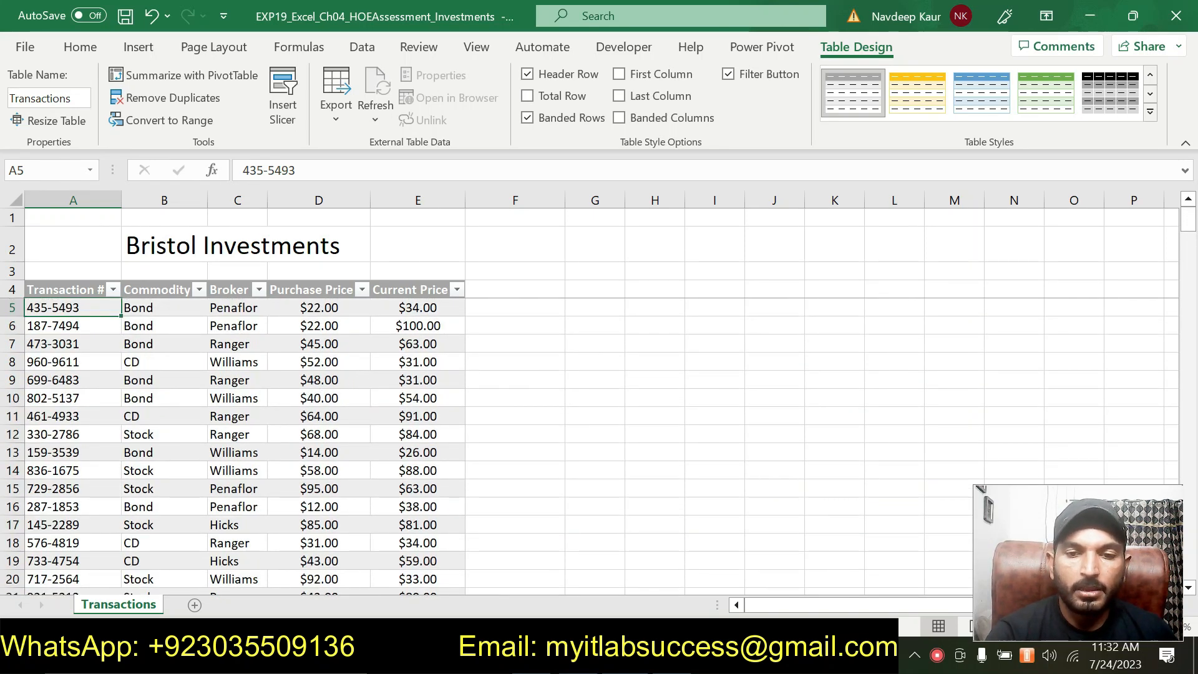
- Switch to the Word instructions, remove the highlight from the step 4 instruction and highlight the step 5 new column instruction
{"action": "key", "text": "alt+Tab"}
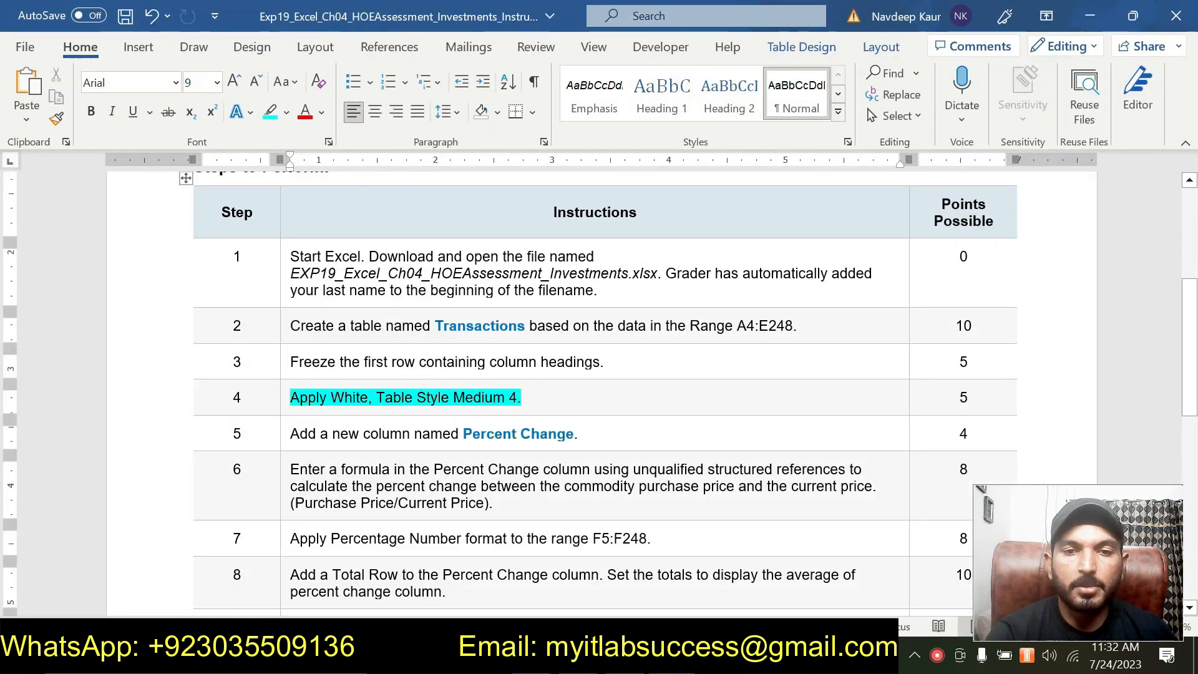
{"action": "triple_click", "coordinate": [528, 398]}
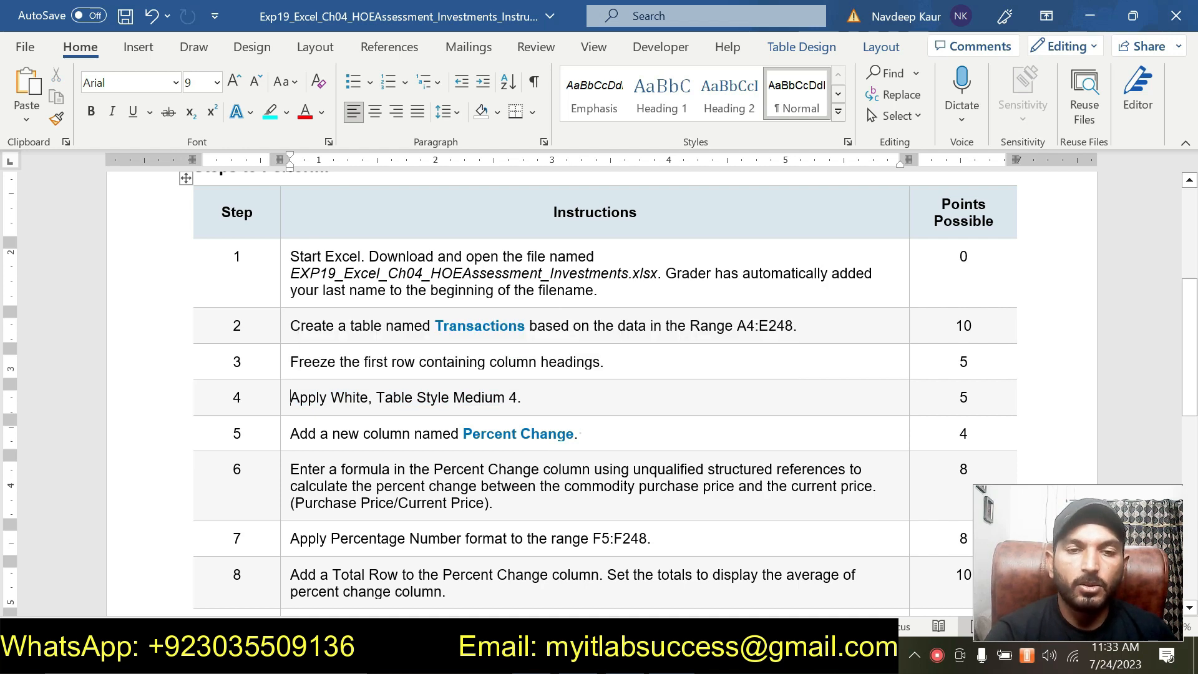
{"action": "left_click_drag", "start_coordinate": [581, 433], "coordinate": [290, 433]}
{"action": "left_click", "coordinate": [361, 415]}
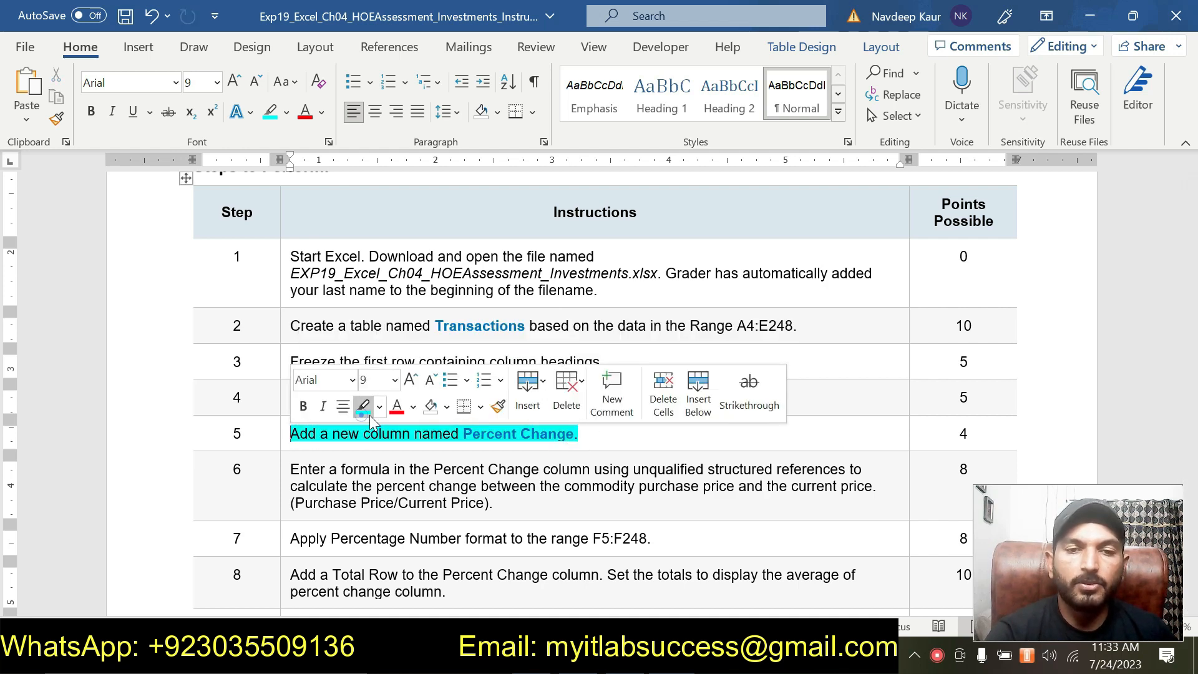
{"action": "scroll", "coordinate": [599, 375], "scroll_direction": "up", "scroll_amount": 4}
{"action": "scroll", "coordinate": [602, 454], "scroll_direction": "down", "scroll_amount": 3}
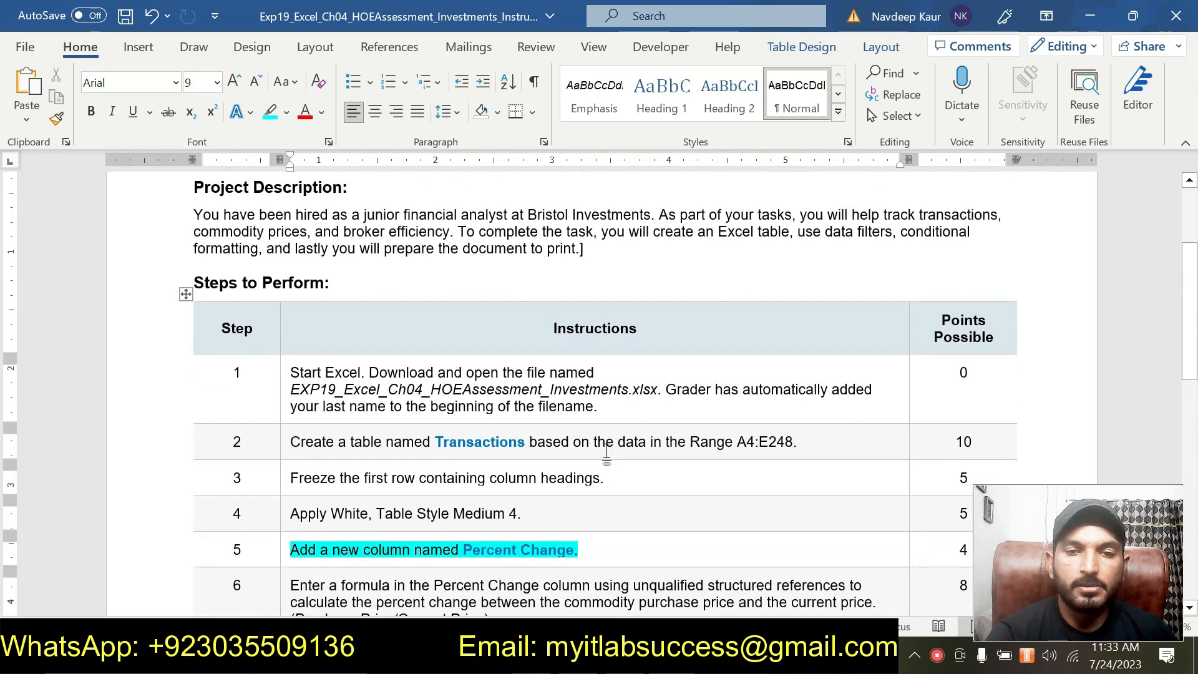
{"action": "scroll", "coordinate": [602, 454], "scroll_direction": "up", "scroll_amount": 2}
{"action": "scroll", "coordinate": [606, 453], "scroll_direction": "down", "scroll_amount": 2}
{"action": "scroll", "coordinate": [606, 454], "scroll_direction": "up", "scroll_amount": 2}
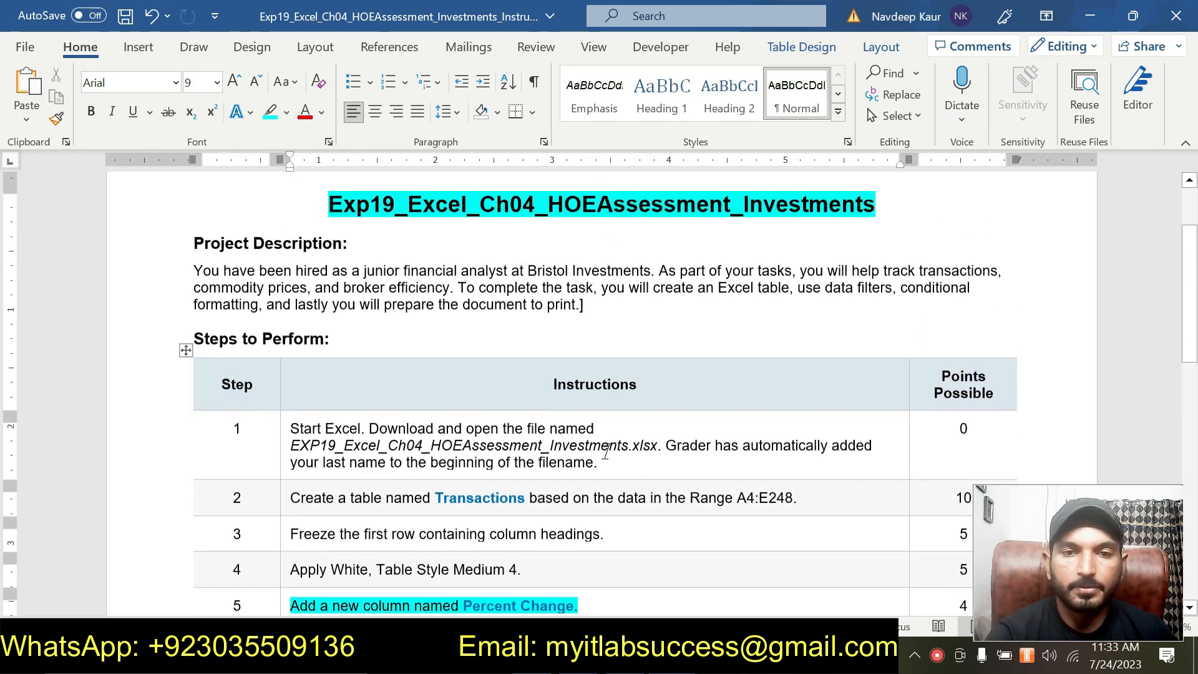
{"action": "scroll", "coordinate": [604, 455], "scroll_direction": "down", "scroll_amount": 2}
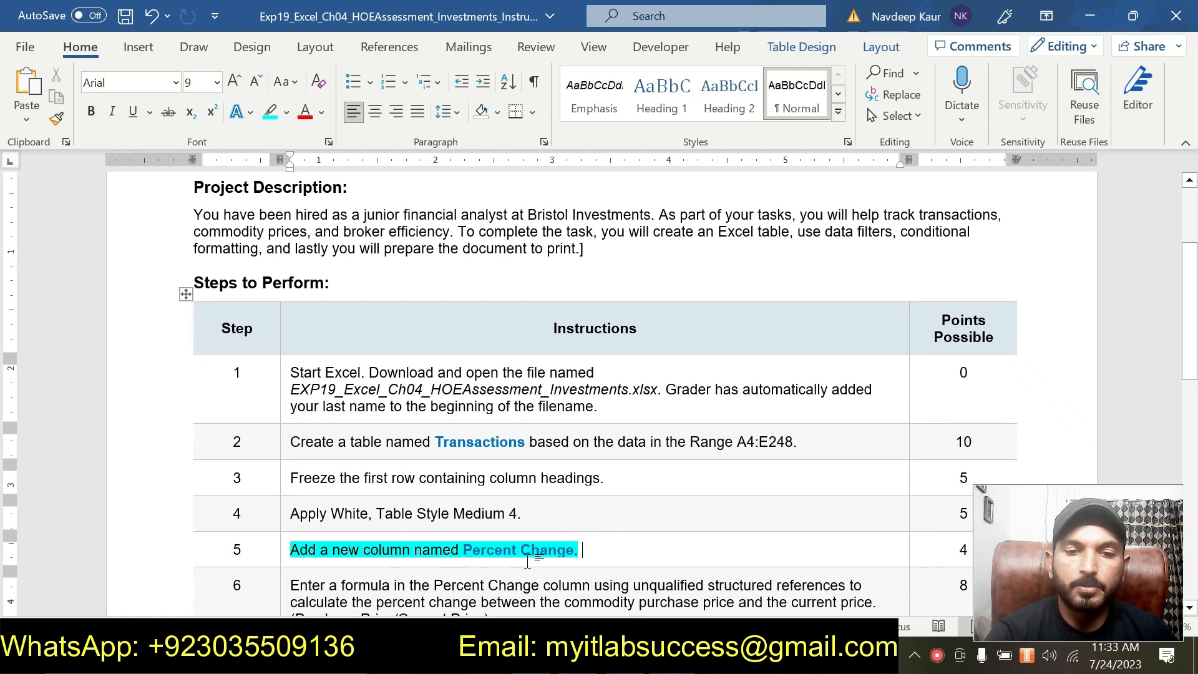
- Switch to Excel, add a Percent Change column to the table with its heading in F4, and autofit column F
{"action": "key", "text": "alt+Tab"}
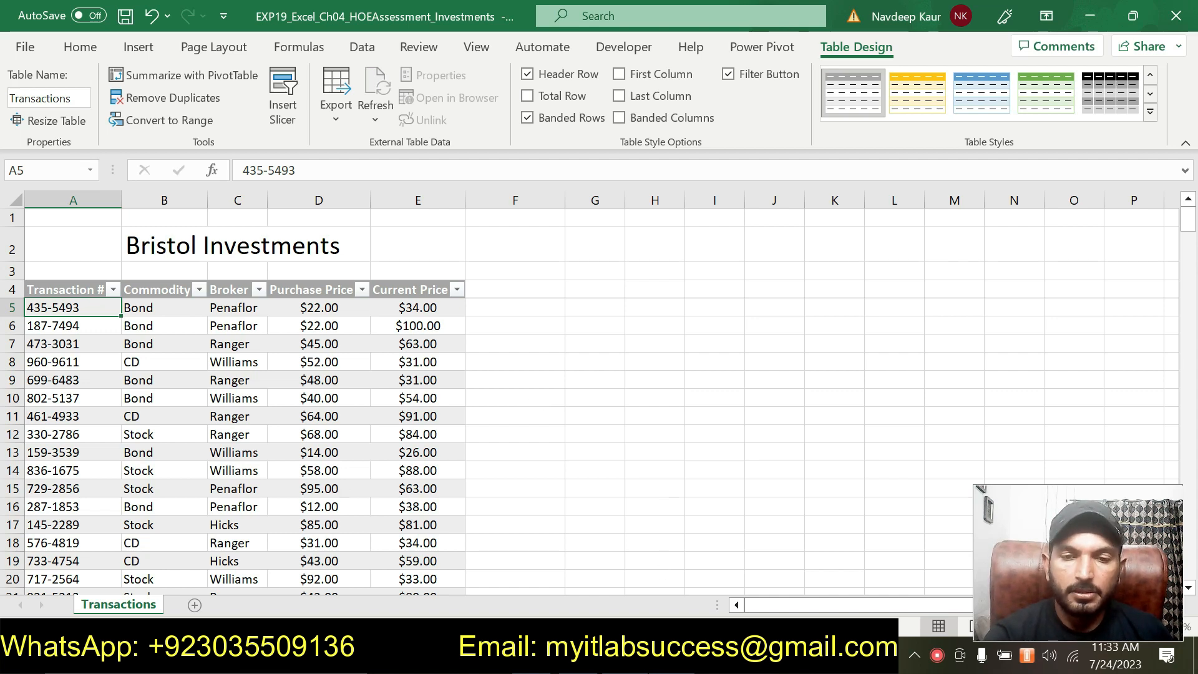
{"action": "key", "text": "alt+Tab"}
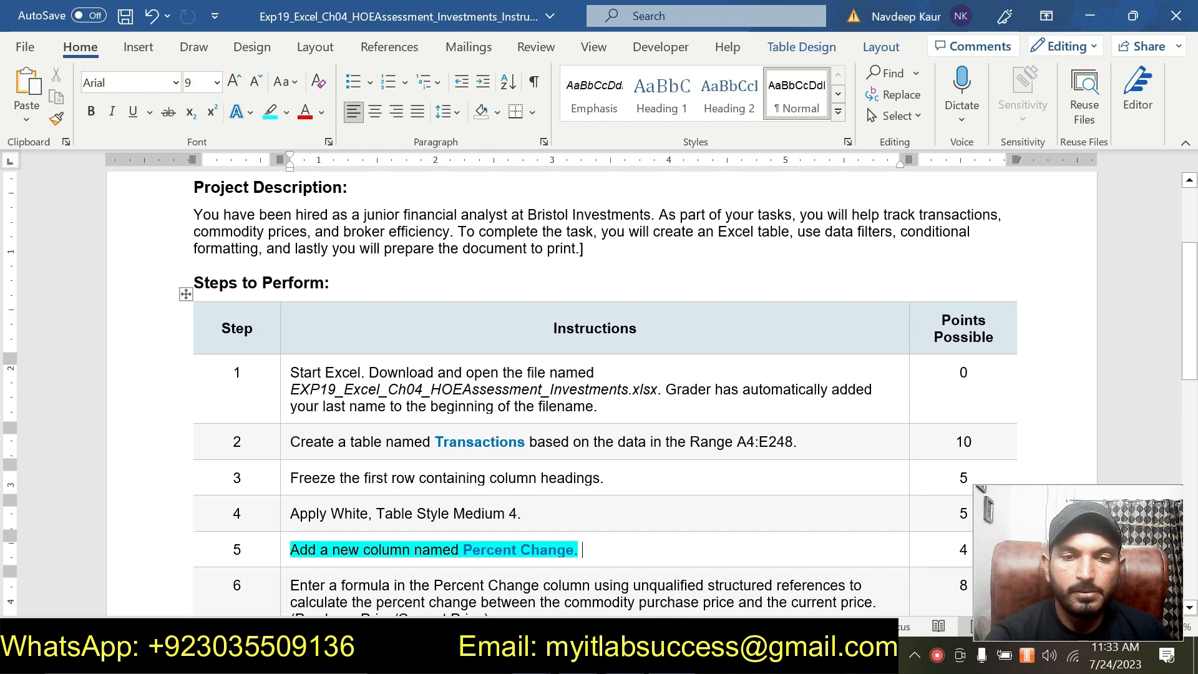
{"action": "key", "text": "alt+Tab"}
{"action": "left_click", "coordinate": [498, 290]}
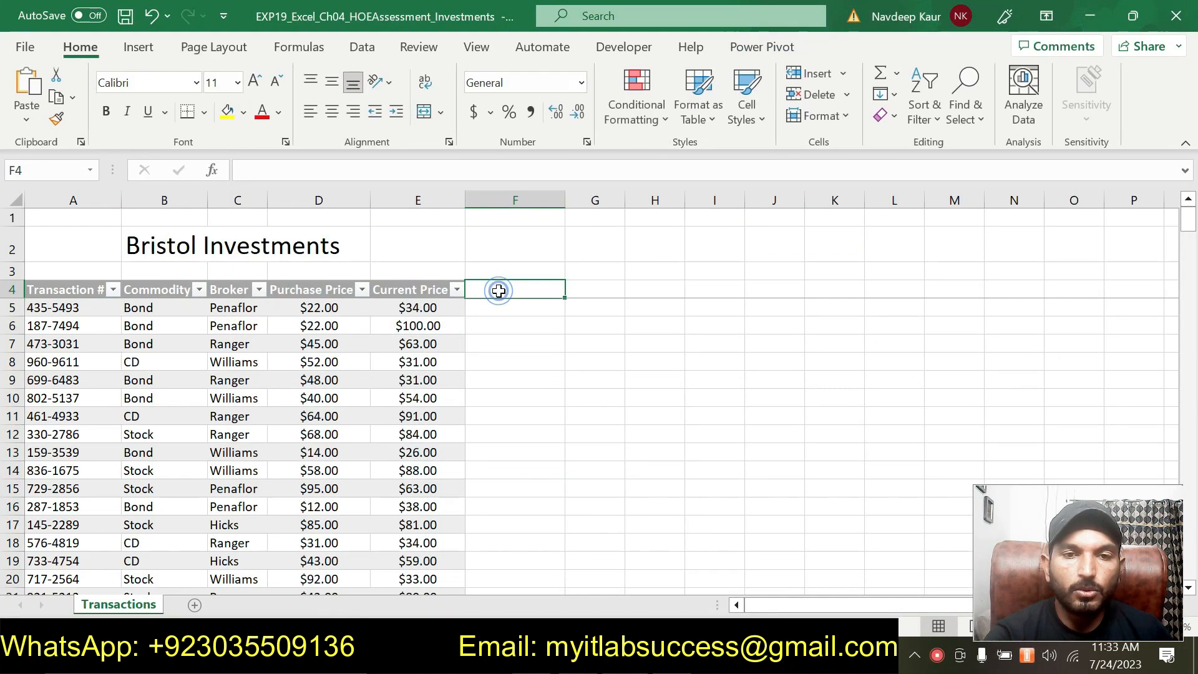
{"action": "type", "text": "P"}
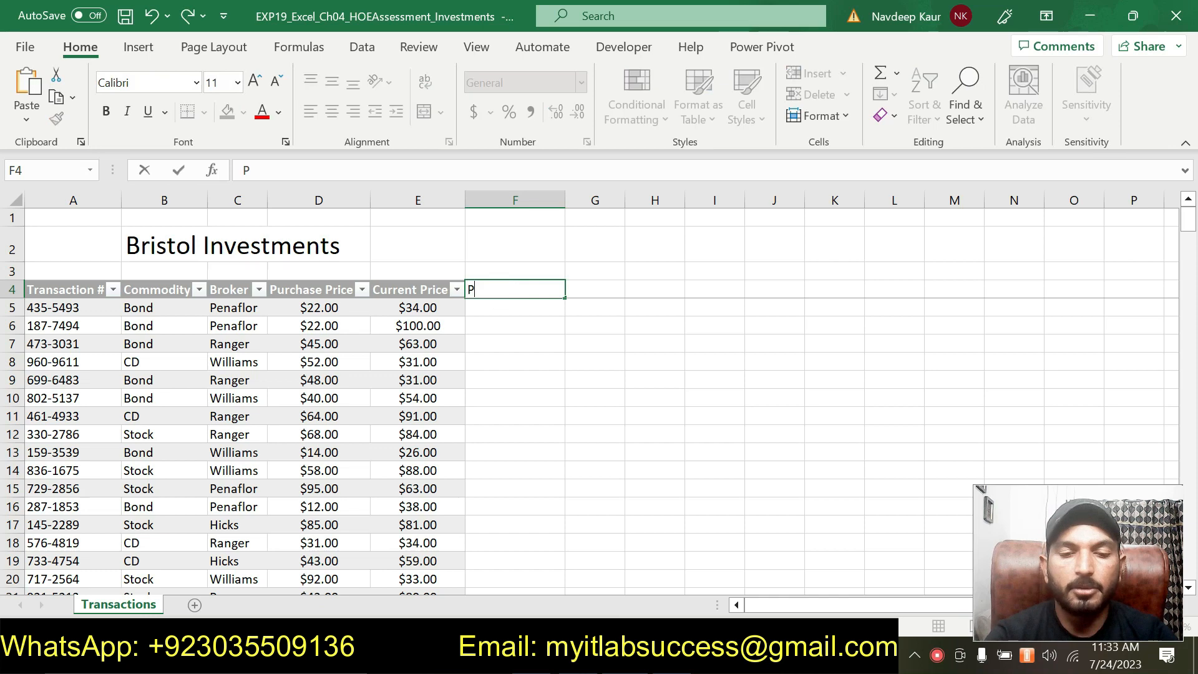
{"action": "type", "text": "ercent "}
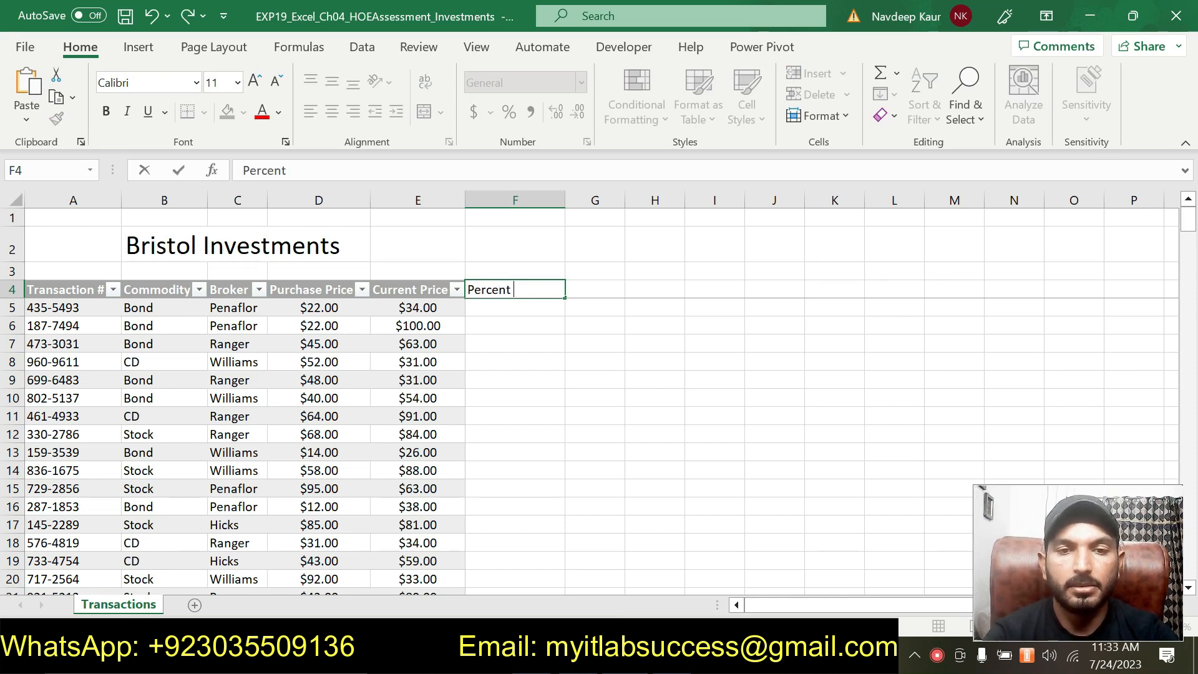
{"action": "type", "text": "Chang"}
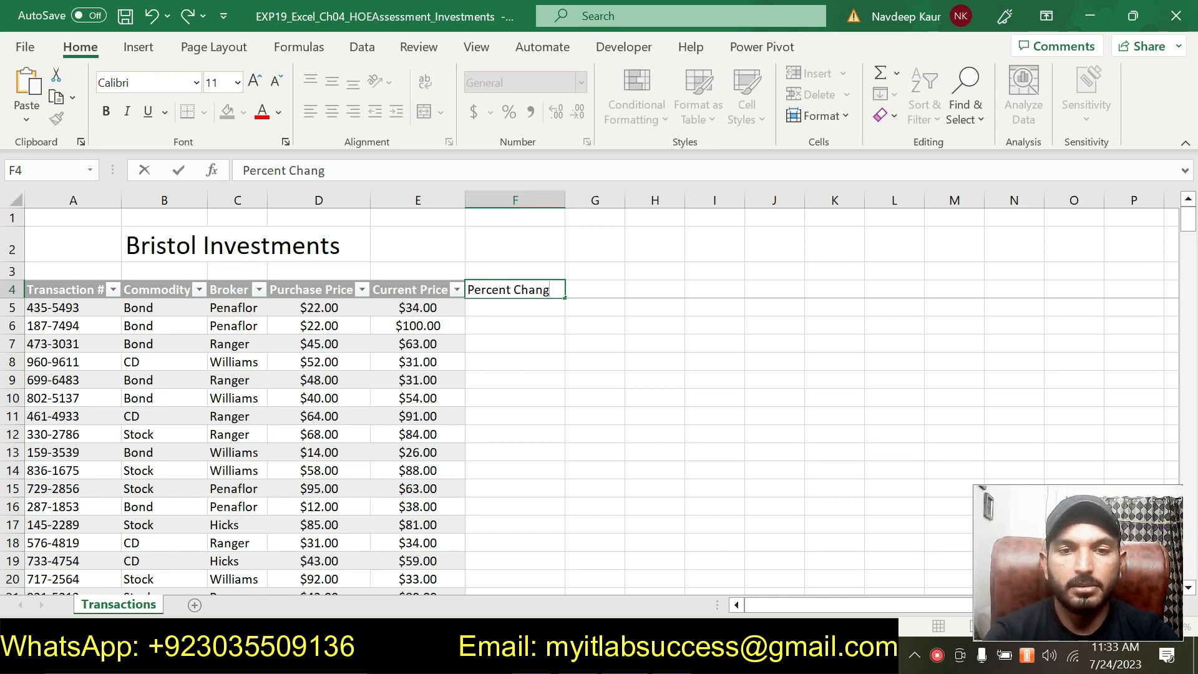
{"action": "type", "text": "e"}
{"action": "key", "text": "Return"}
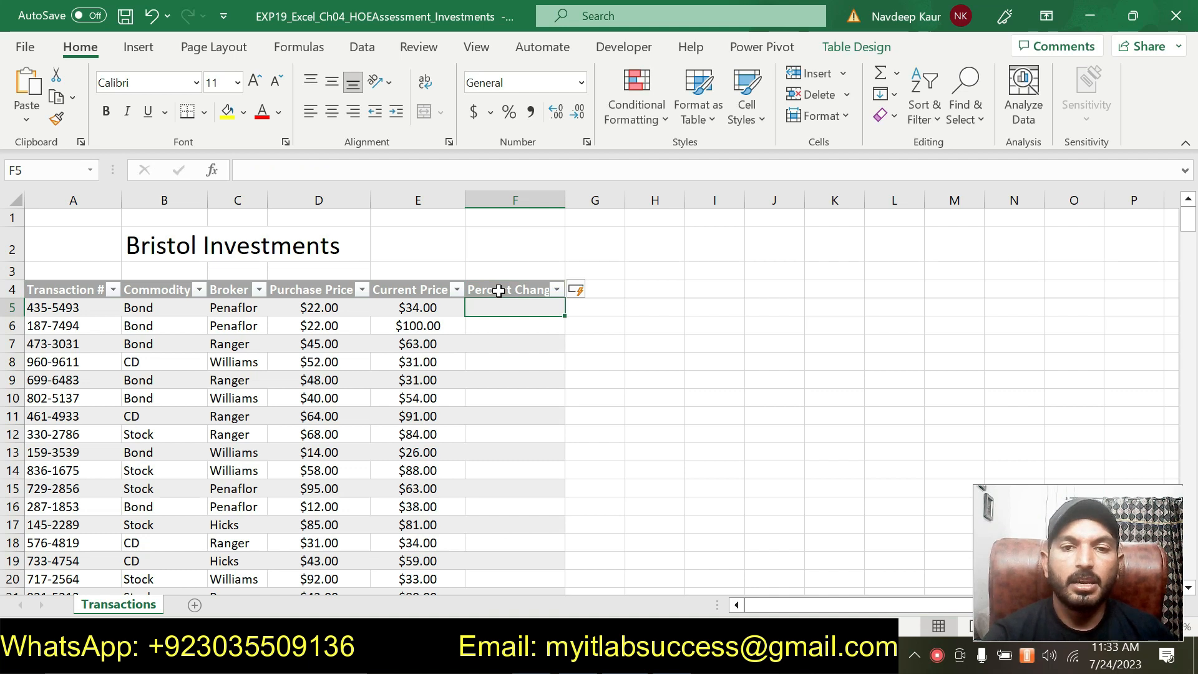
{"action": "double_click", "coordinate": [565, 200]}
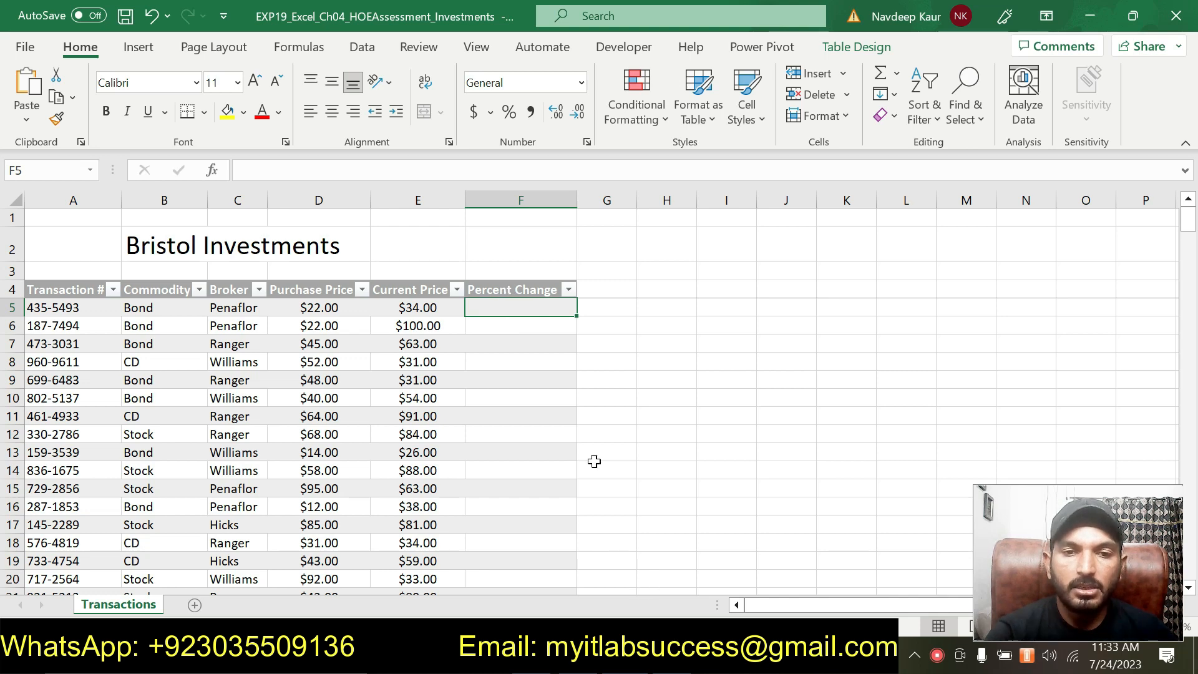
- Switch to the Word instructions, remove the highlight from the step 5 instruction and highlight the step 6 formula instruction
{"action": "key", "text": "alt+Tab"}
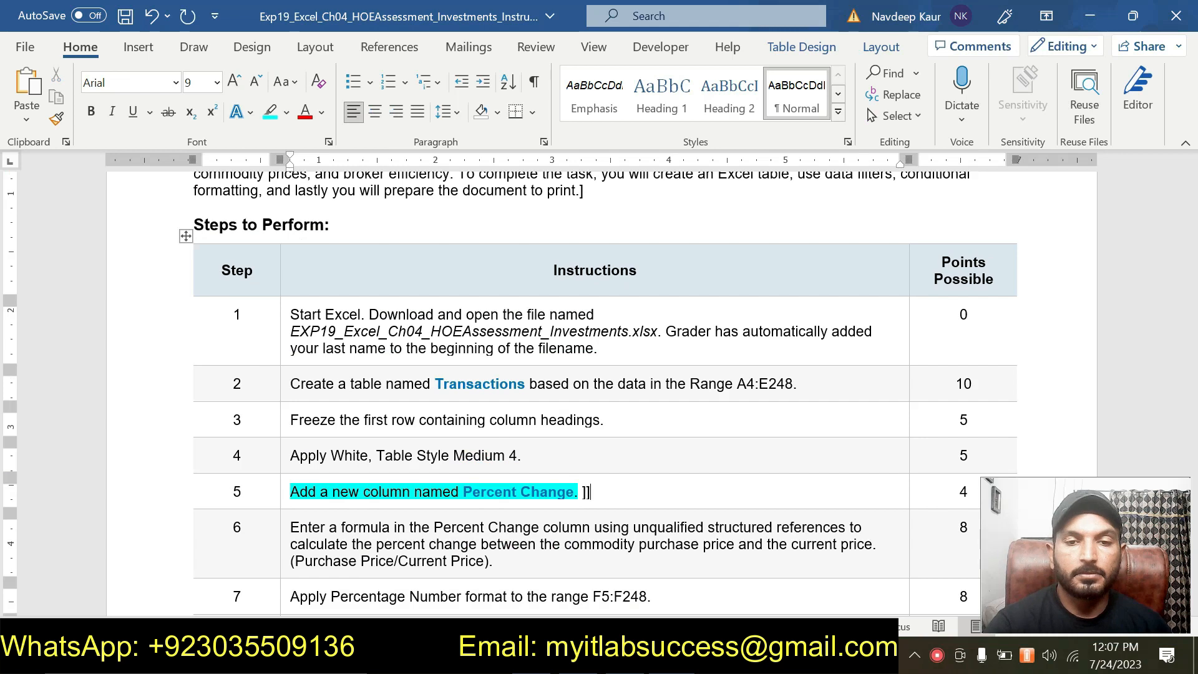
{"action": "scroll", "coordinate": [599, 393], "scroll_direction": "down", "scroll_amount": 5}
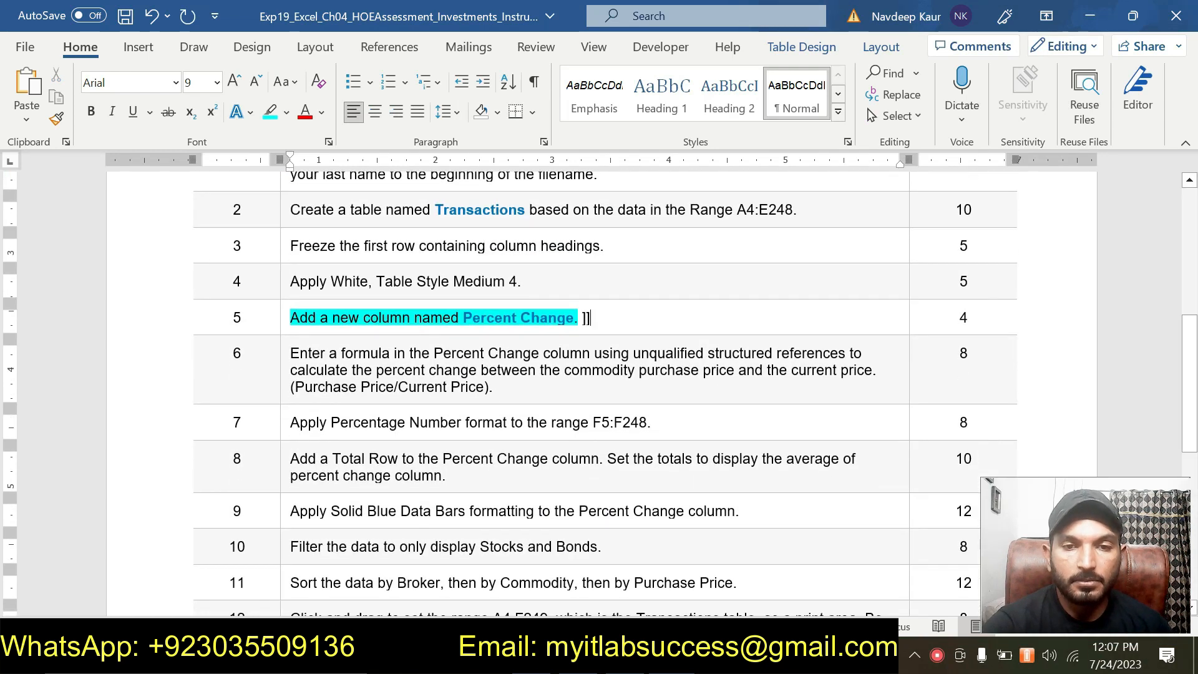
{"action": "left_click_drag", "start_coordinate": [591, 318], "coordinate": [290, 318]}
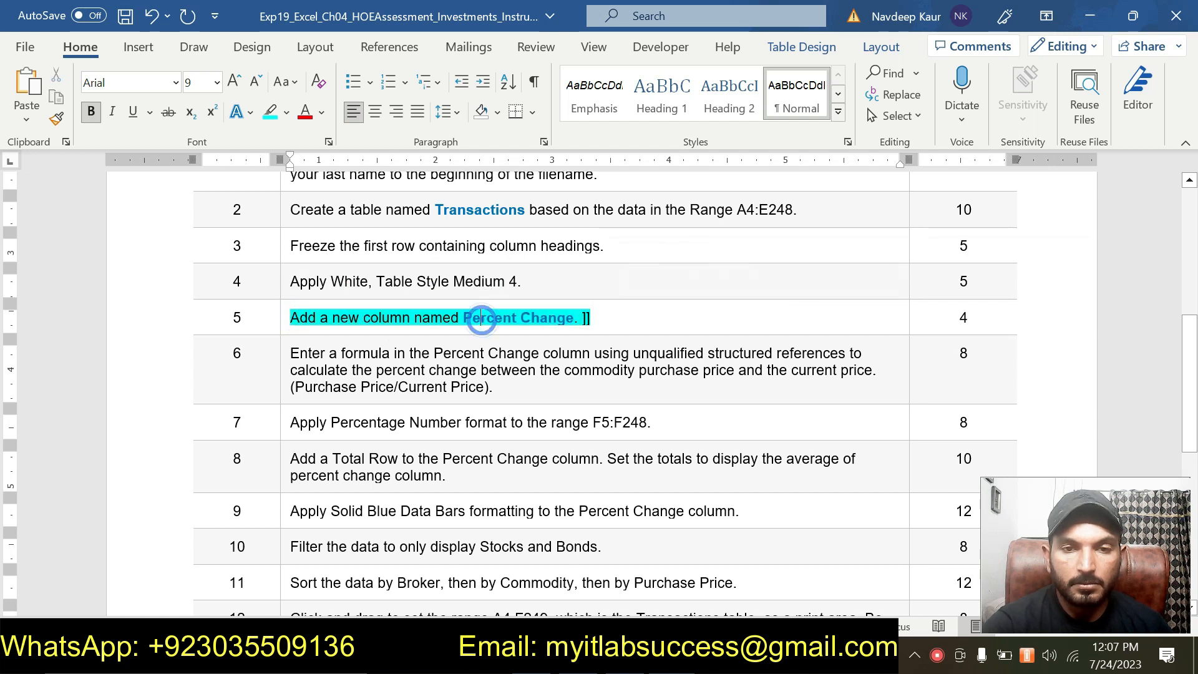
{"action": "key", "text": "ctrl+b"}
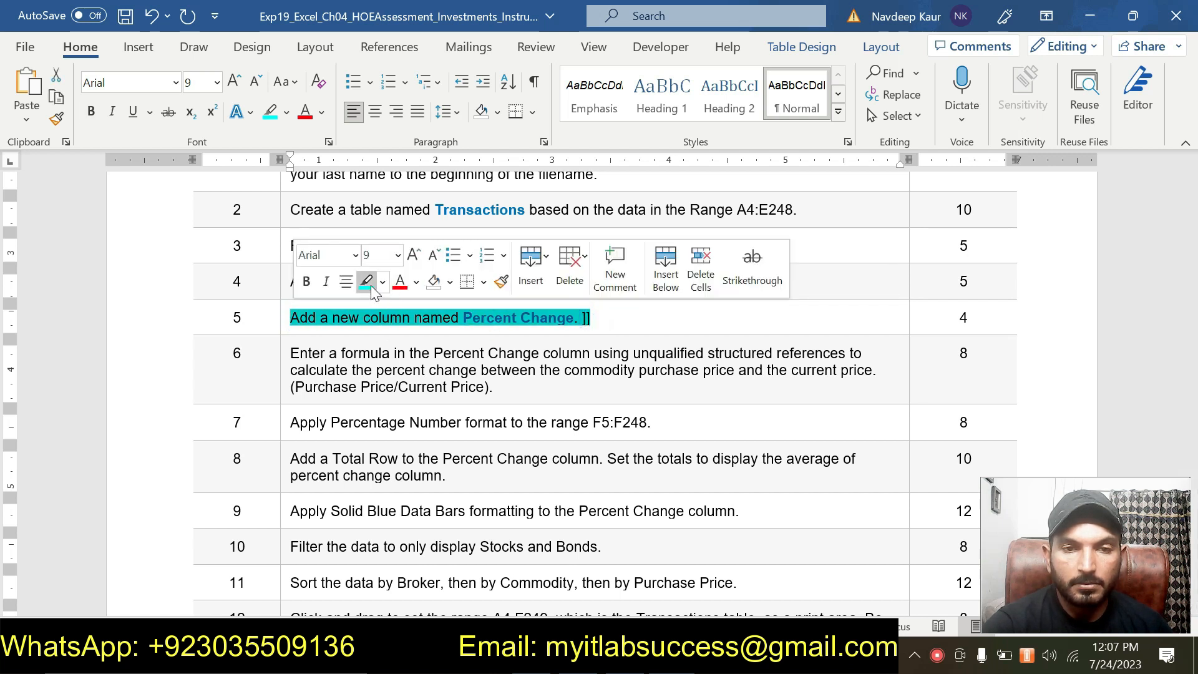
{"action": "left_click", "coordinate": [372, 286]}
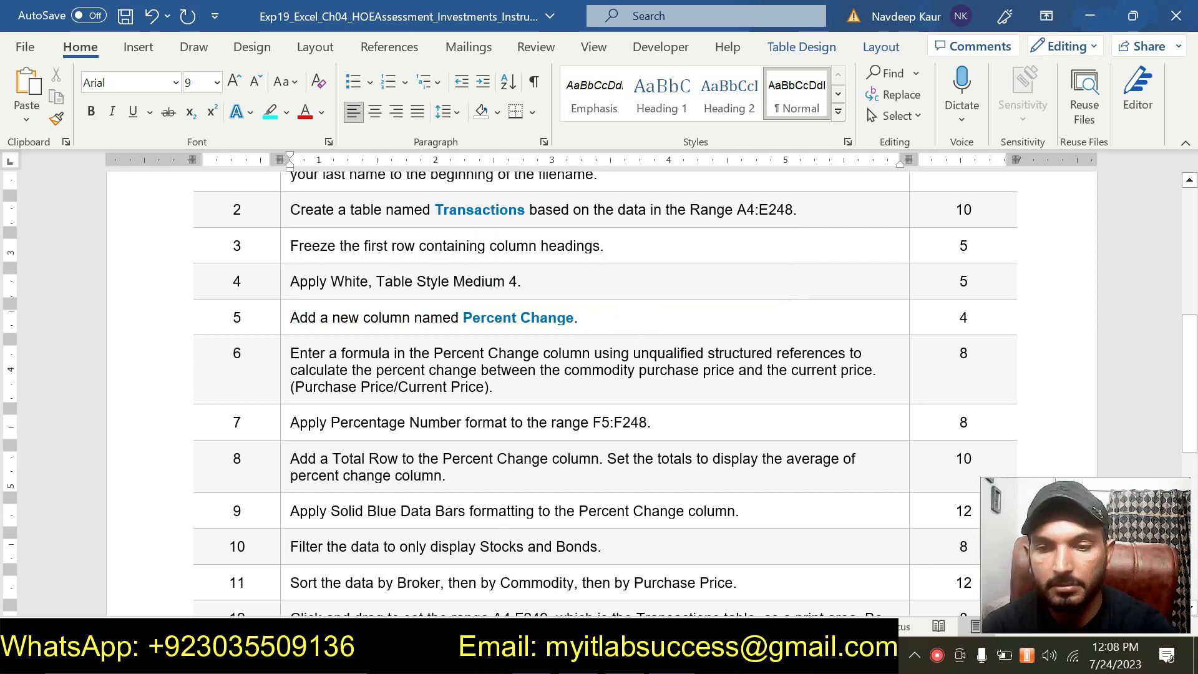
{"action": "left_click_drag", "start_coordinate": [494, 387], "coordinate": [291, 354]}
{"action": "left_click", "coordinate": [376, 323]}
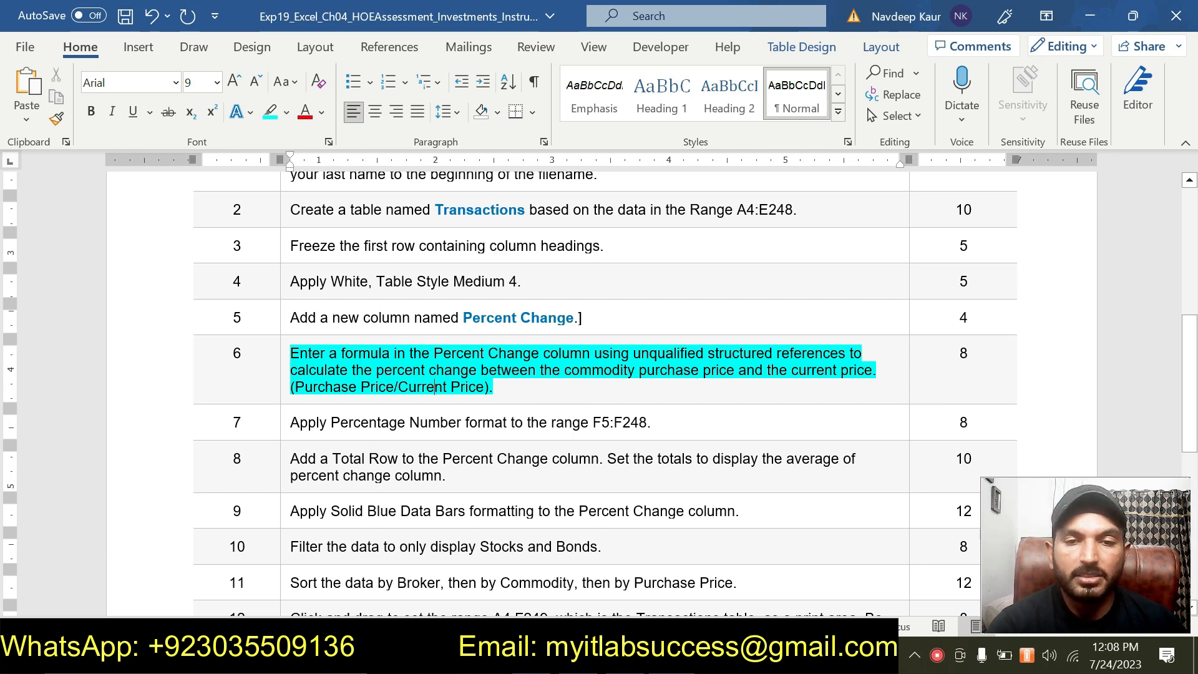
- Switch to Excel and enter the formula =[@[Purchase Price]]/[@[Current Price]] in F5 to fill the Percent Change column
{"action": "key", "text": "alt+Tab"}
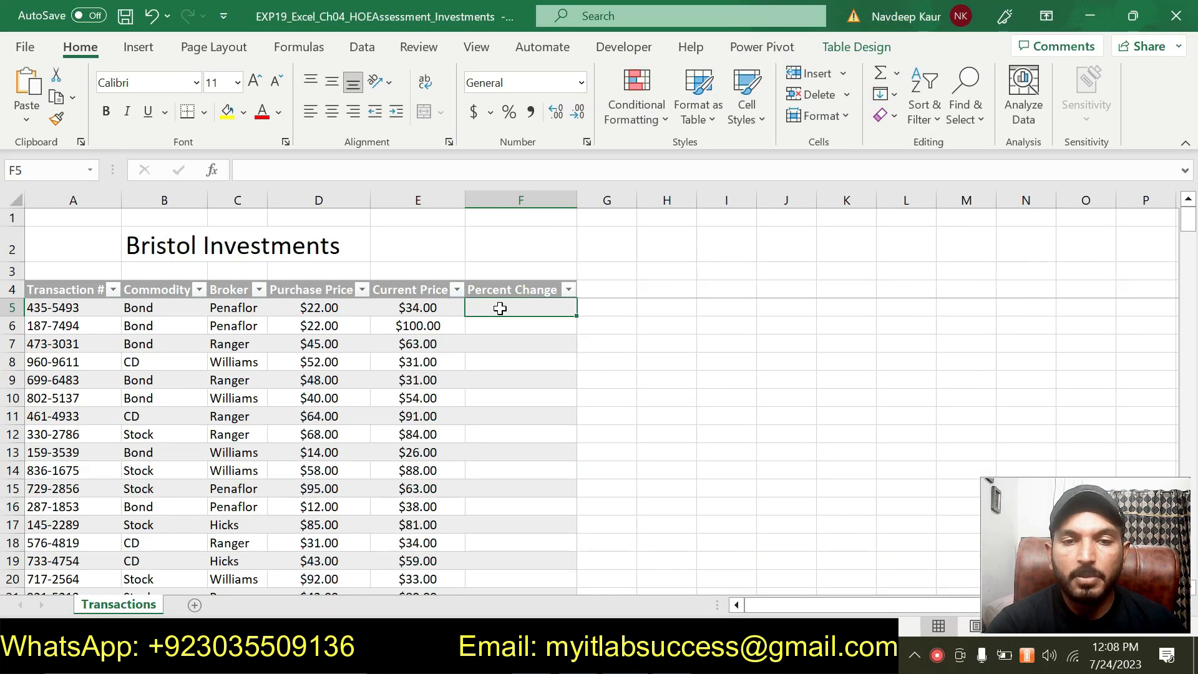
{"action": "scroll", "coordinate": [500, 309], "scroll_direction": "down", "scroll_amount": 7}
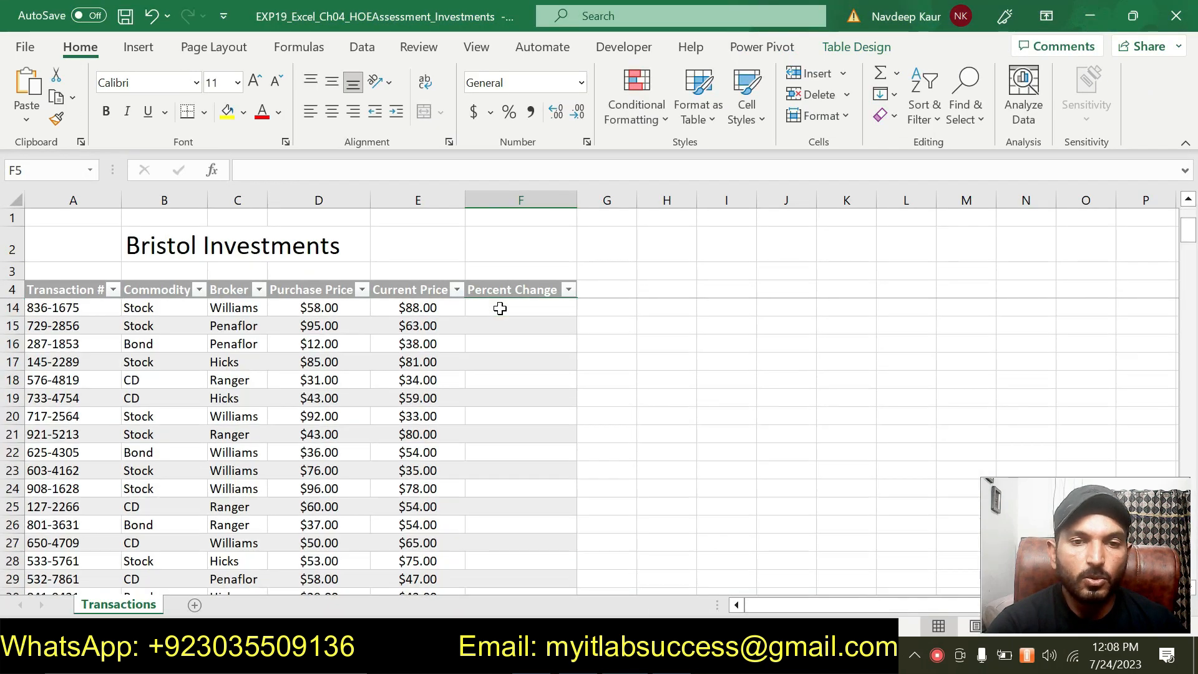
{"action": "scroll", "coordinate": [499, 308], "scroll_direction": "up", "scroll_amount": 7}
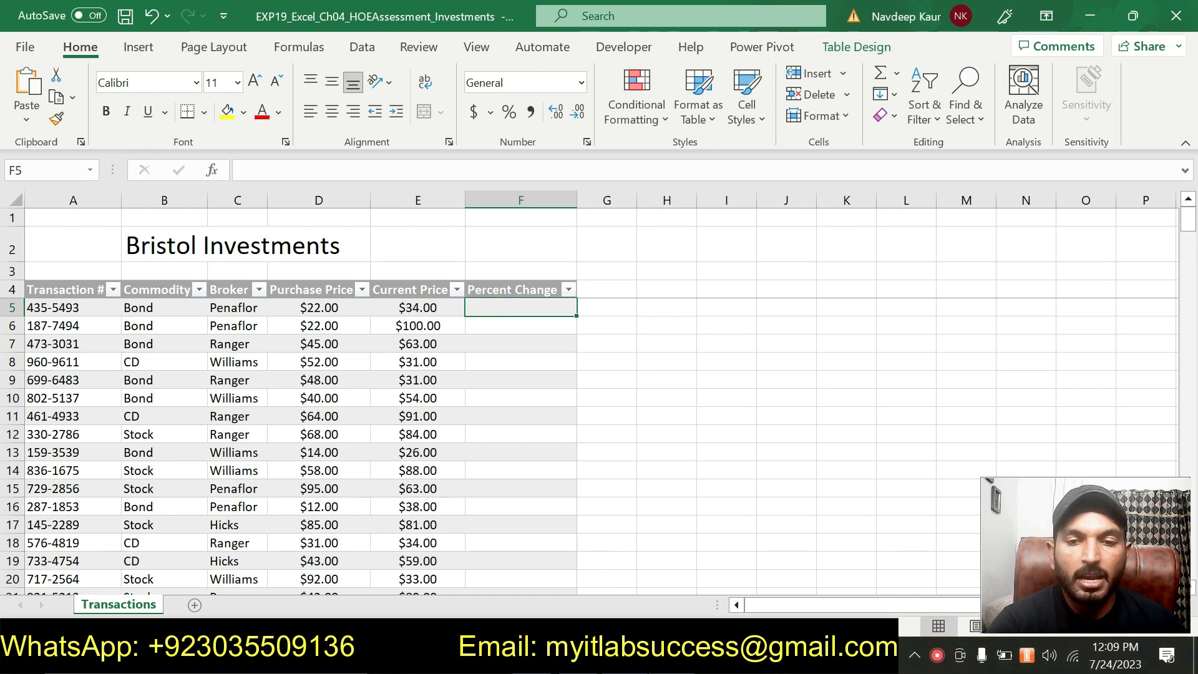
{"action": "key", "text": "alt+Tab"}
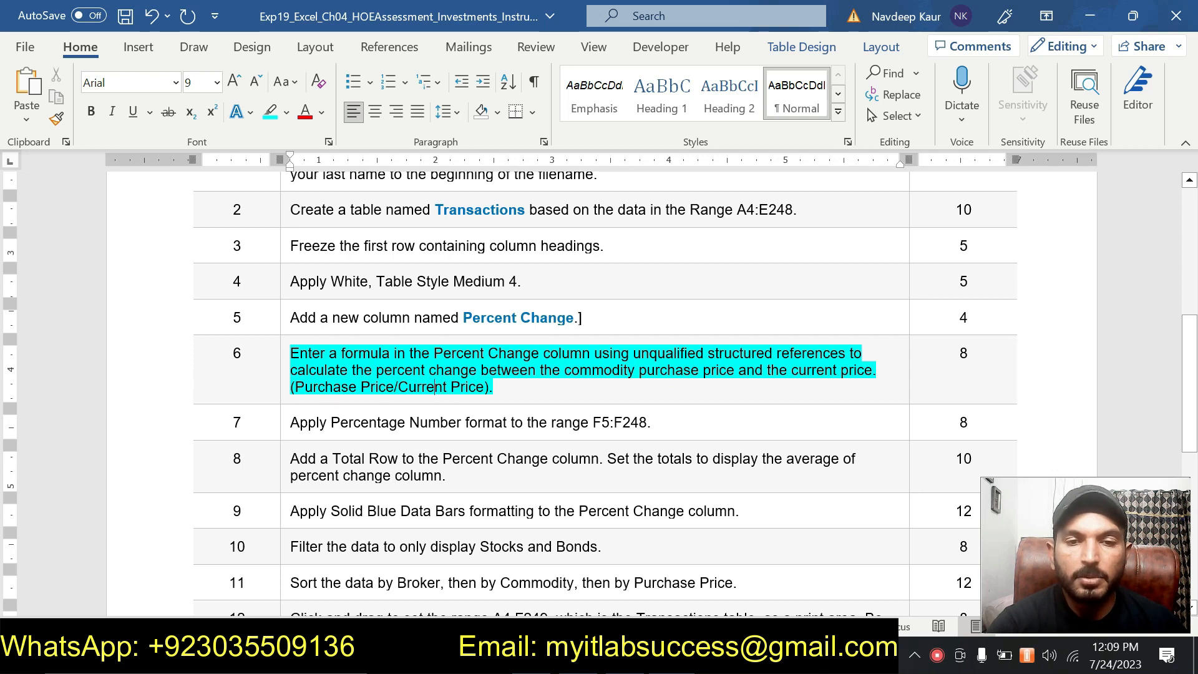
{"action": "left_click", "coordinate": [621, 655]}
{"action": "type", "text": "="}
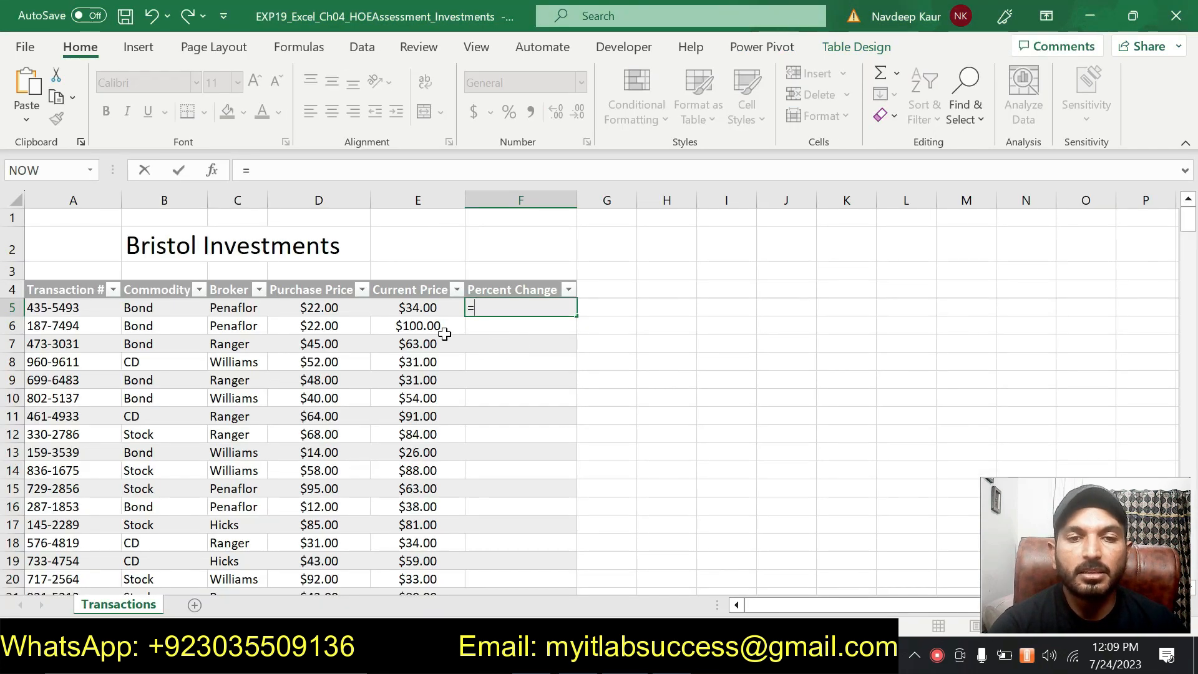
{"action": "left_click", "coordinate": [320, 308]}
{"action": "type", "text": "/"}
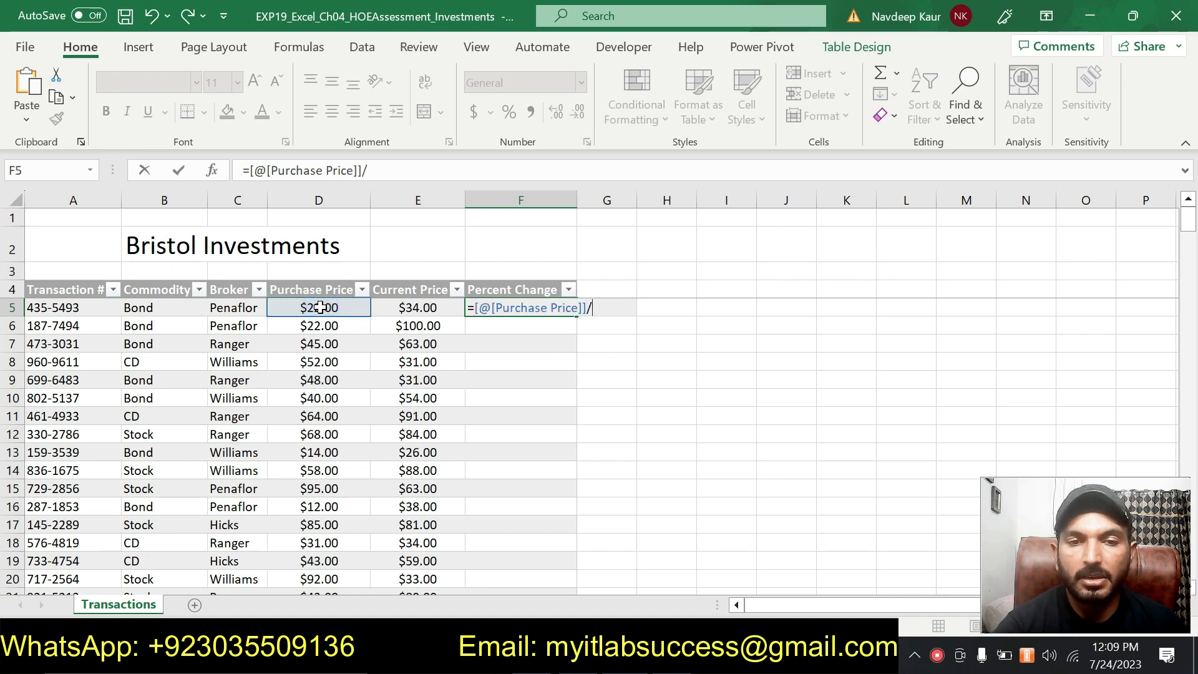
{"action": "left_click", "coordinate": [427, 305]}
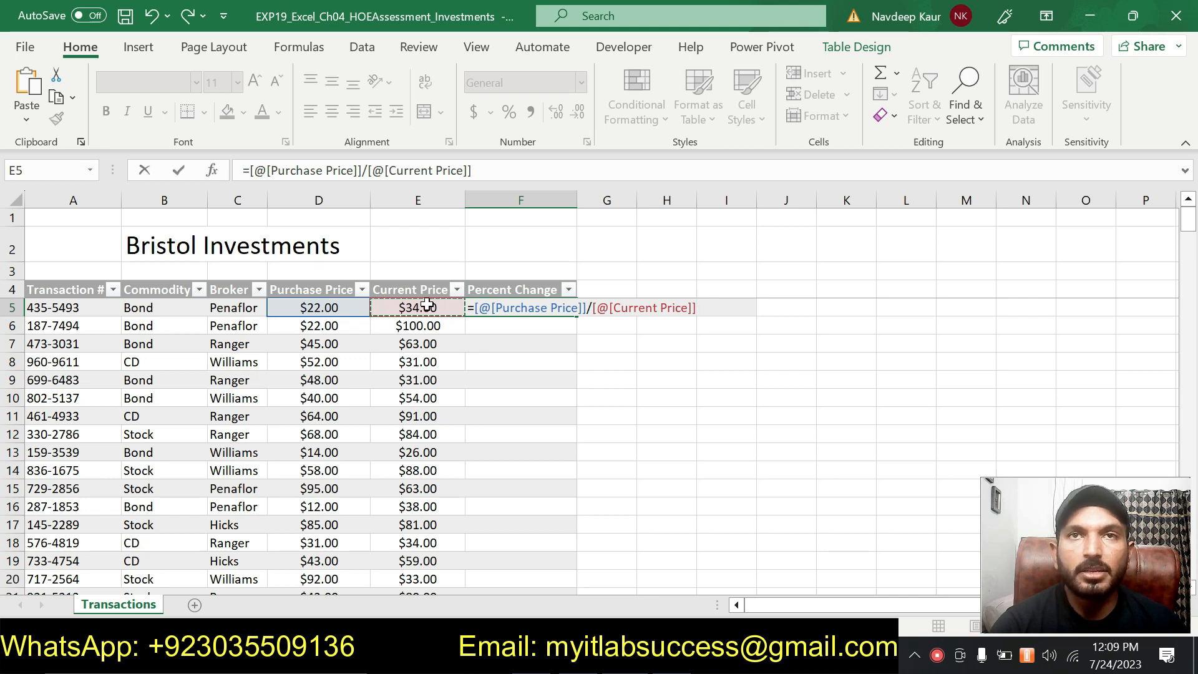
{"action": "key", "text": "Return"}
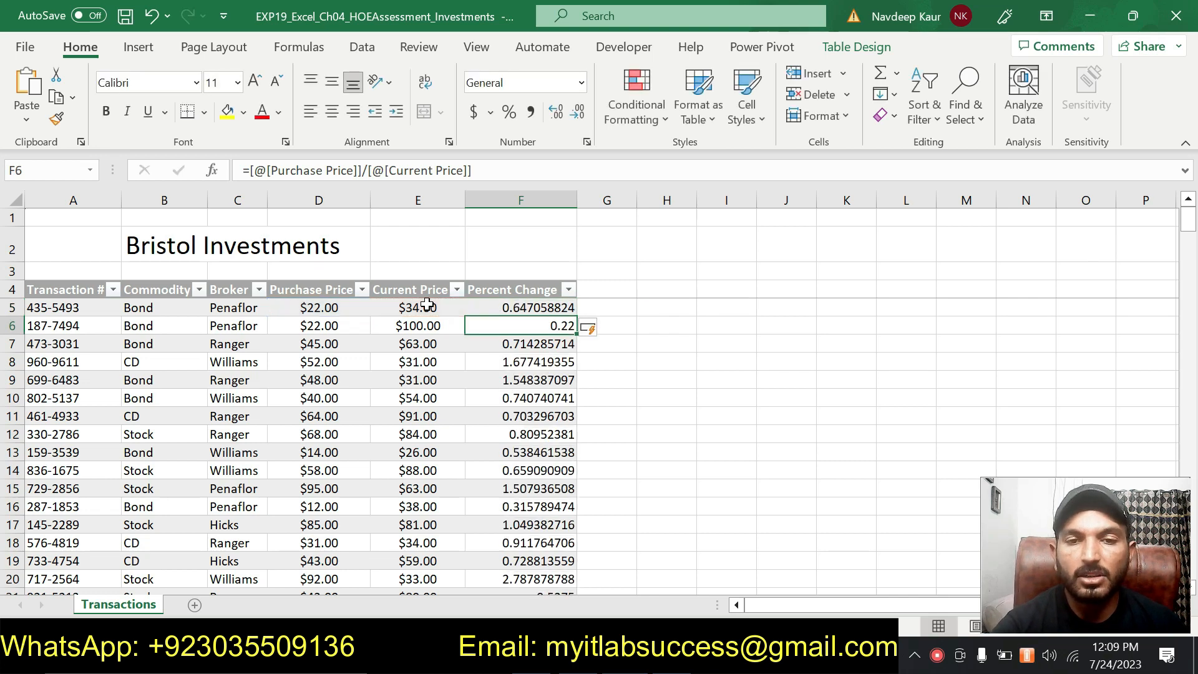
{"action": "left_click", "coordinate": [723, 380]}
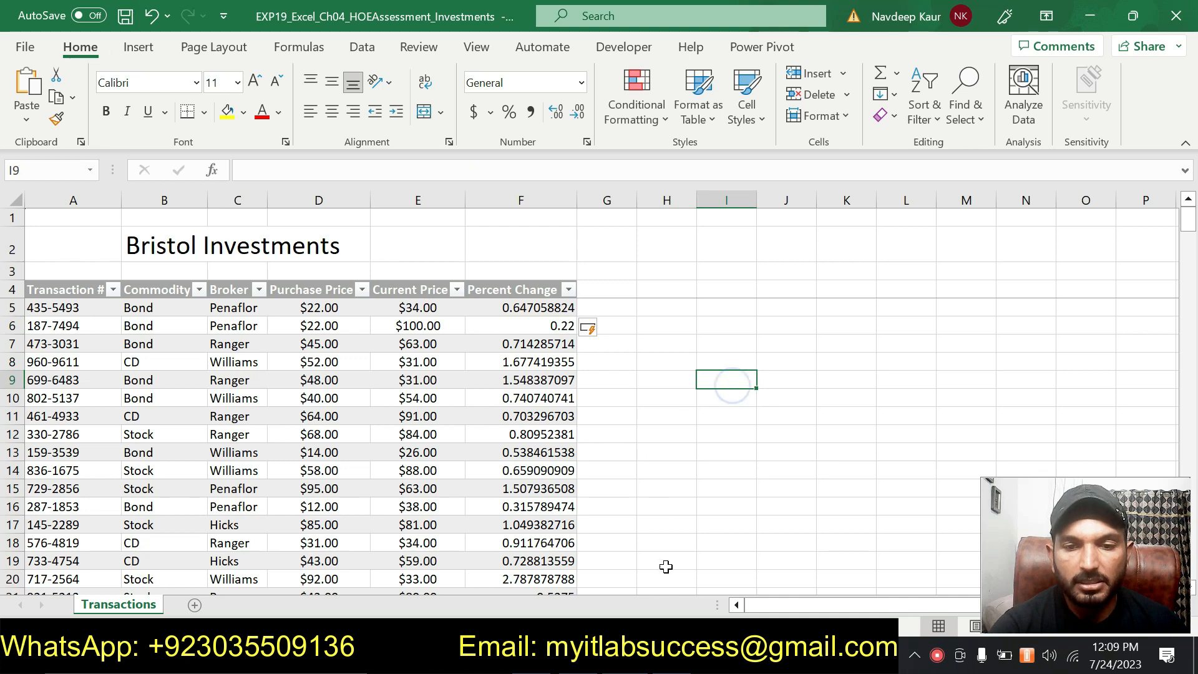
- Switch to the Word instructions, remove the highlight from the step 6 instruction and highlight the step 7 Percentage format instruction
{"action": "key", "text": "alt+Tab"}
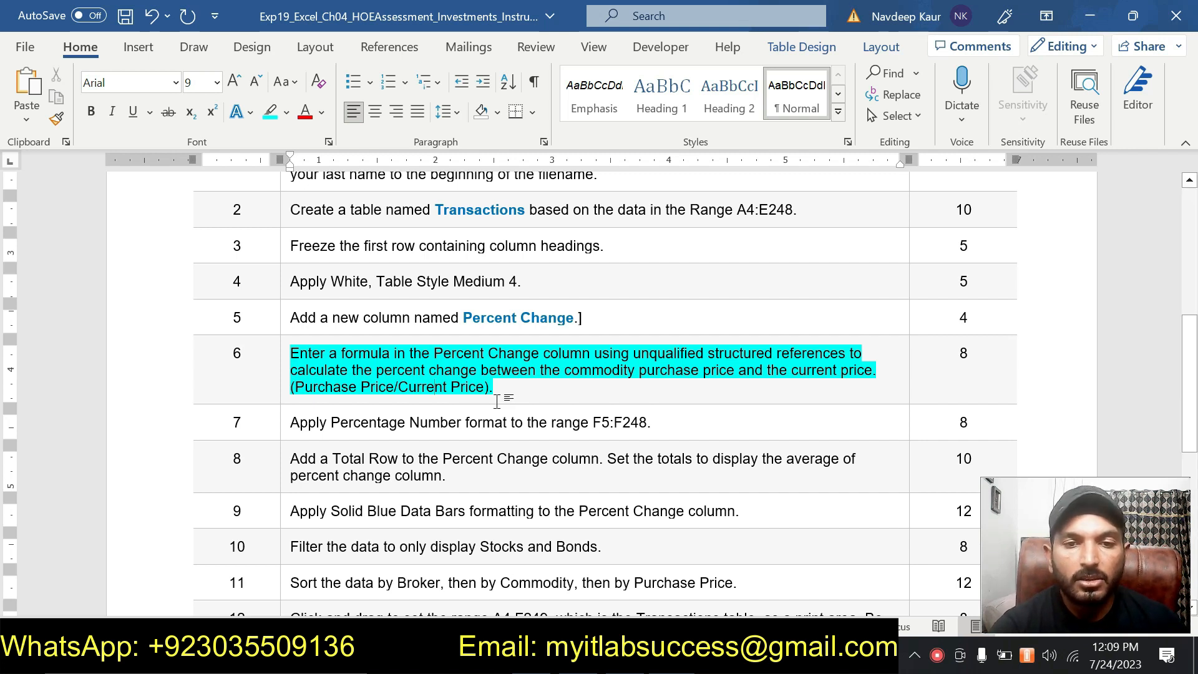
{"action": "left_click_drag", "start_coordinate": [496, 390], "coordinate": [292, 353]}
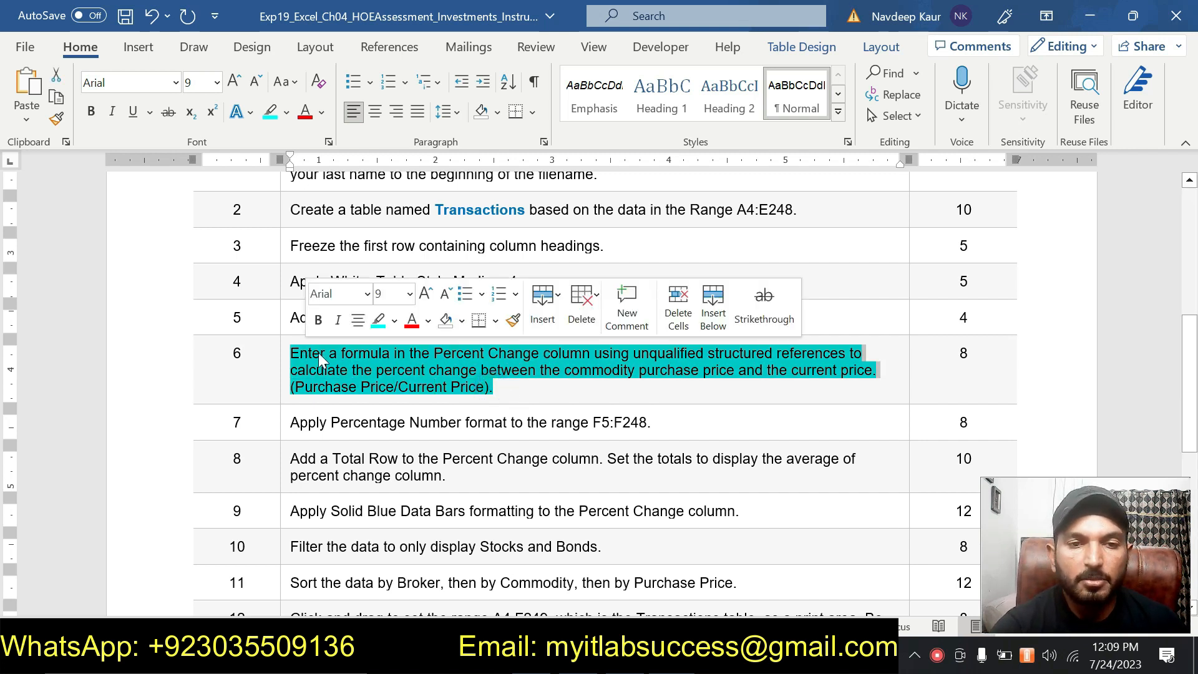
{"action": "left_click", "coordinate": [378, 320]}
{"action": "scroll", "coordinate": [378, 320], "scroll_direction": "down", "scroll_amount": 1}
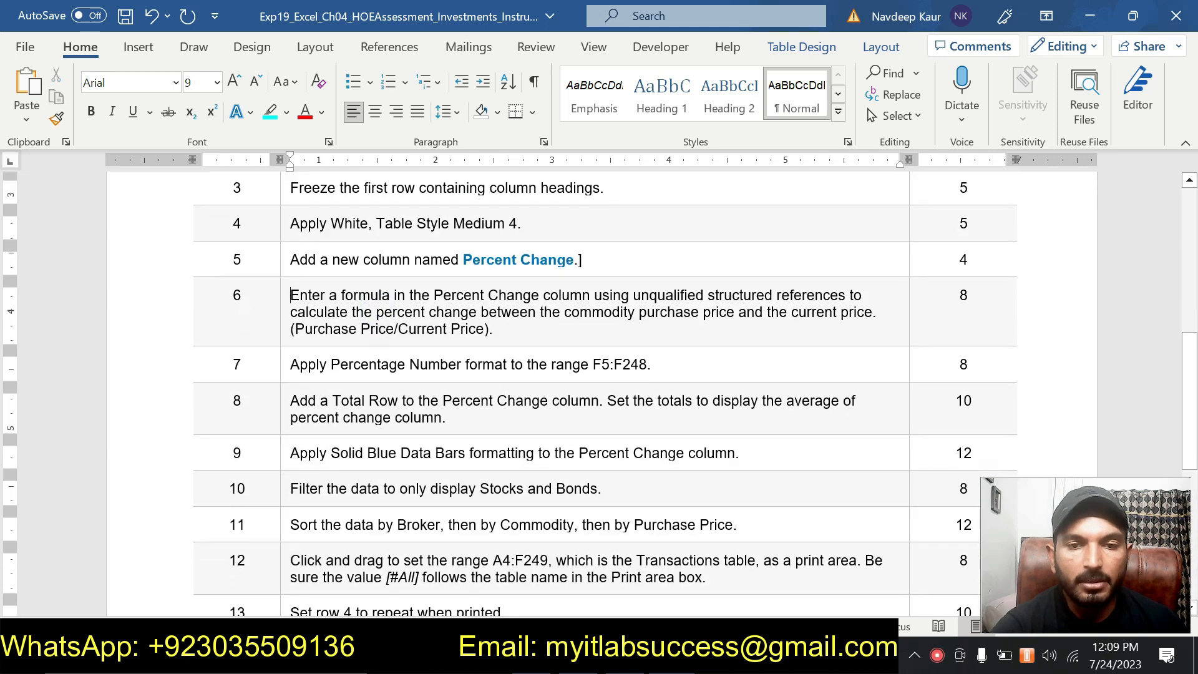
{"action": "left_click_drag", "start_coordinate": [649, 363], "coordinate": [291, 364]}
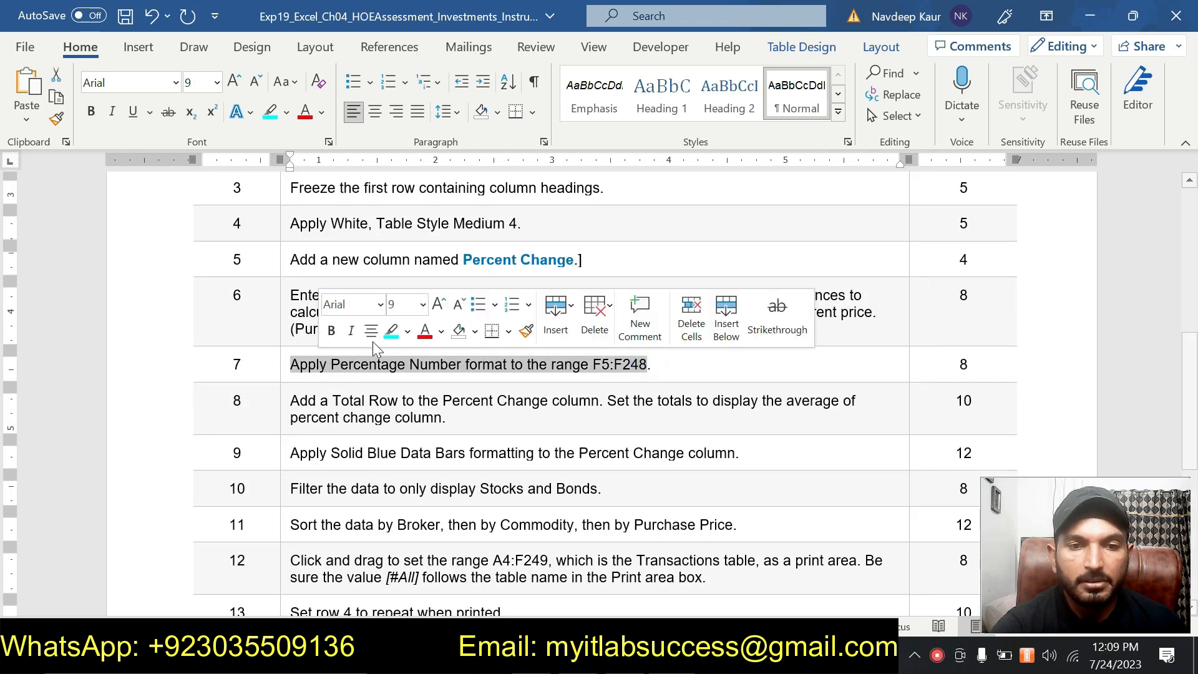
{"action": "left_click", "coordinate": [391, 330]}
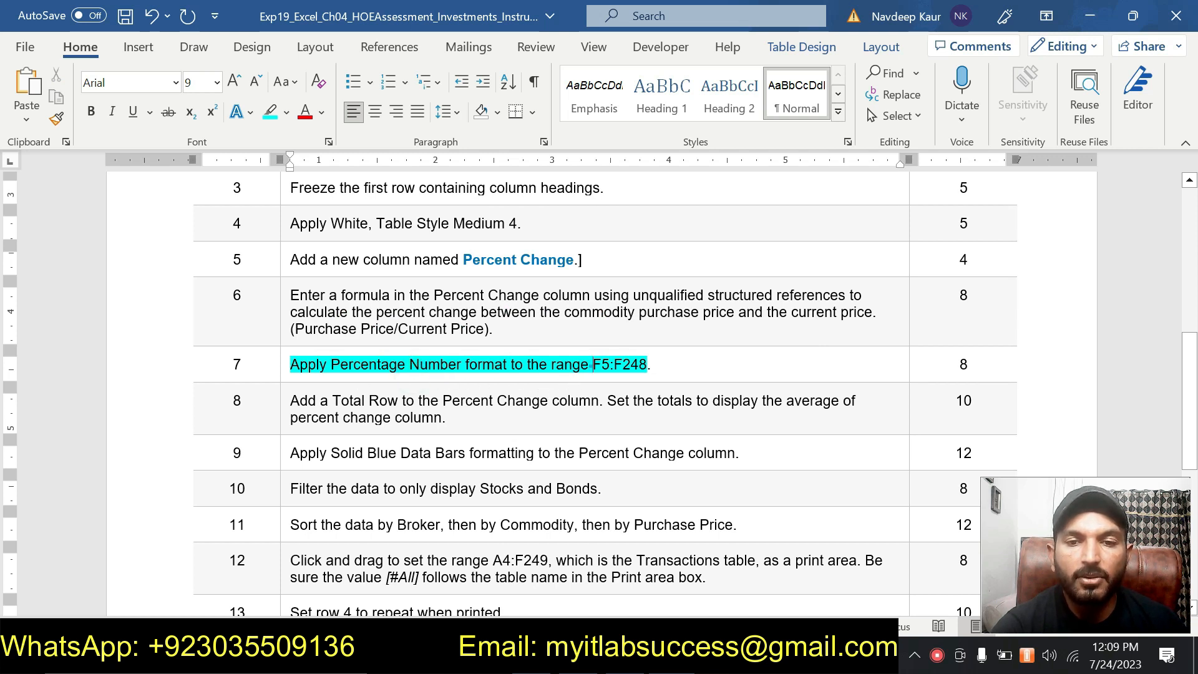
- Copy the range reference F5:F248 from the step 7 instruction, switch to Excel and use it to select that range
{"action": "left_click_drag", "start_coordinate": [593, 364], "coordinate": [648, 364]}
{"action": "scroll", "coordinate": [699, 362], "scroll_direction": "down", "scroll_amount": 3}
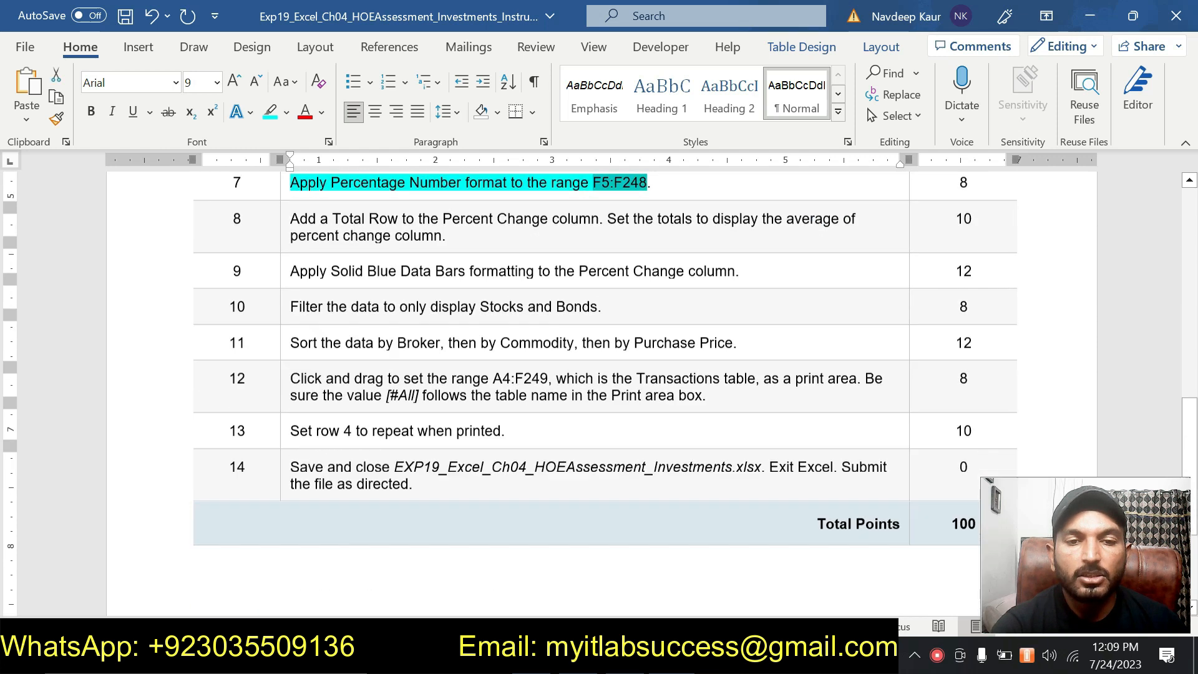
{"action": "scroll", "coordinate": [605, 393], "scroll_direction": "up", "scroll_amount": 4}
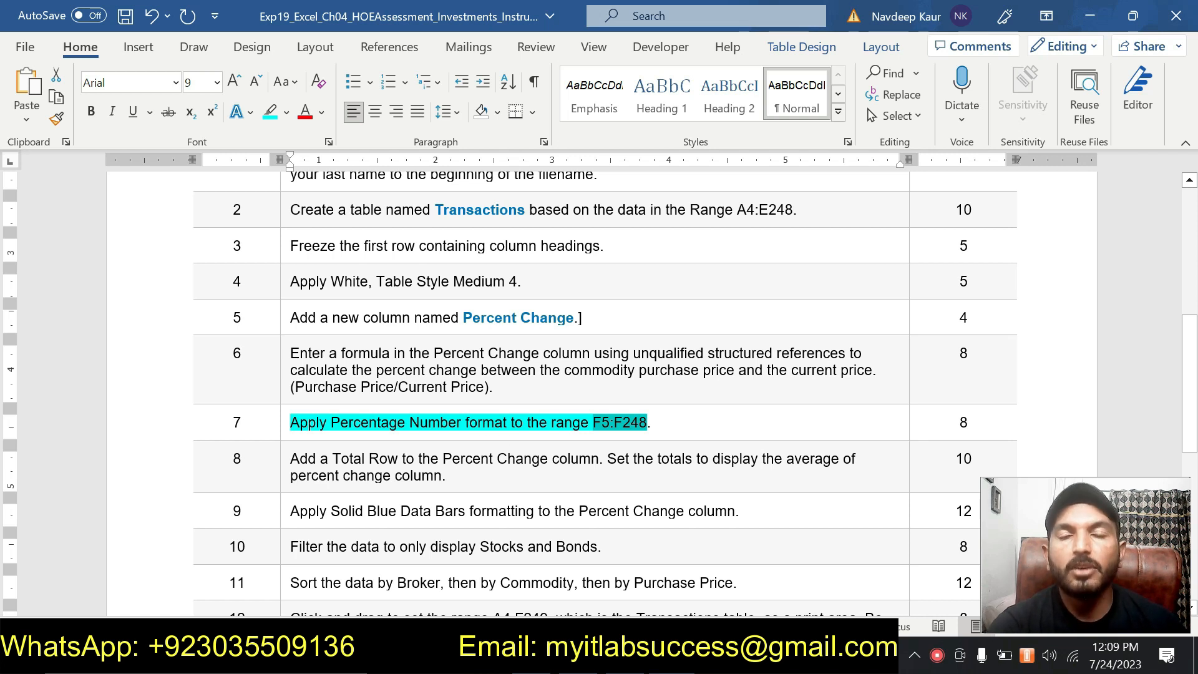
{"action": "left_click", "coordinate": [601, 427]}
{"action": "double_click", "coordinate": [599, 424]}
{"action": "key", "text": "ctrl+c"}
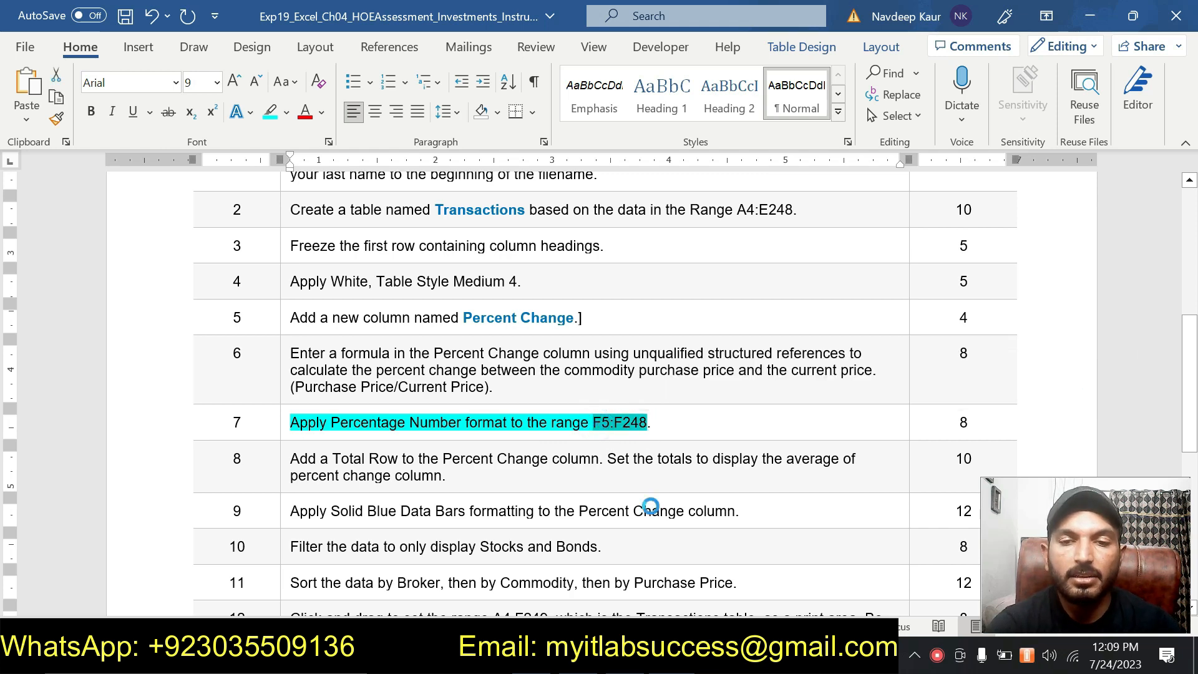
{"action": "left_click", "coordinate": [646, 658]}
{"action": "left_click", "coordinate": [47, 170]}
{"action": "key", "text": "ctrl+v"}
{"action": "key", "text": "Return"}
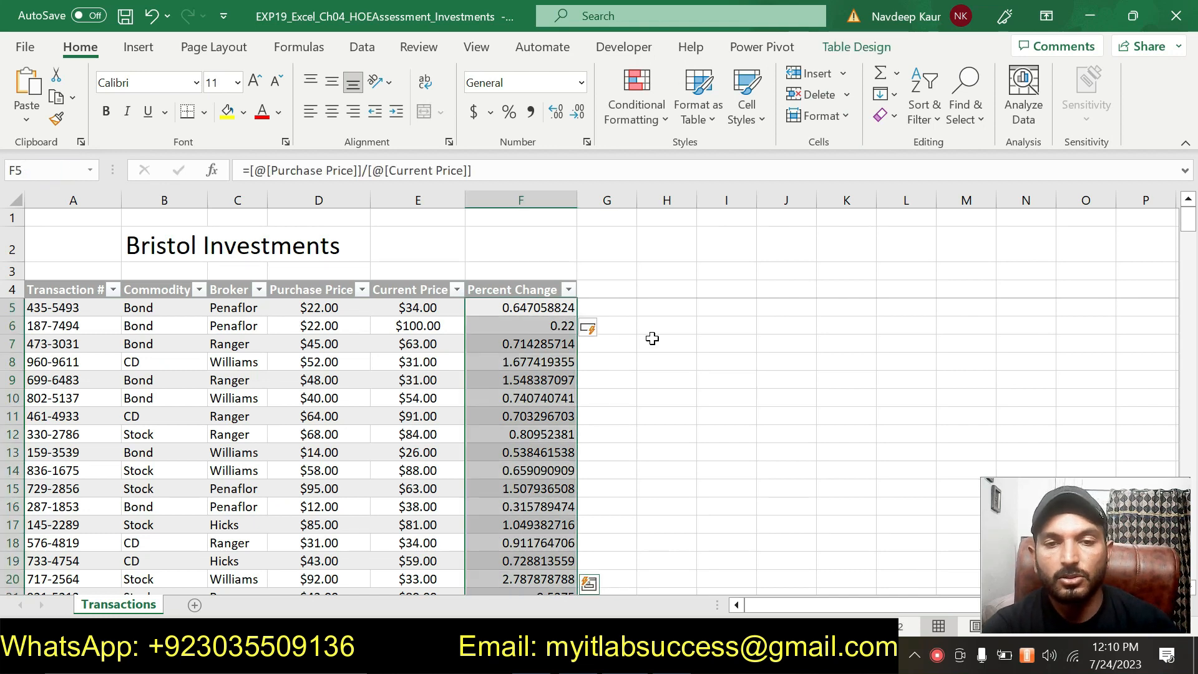
{"action": "scroll", "coordinate": [654, 346], "scroll_direction": "down", "scroll_amount": 5}
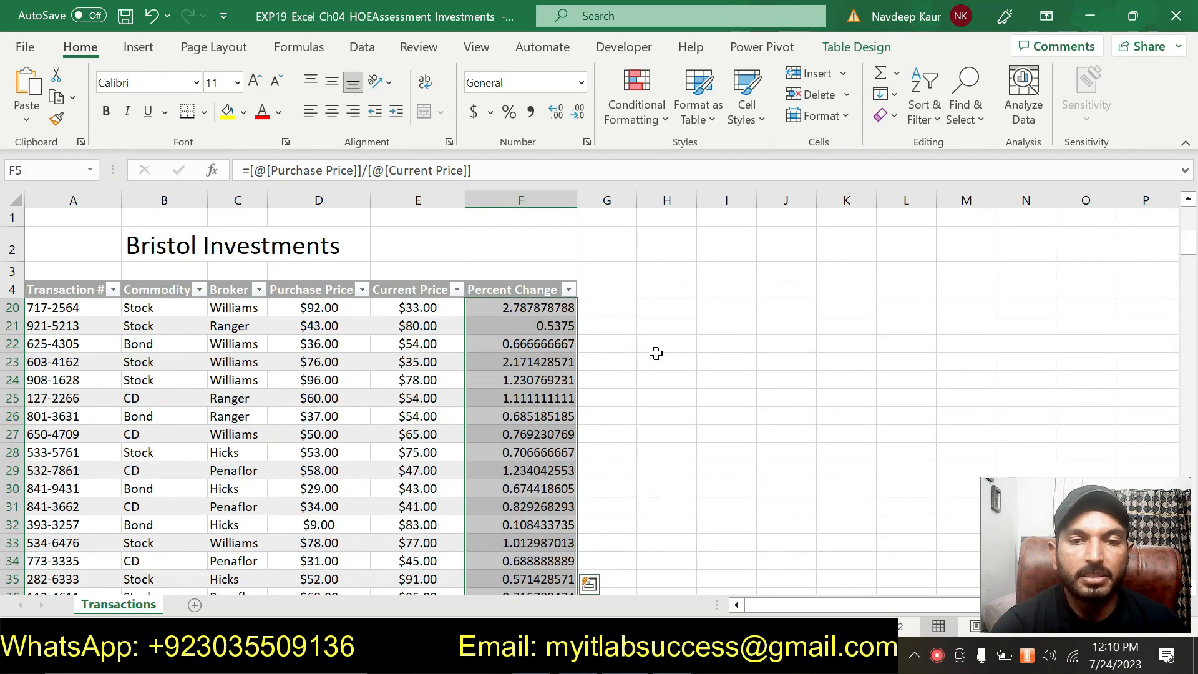
{"action": "scroll", "coordinate": [656, 353], "scroll_direction": "down", "scroll_amount": 19}
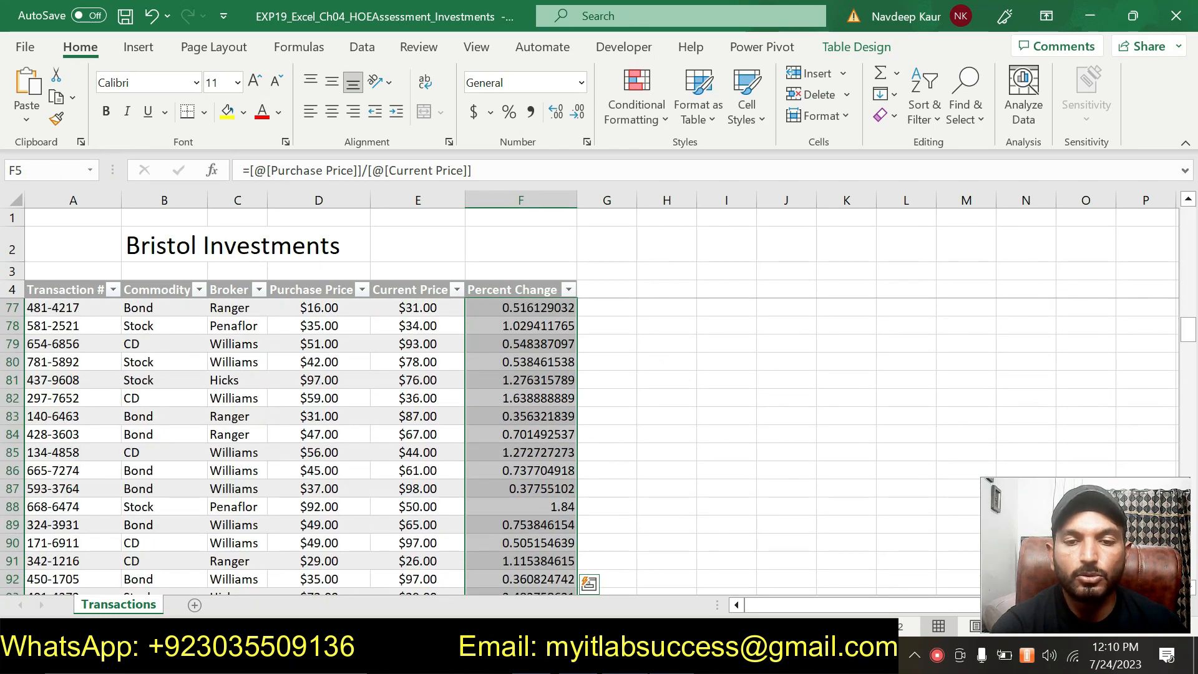
- Apply the Percentage number format with 2 decimal places to F5:F248 and check it down to the last table row
{"action": "key", "text": "alt+Tab"}
{"action": "key", "text": "alt+Tab"}
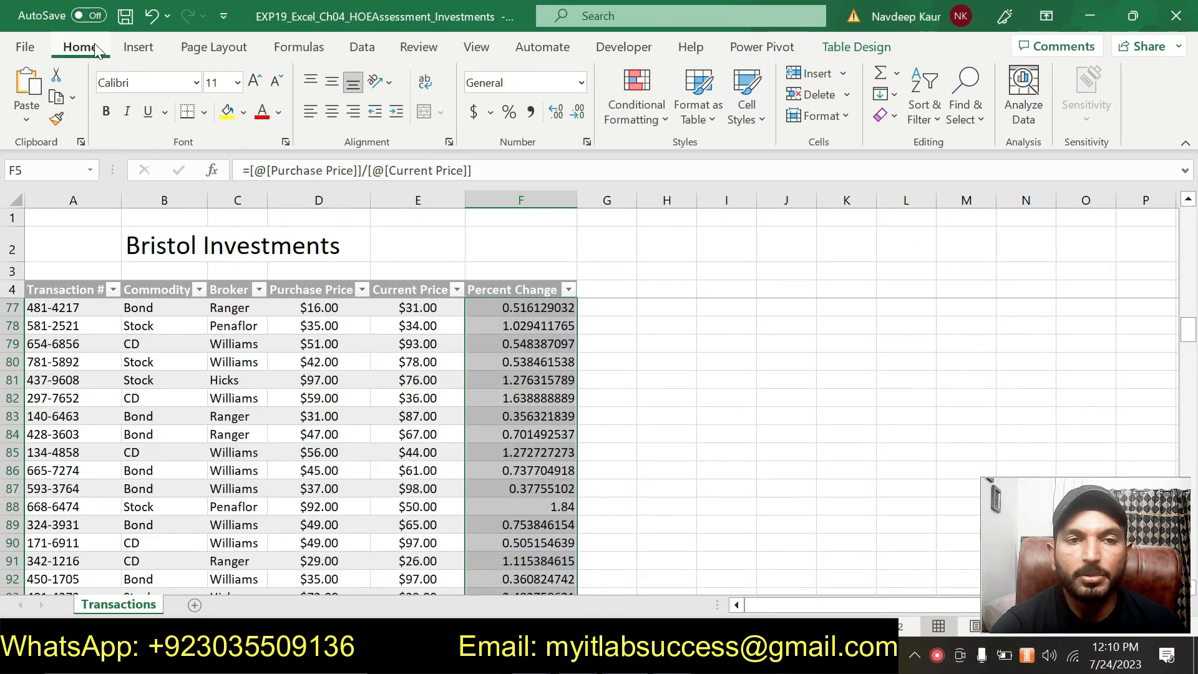
{"action": "left_click", "coordinate": [586, 143]}
{"action": "left_click", "coordinate": [311, 168]}
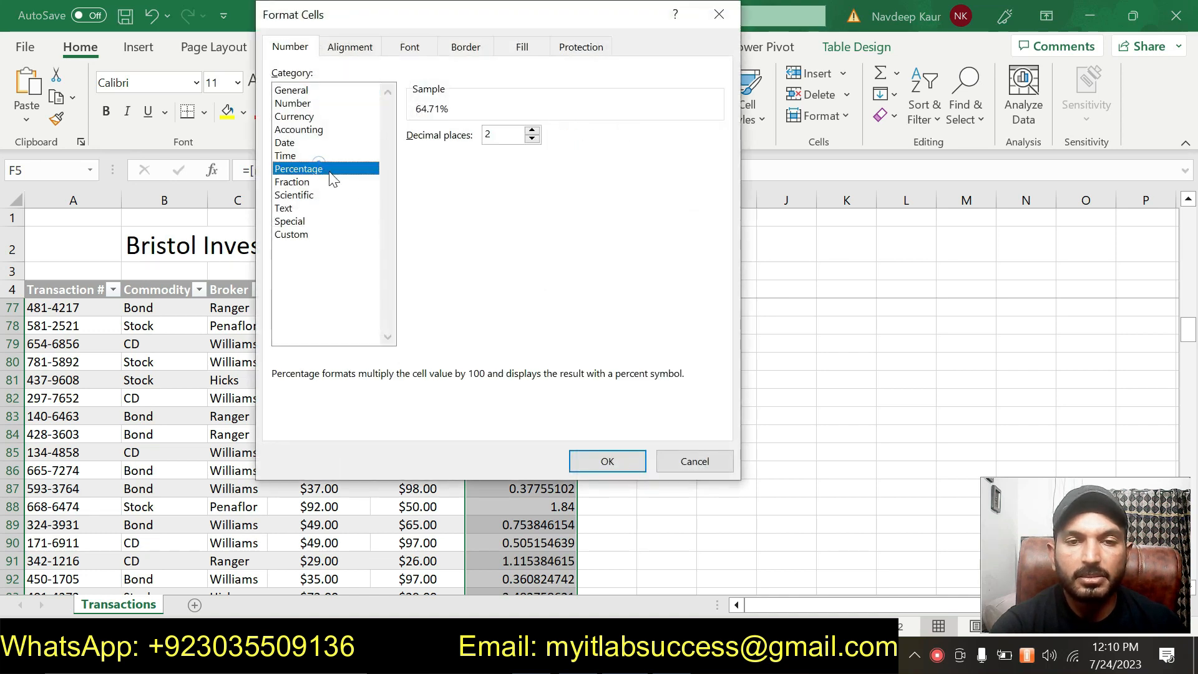
{"action": "left_click", "coordinate": [607, 462]}
{"action": "scroll", "coordinate": [622, 375], "scroll_direction": "down", "scroll_amount": 16}
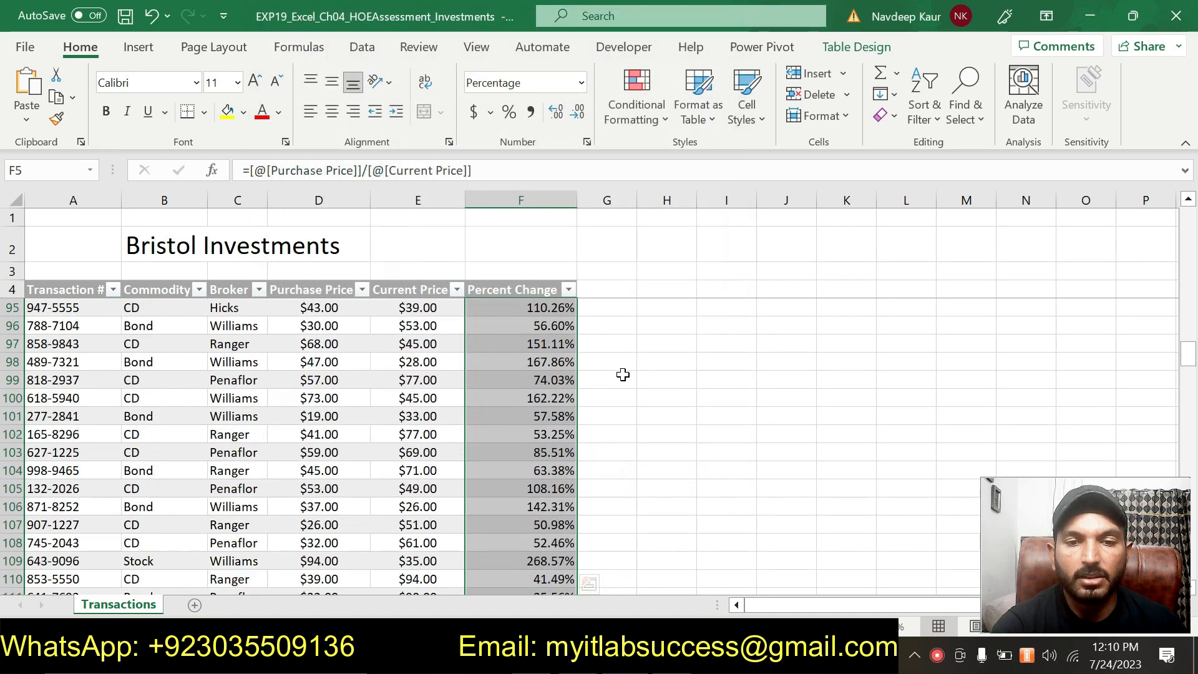
{"action": "scroll", "coordinate": [623, 374], "scroll_direction": "down", "scroll_amount": 16}
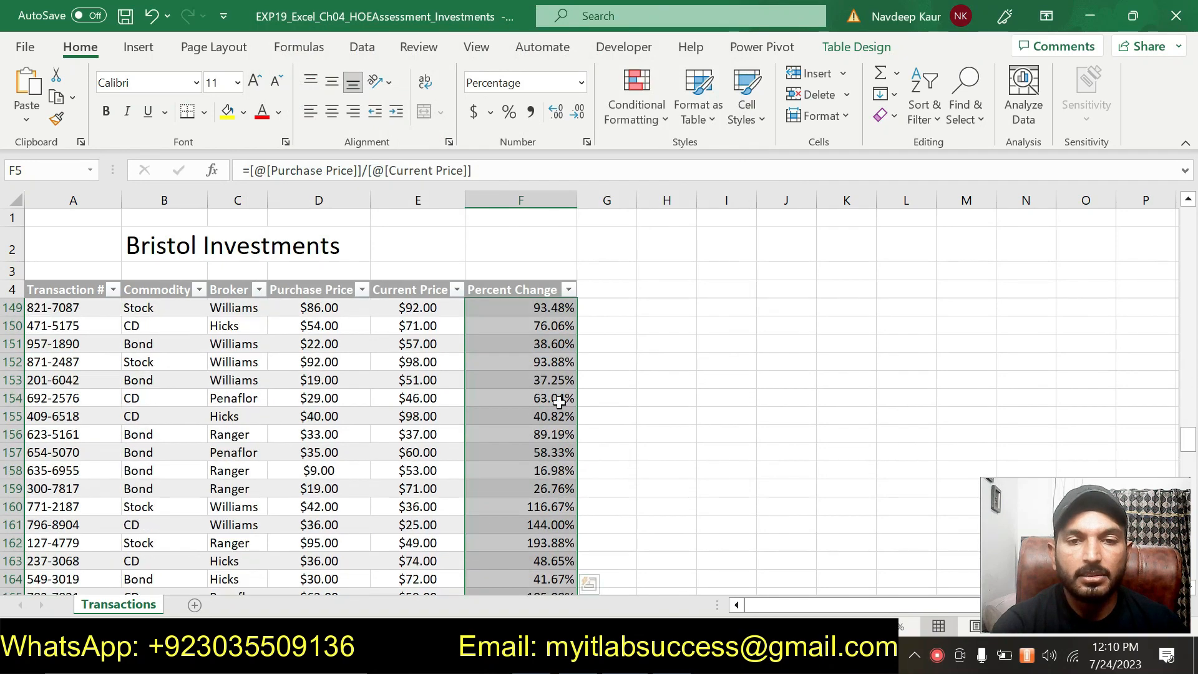
{"action": "scroll", "coordinate": [554, 406], "scroll_direction": "down", "scroll_amount": 20}
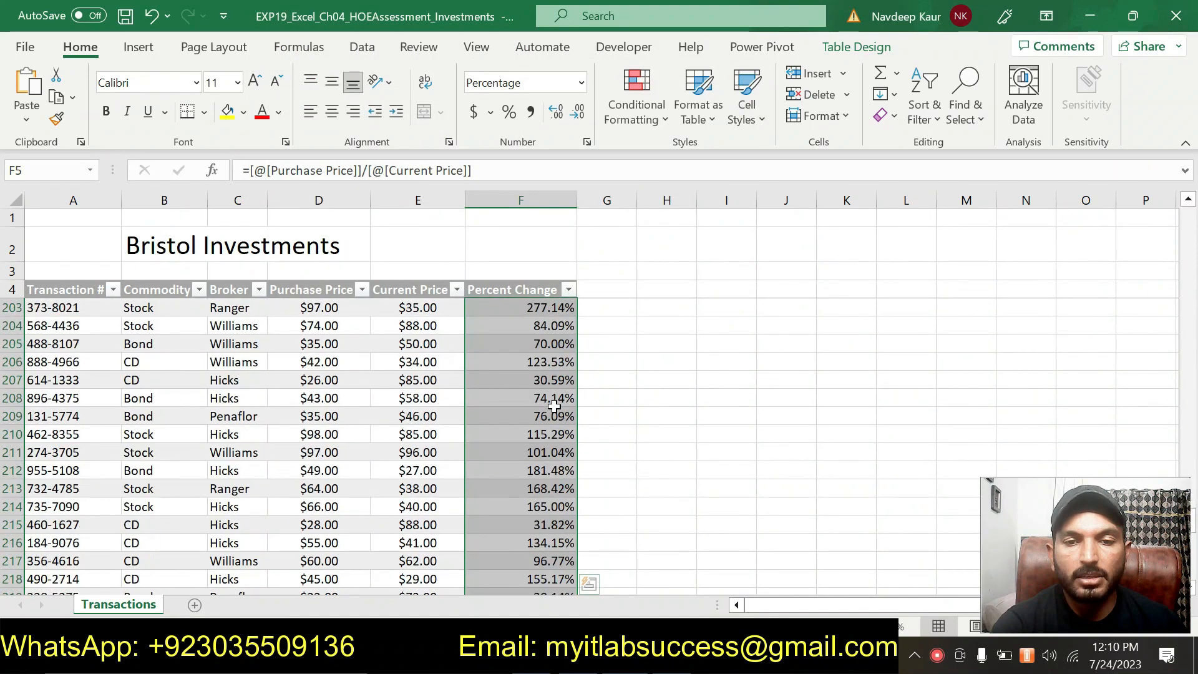
{"action": "scroll", "coordinate": [554, 407], "scroll_direction": "down", "scroll_amount": 2}
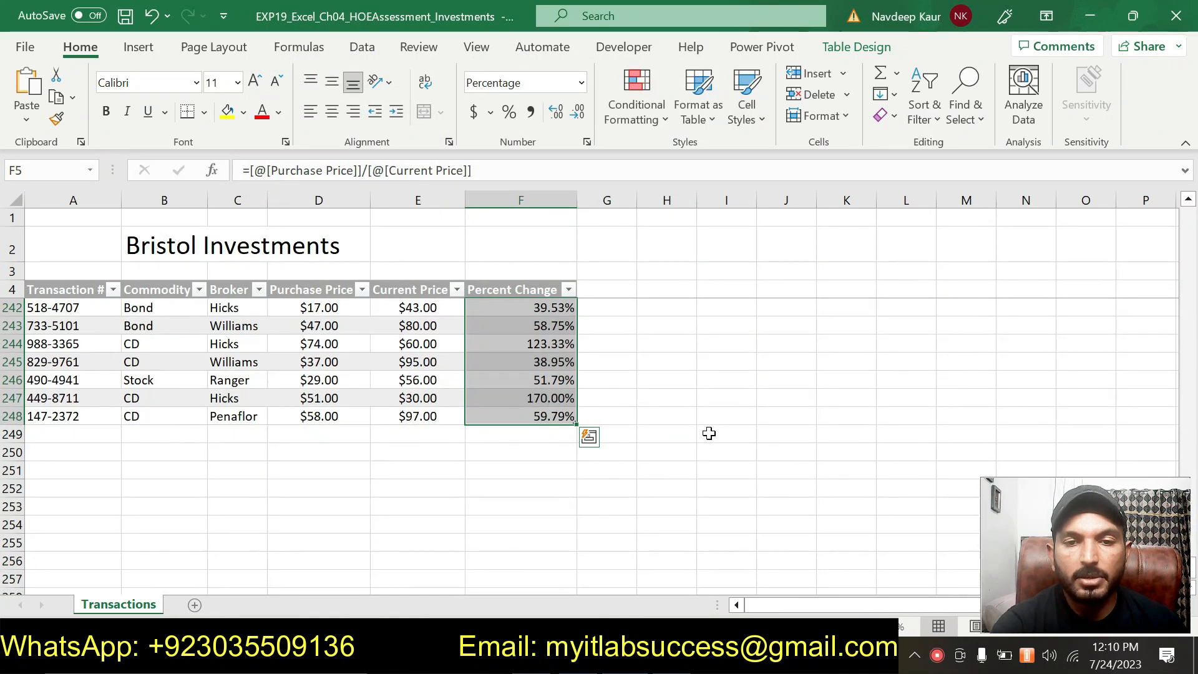
- Switch to the Word instructions, remove the highlight from the step 7 instruction and highlight the step 8 Total Row instruction
{"action": "left_click", "coordinate": [681, 656]}
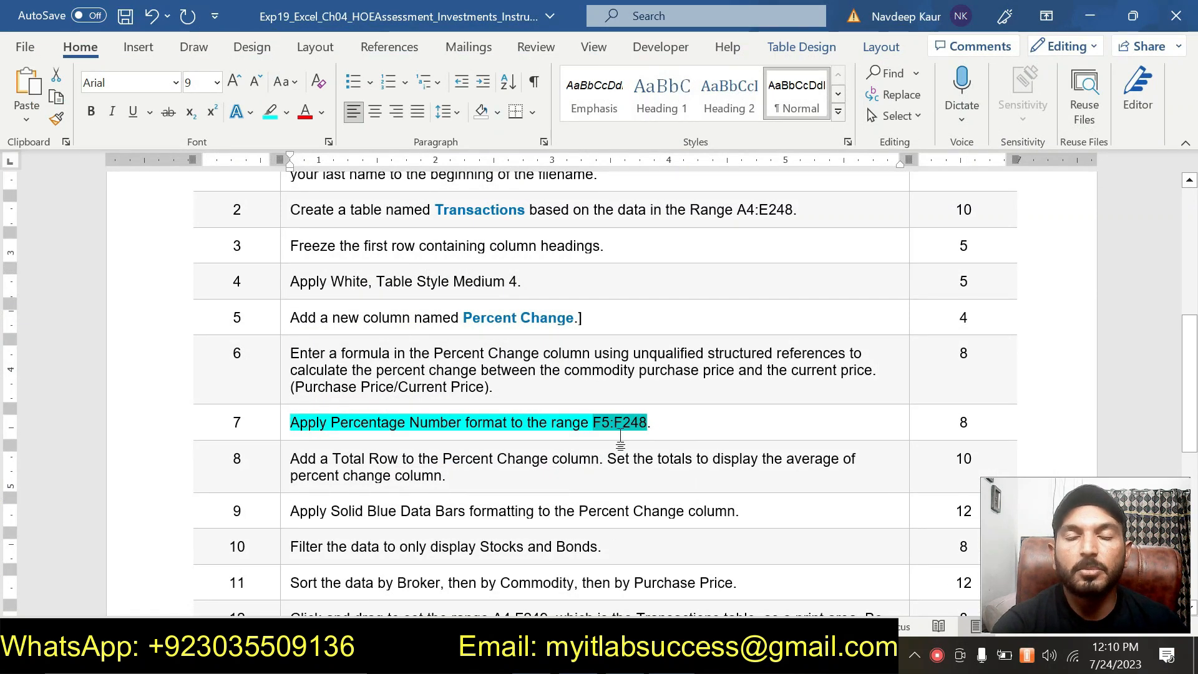
{"action": "left_click_drag", "start_coordinate": [292, 423], "coordinate": [662, 425]}
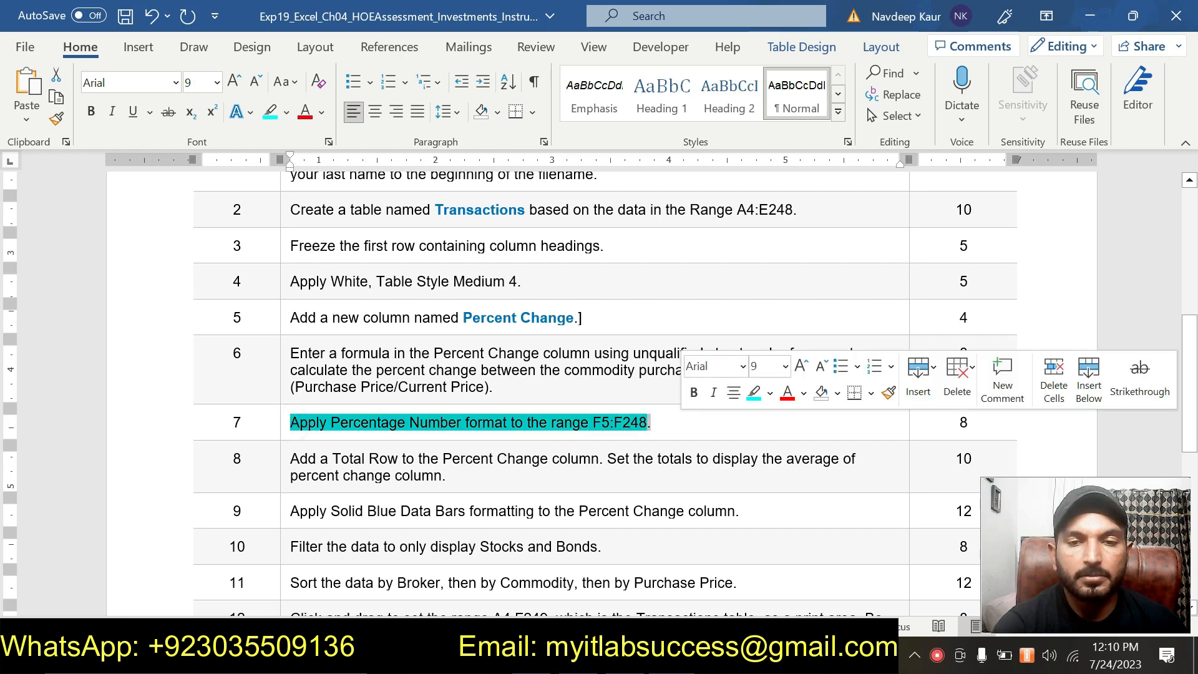
{"action": "left_click", "coordinate": [754, 391]}
{"action": "scroll", "coordinate": [663, 379], "scroll_direction": "down", "scroll_amount": 1}
{"action": "left_click_drag", "start_coordinate": [652, 367], "coordinate": [292, 367]}
{"action": "left_click", "coordinate": [378, 333]}
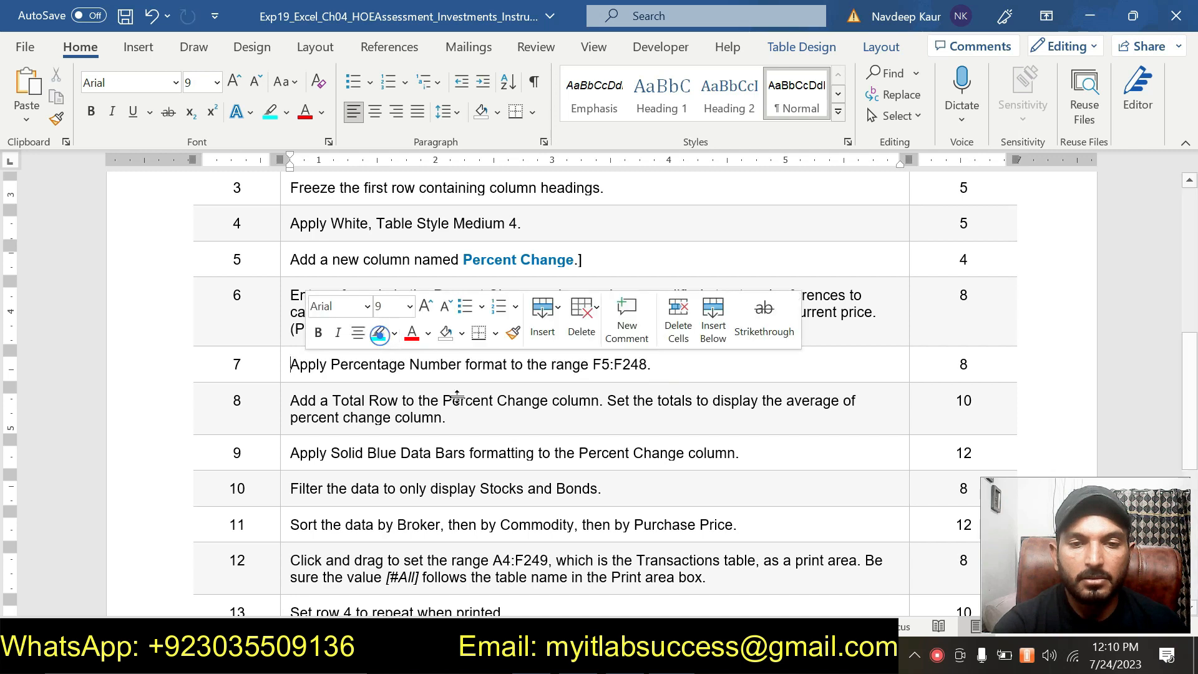
{"action": "scroll", "coordinate": [455, 396], "scroll_direction": "down", "scroll_amount": 1}
{"action": "left_click_drag", "start_coordinate": [464, 353], "coordinate": [312, 344]}
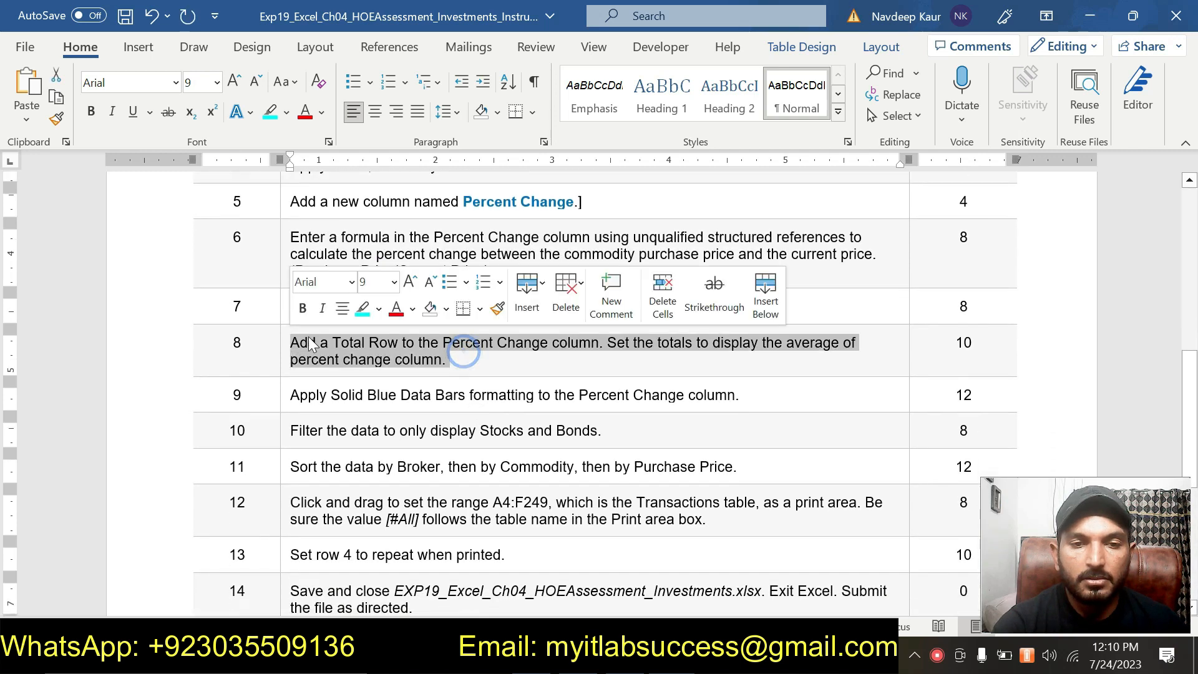
{"action": "left_click", "coordinate": [364, 313]}
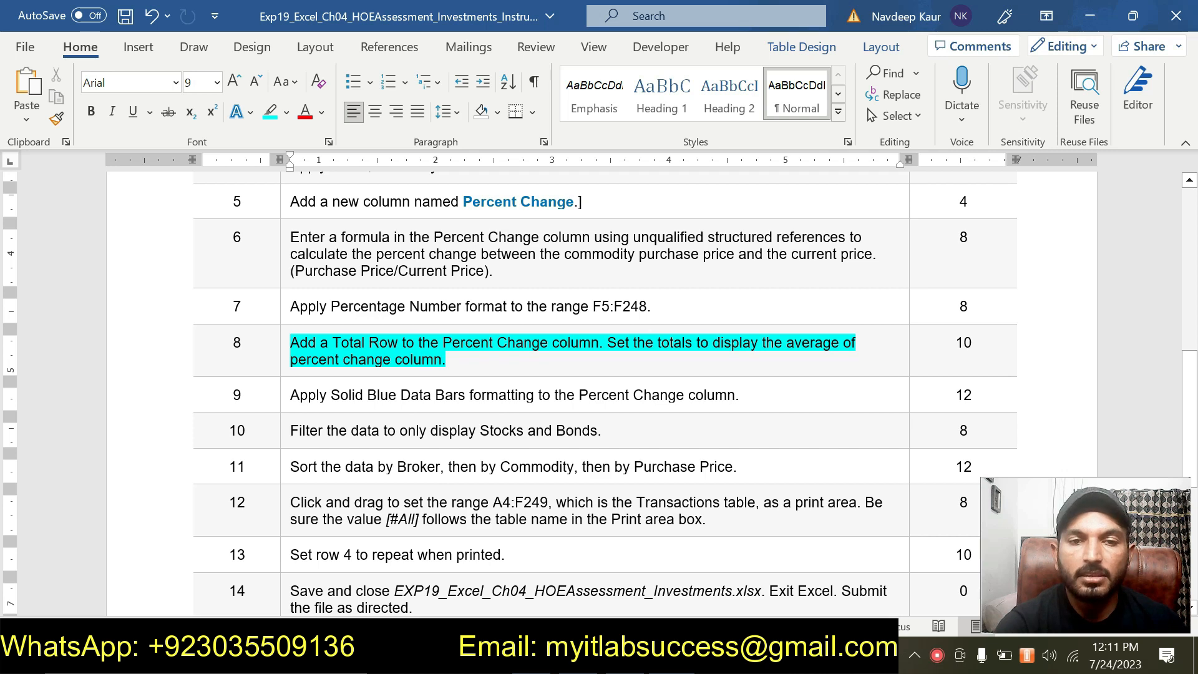
- Switch to Excel, add a Total Row to the Transactions table and set the Percent Change total to Average
{"action": "key", "text": "alt+Tab"}
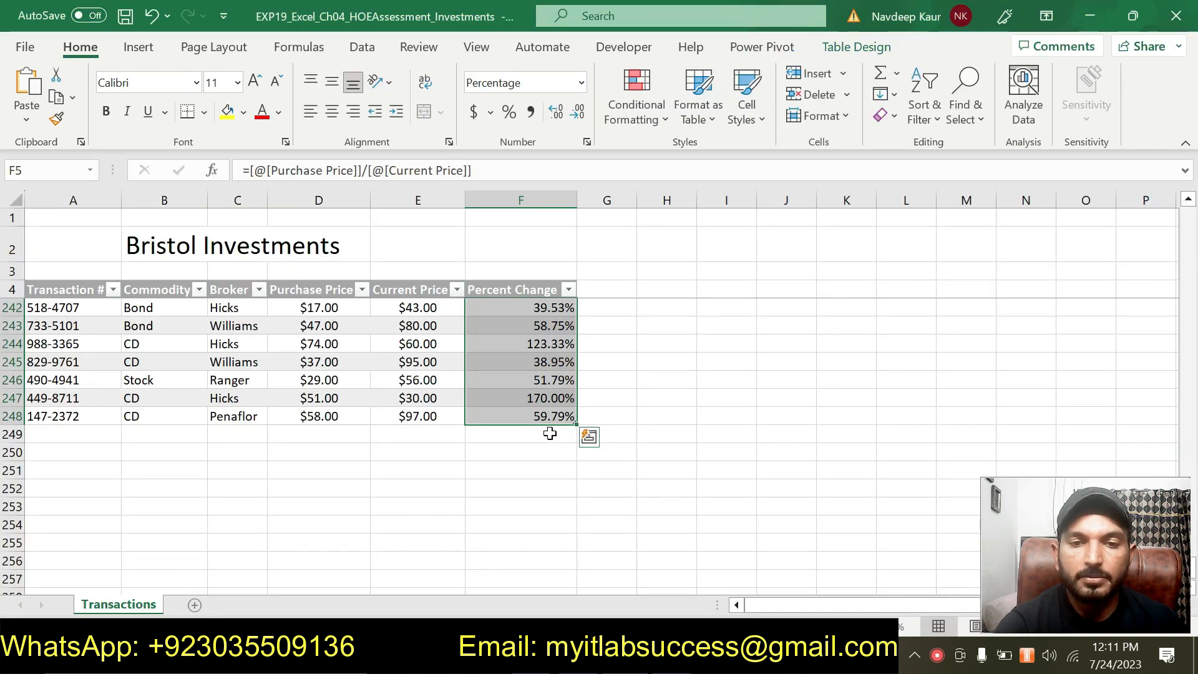
{"action": "left_click", "coordinate": [856, 47]}
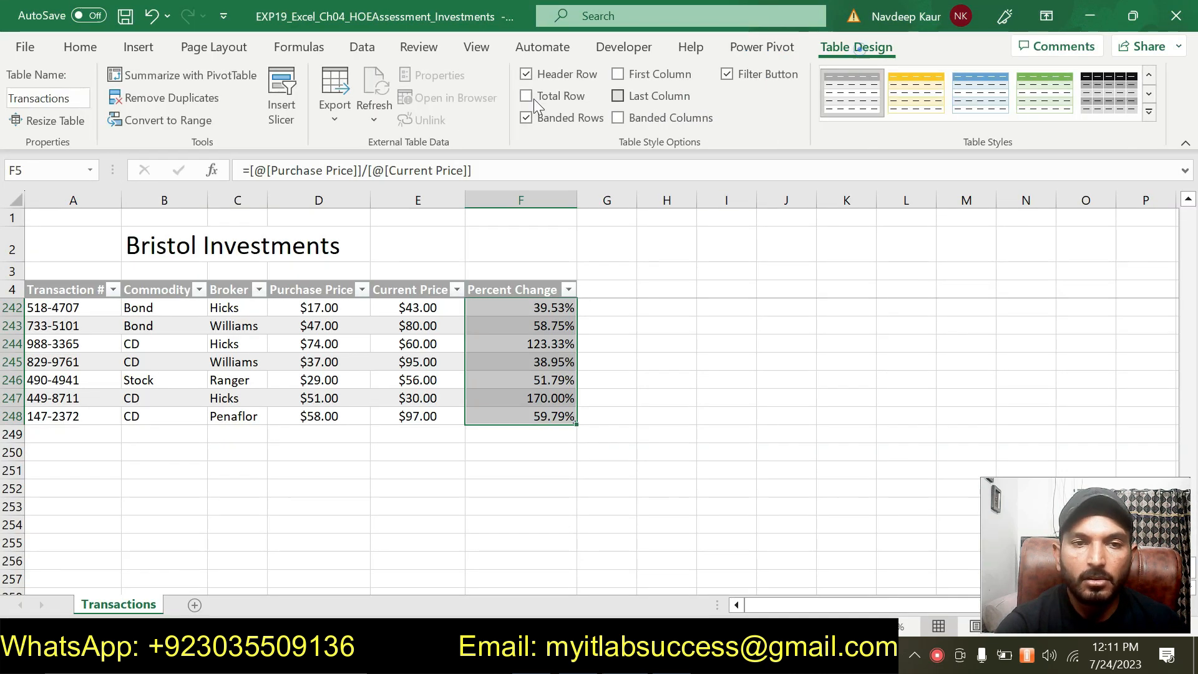
{"action": "left_click", "coordinate": [527, 97]}
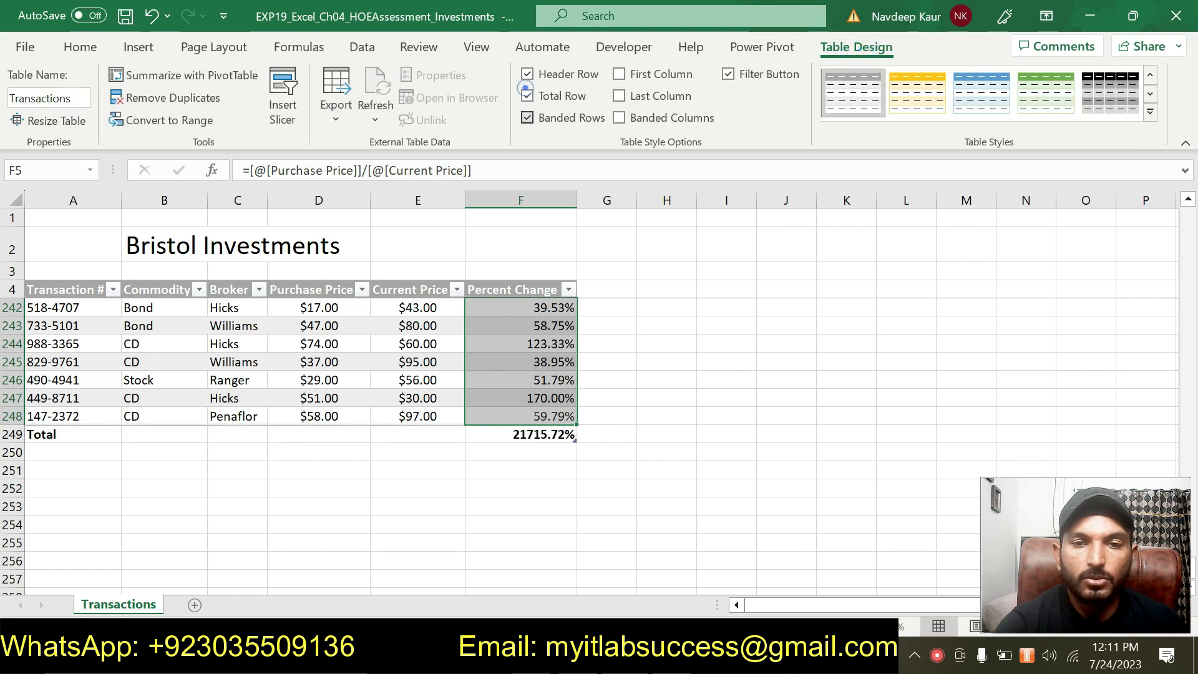
{"action": "left_click", "coordinate": [562, 436]}
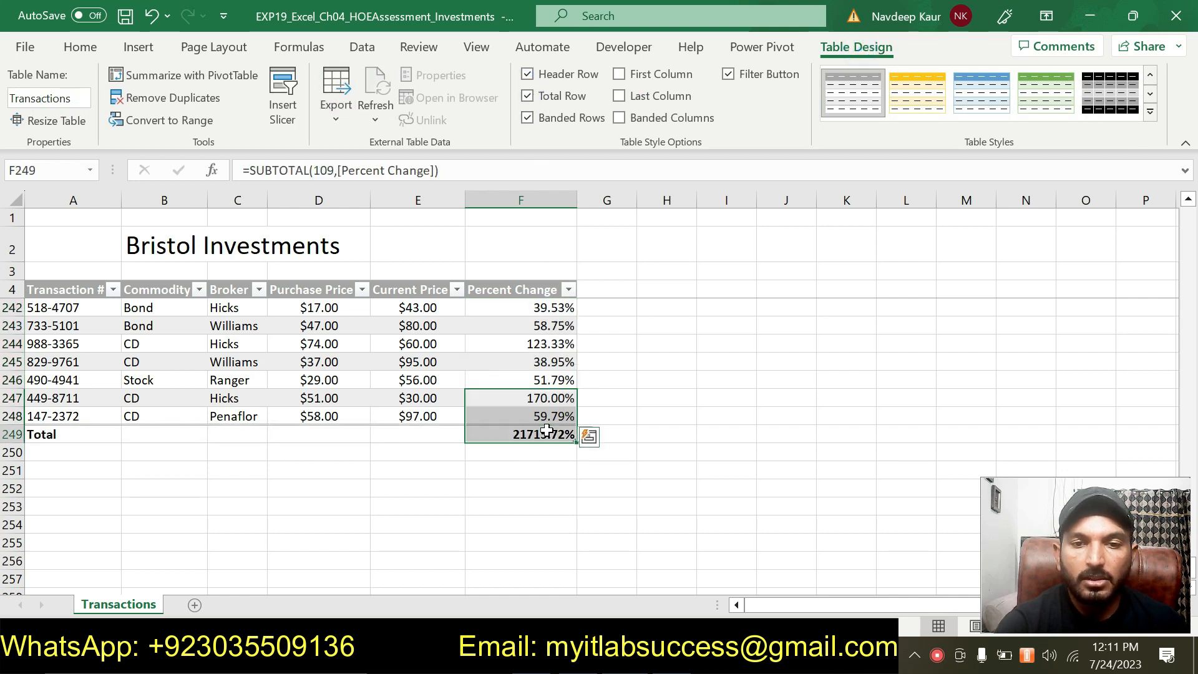
{"action": "left_click", "coordinate": [583, 434]}
{"action": "left_click", "coordinate": [513, 465]}
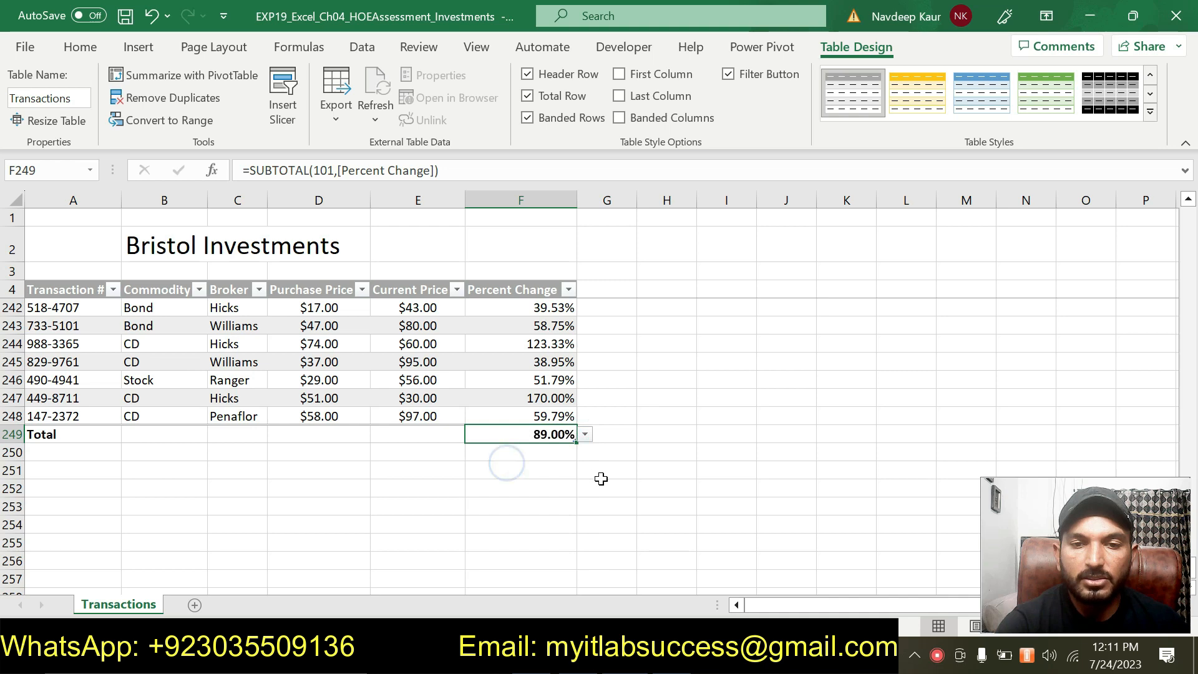
- Switch to the Word instructions, remove the highlight from the step 8 instruction and highlight the step 9 Data Bars instruction
{"action": "key", "text": "alt+Tab"}
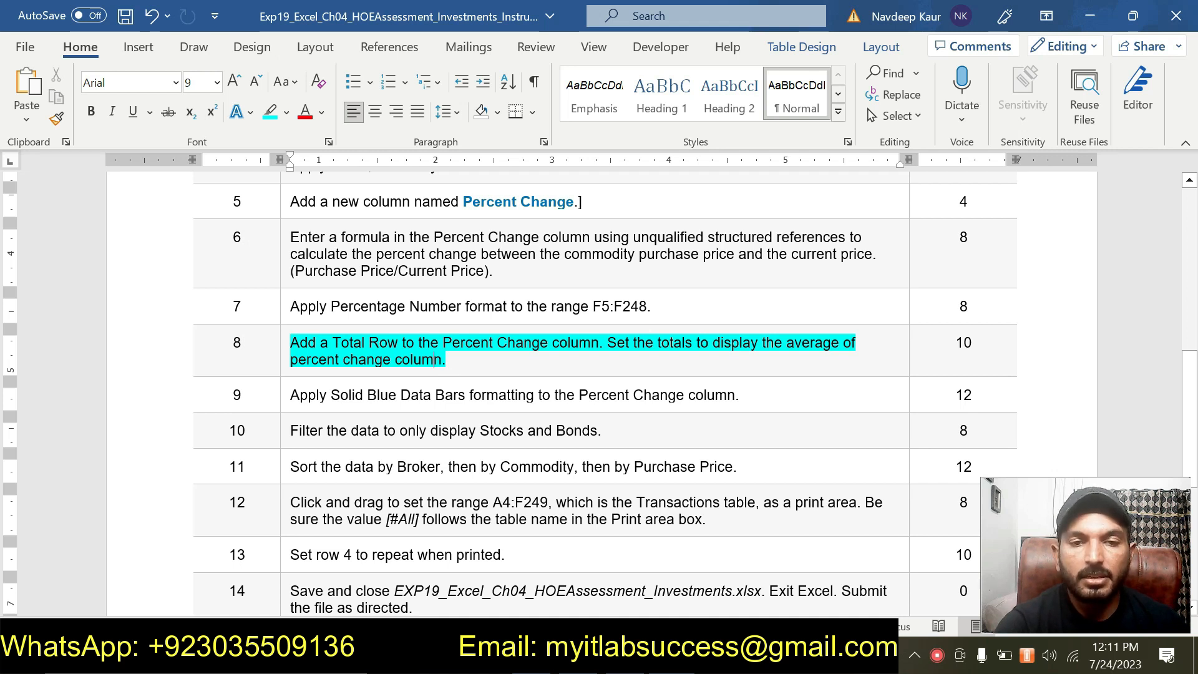
{"action": "triple_click", "coordinate": [467, 361]}
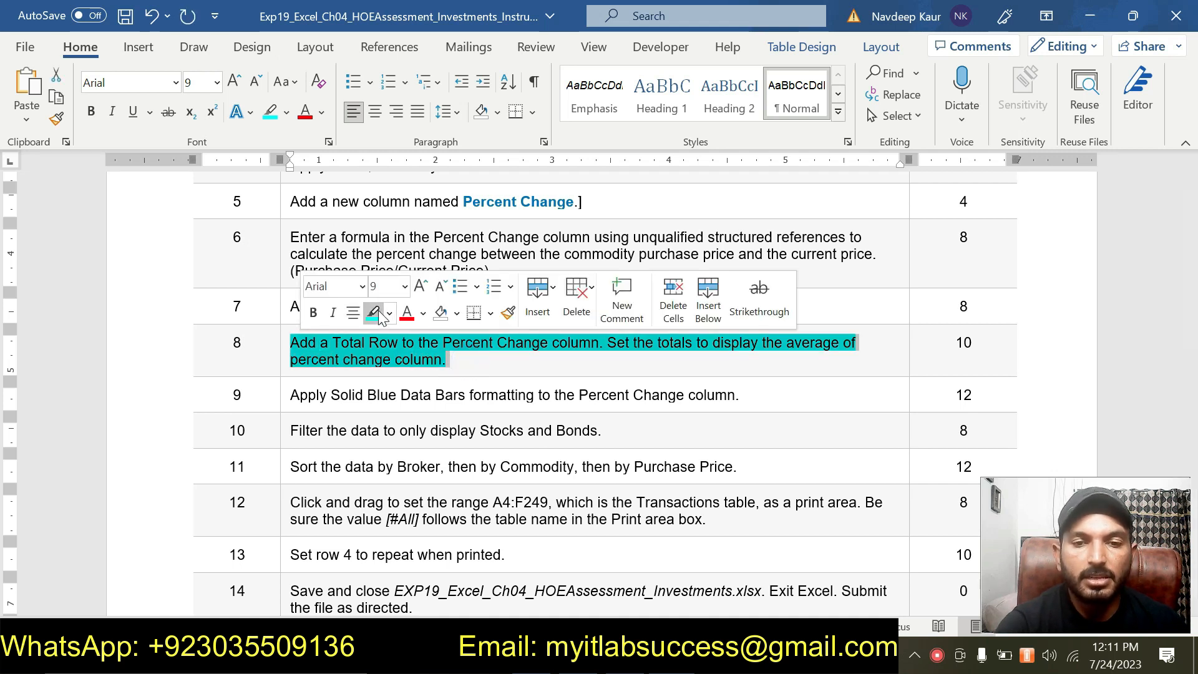
{"action": "left_click", "coordinate": [374, 312]}
{"action": "scroll", "coordinate": [383, 315], "scroll_direction": "down", "scroll_amount": 2}
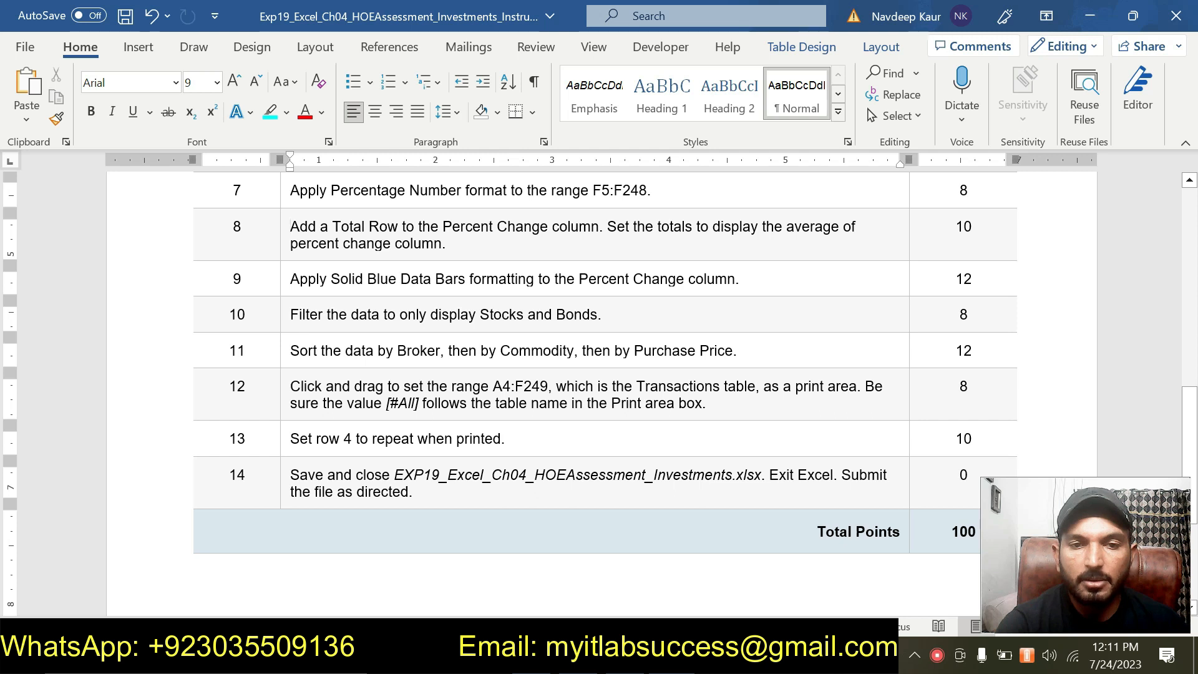
{"action": "scroll", "coordinate": [599, 393], "scroll_direction": "up", "scroll_amount": 1}
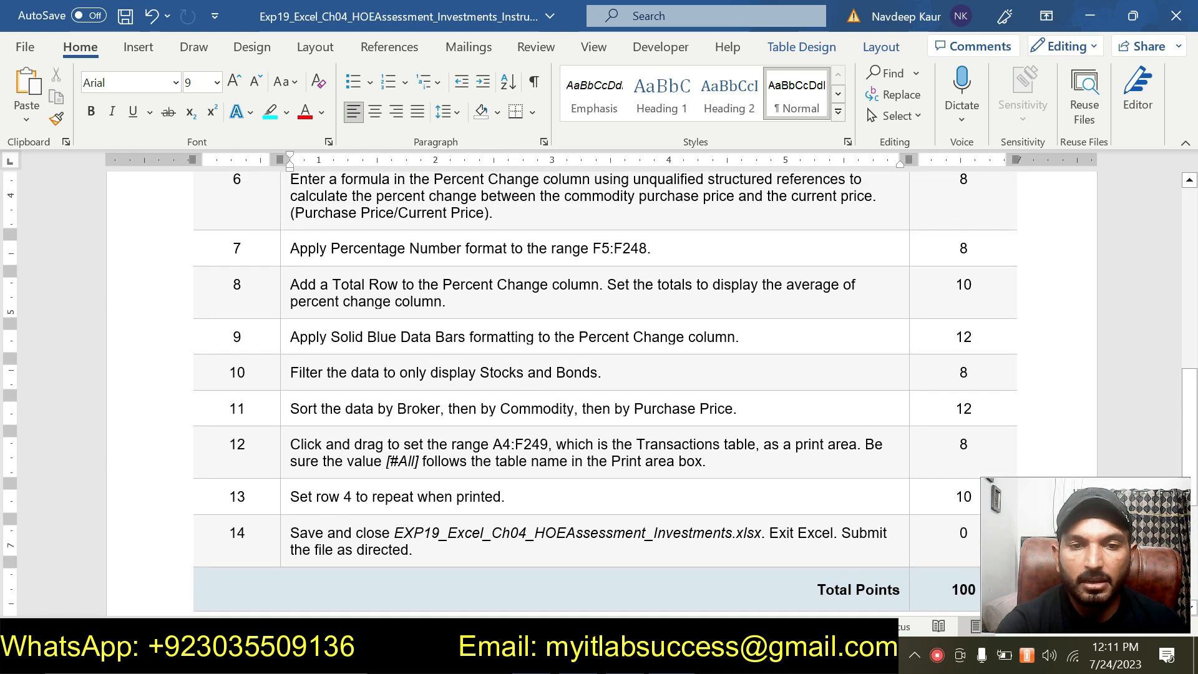
{"action": "left_click", "coordinate": [773, 331]}
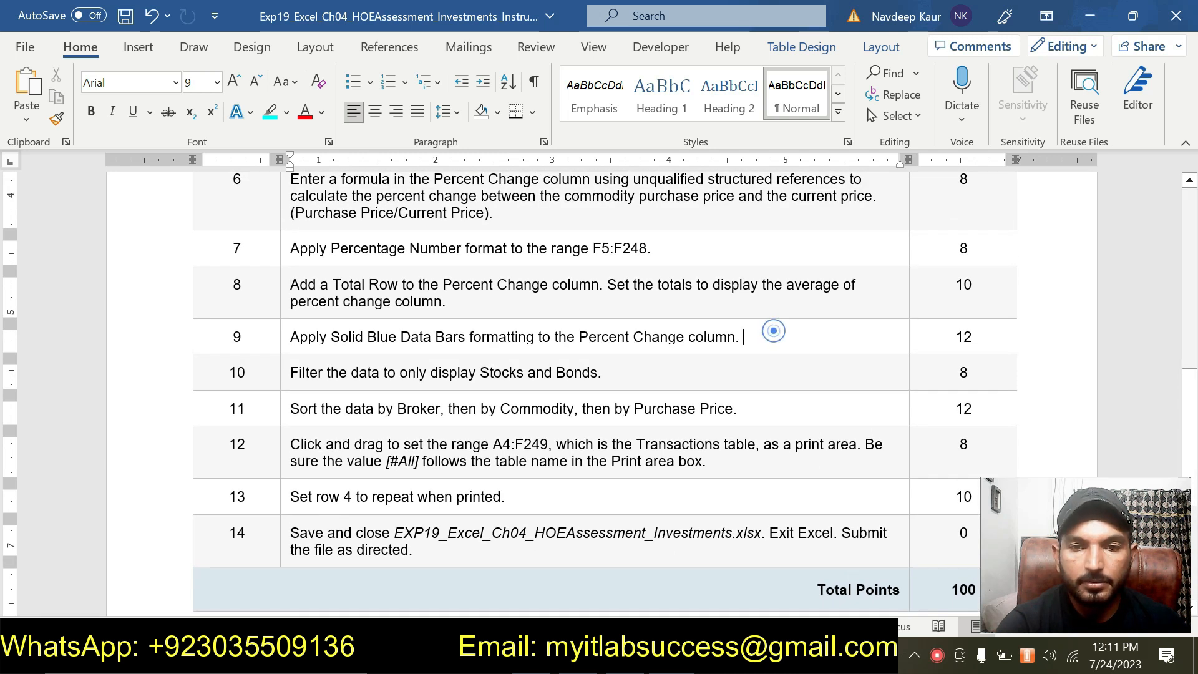
{"action": "double_click", "coordinate": [755, 334]}
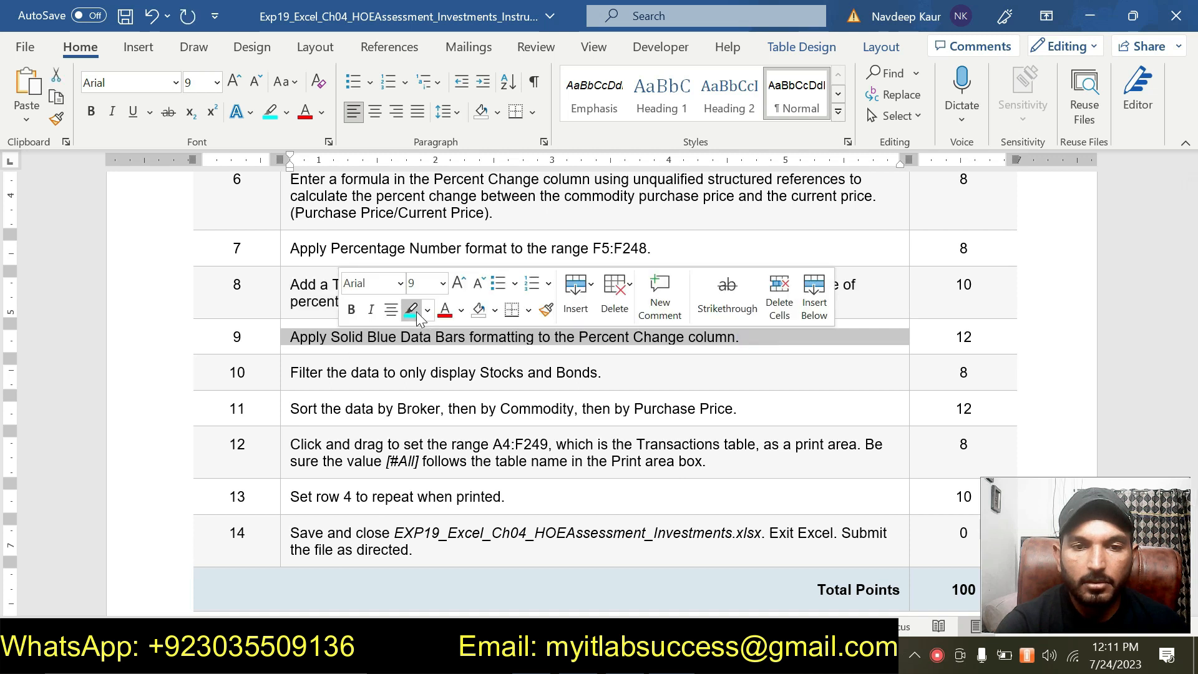
{"action": "left_click", "coordinate": [412, 310]}
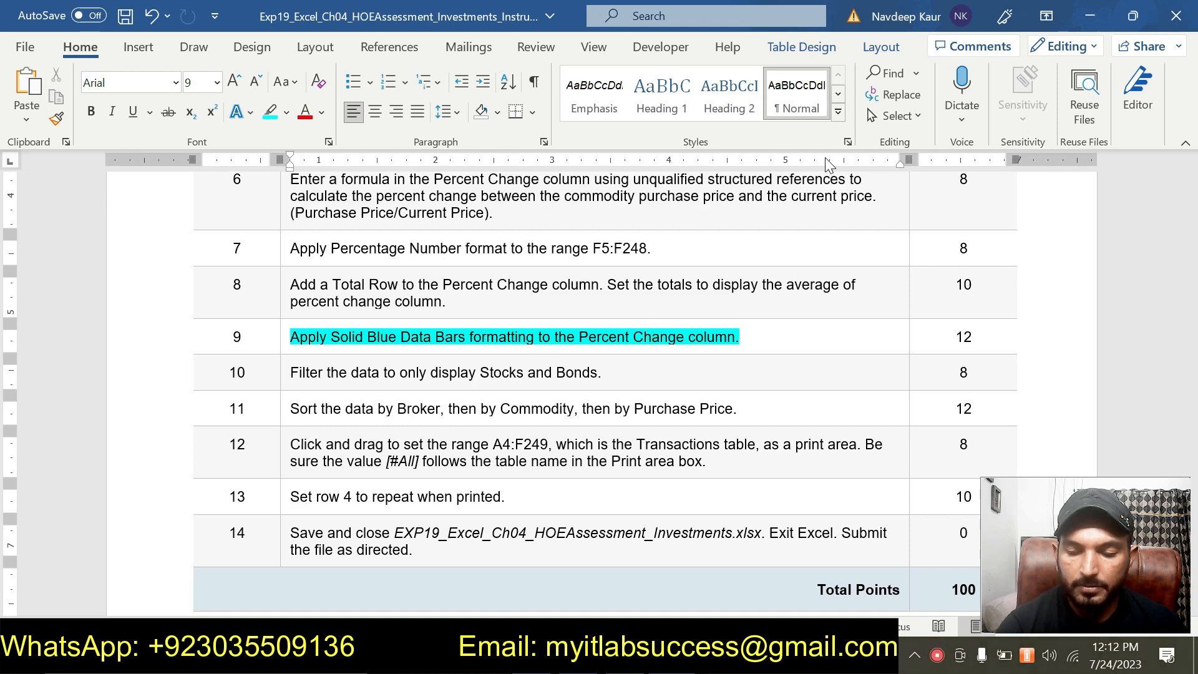
- Switch to Excel and apply Solid Fill blue Data Bars conditional formatting to the Percent Change values in F5:F248
{"action": "key", "text": "alt+Tab"}
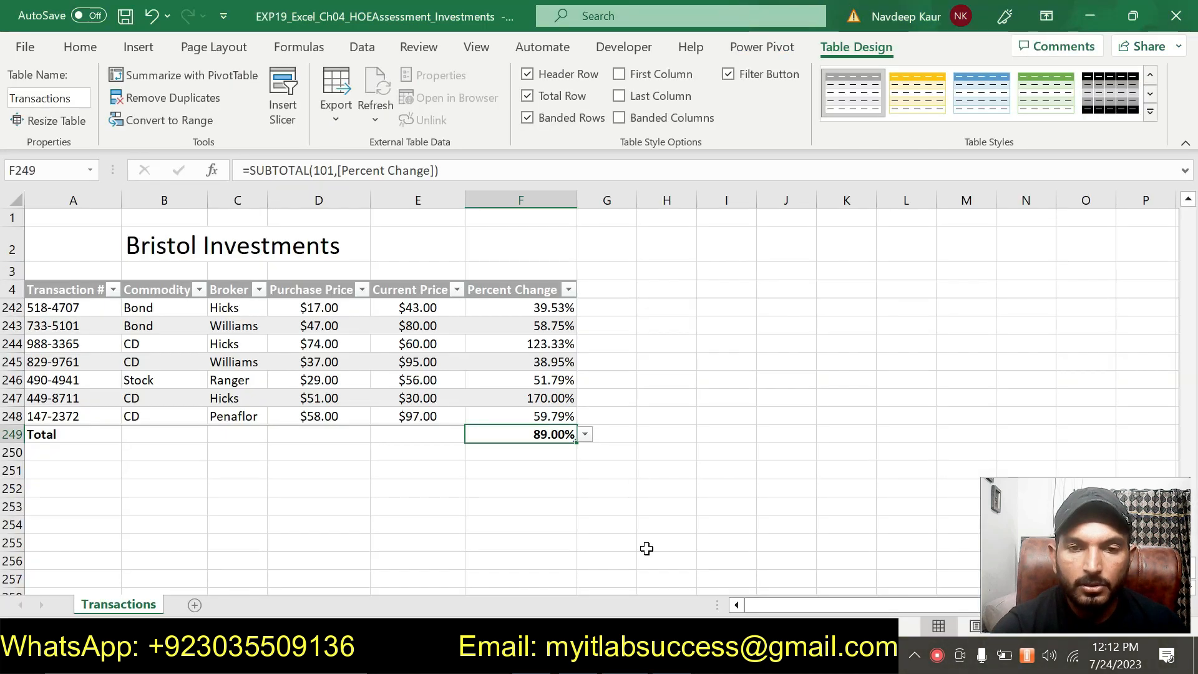
{"action": "scroll", "coordinate": [655, 430], "scroll_direction": "up", "scroll_amount": 20}
{"action": "scroll", "coordinate": [534, 370], "scroll_direction": "up", "scroll_amount": 20}
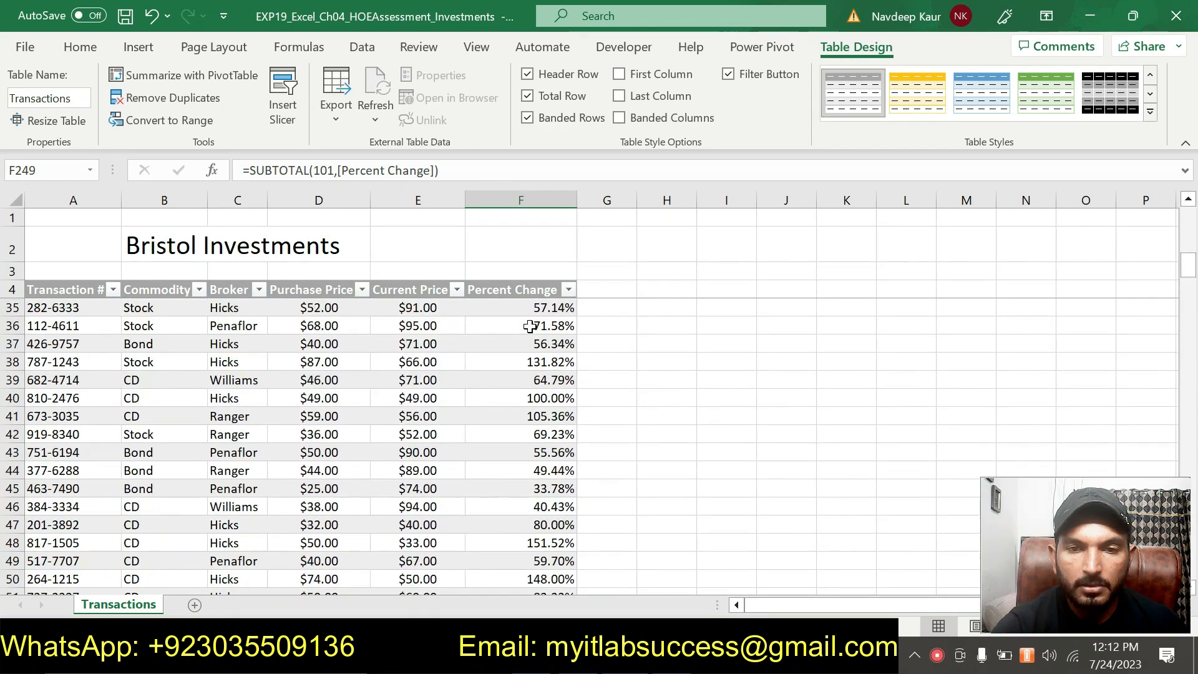
{"action": "scroll", "coordinate": [530, 326], "scroll_direction": "up", "scroll_amount": 10}
{"action": "left_click_drag", "start_coordinate": [531, 306], "coordinate": [553, 543]}
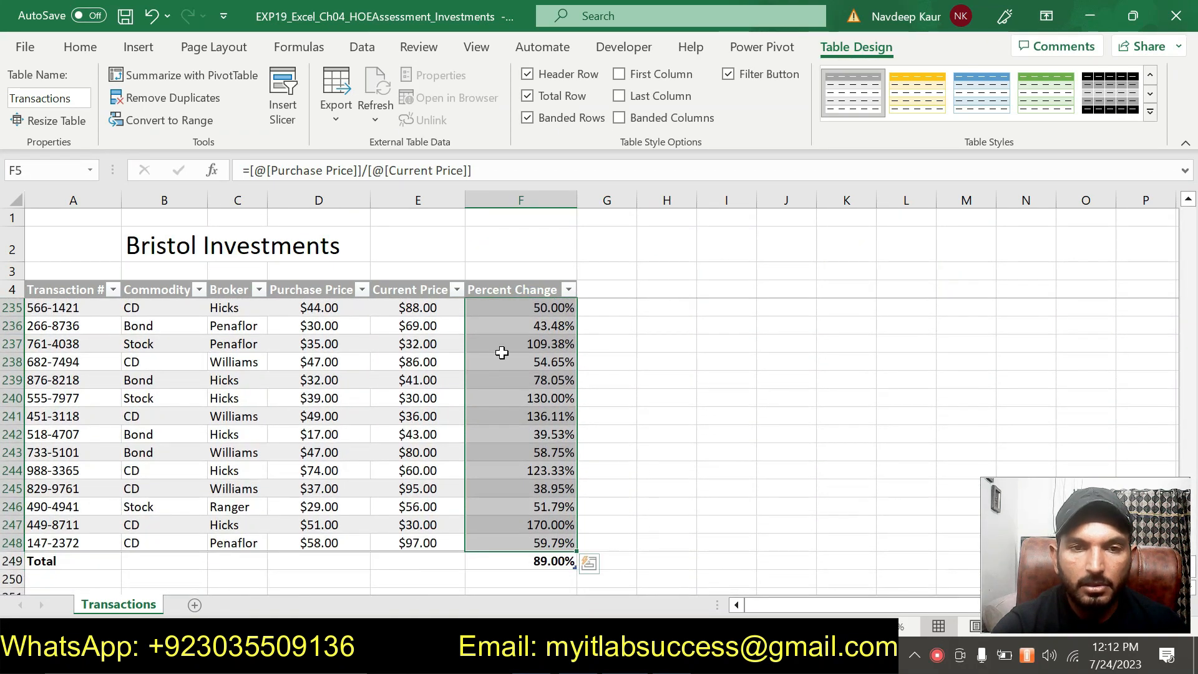
{"action": "left_click", "coordinate": [79, 47]}
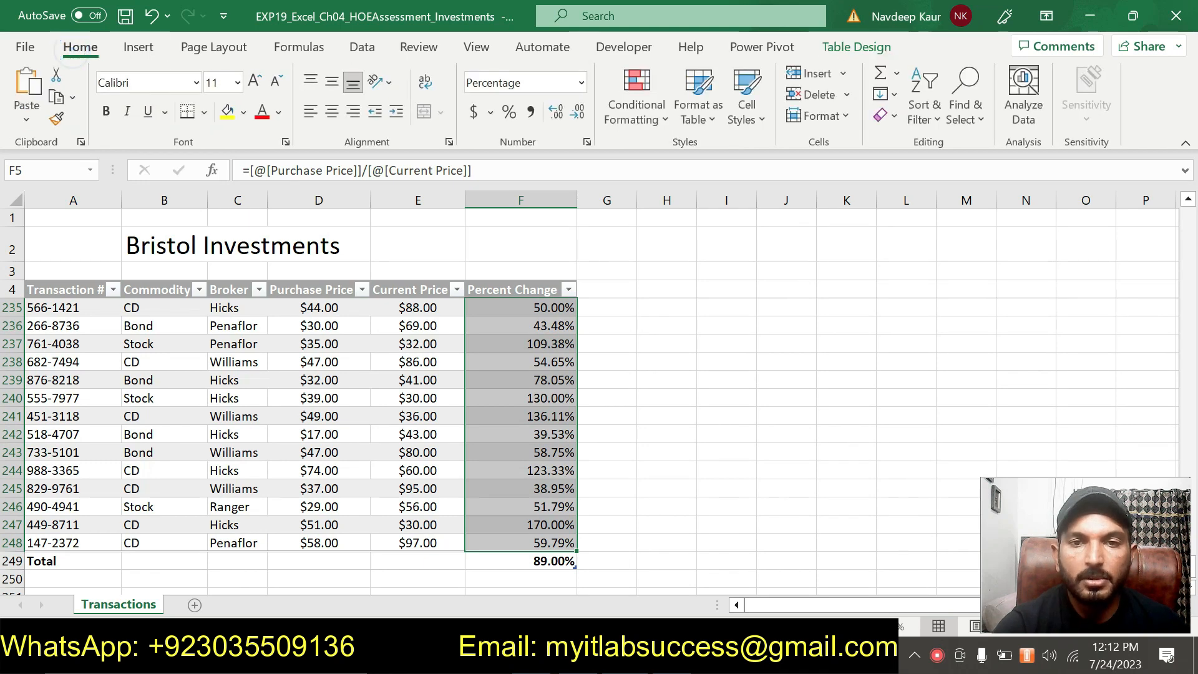
{"action": "left_click", "coordinate": [667, 119]}
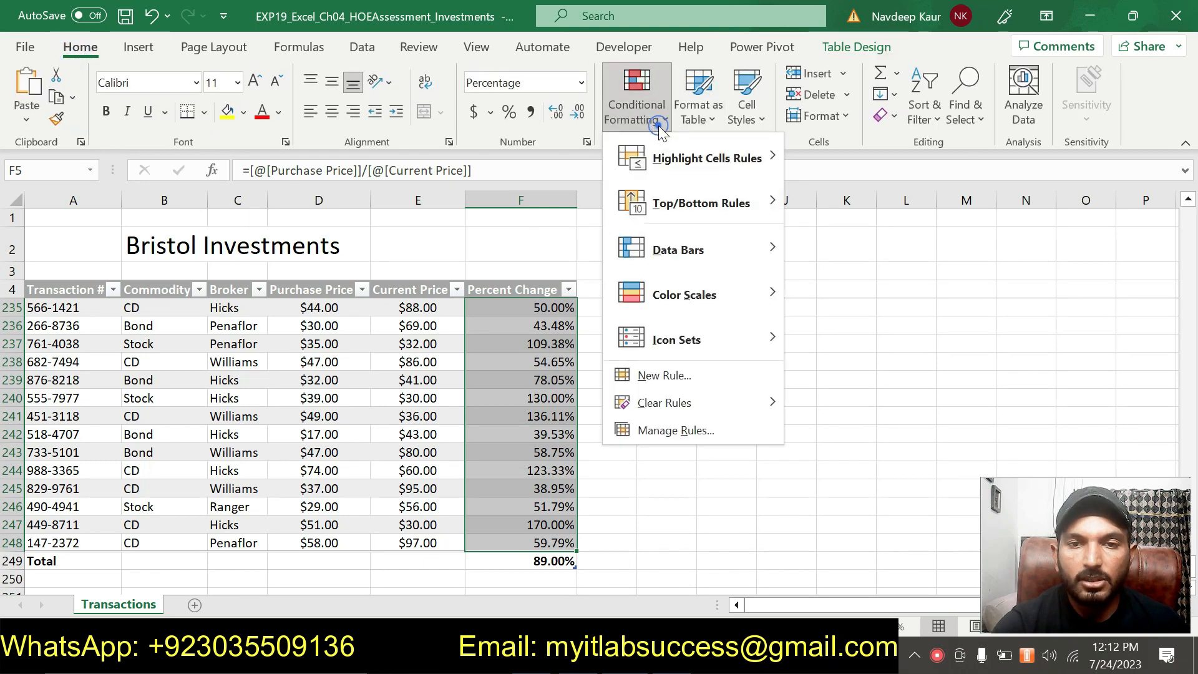
{"action": "mouse_move", "coordinate": [713, 245]}
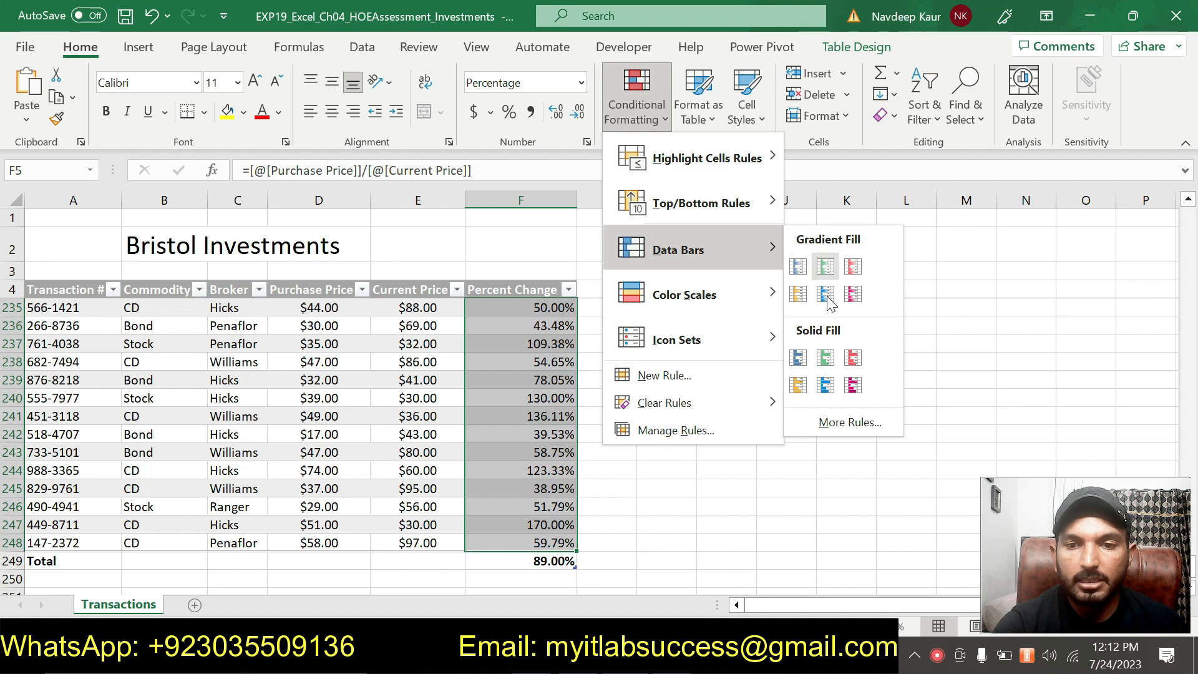
{"action": "left_click", "coordinate": [798, 358]}
{"action": "scroll", "coordinate": [631, 423], "scroll_direction": "up", "scroll_amount": 20}
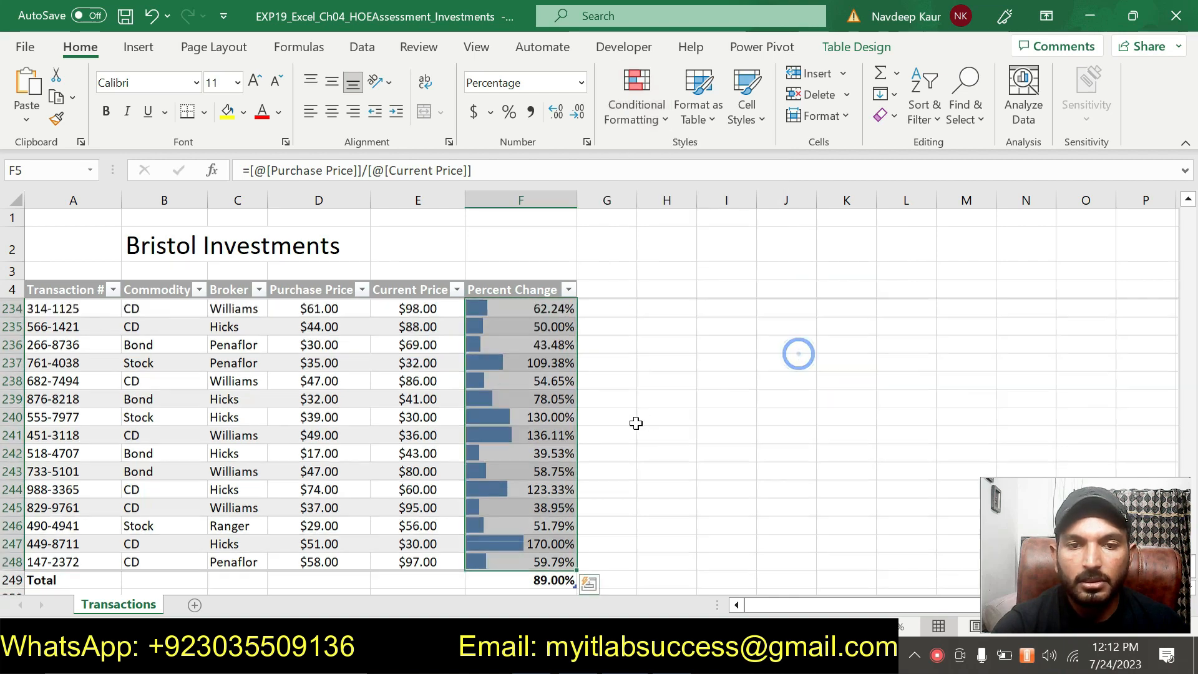
{"action": "scroll", "coordinate": [626, 422], "scroll_direction": "up", "scroll_amount": 20}
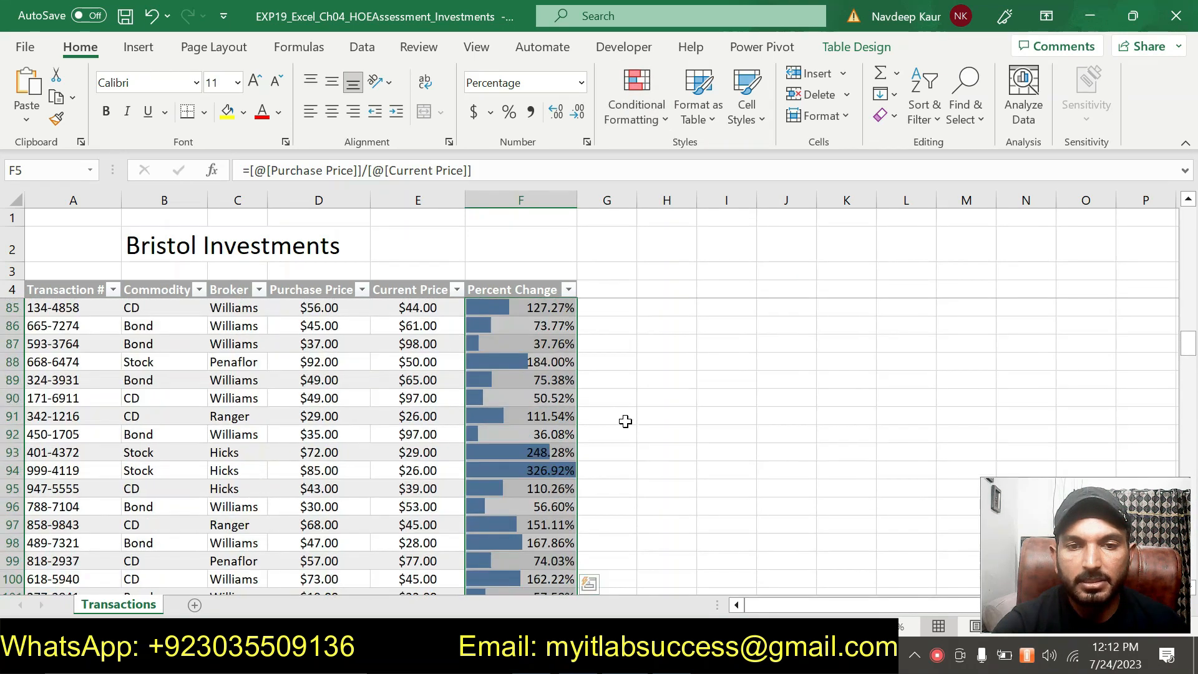
{"action": "scroll", "coordinate": [624, 422], "scroll_direction": "up", "scroll_amount": 10}
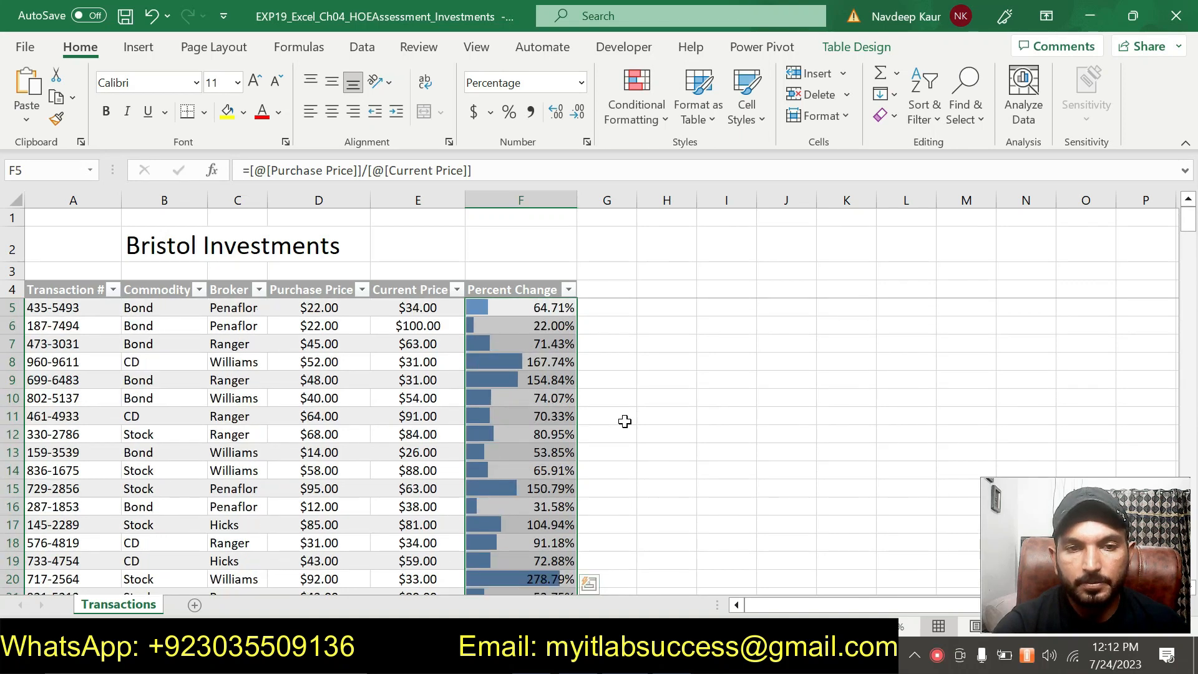
- Switch to the Word instructions, remove the highlight from the step 9 instruction and highlight the step 10 filter instruction
{"action": "key", "text": "alt+Tab"}
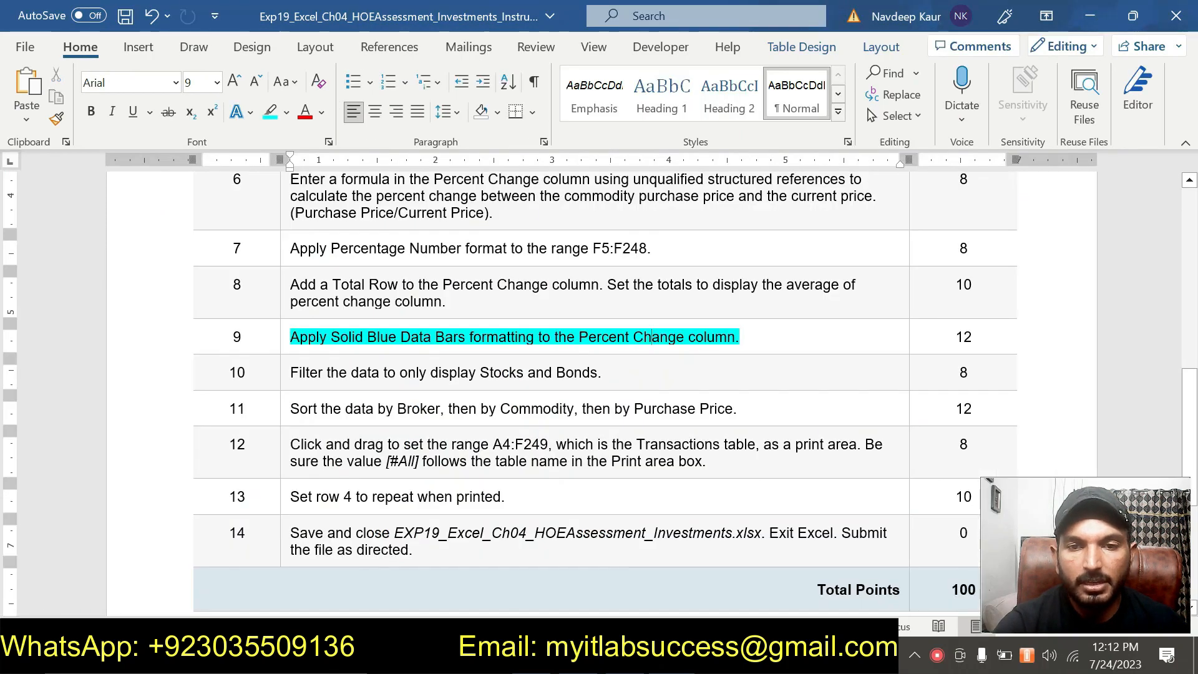
{"action": "left_click_drag", "start_coordinate": [747, 333], "coordinate": [290, 337]}
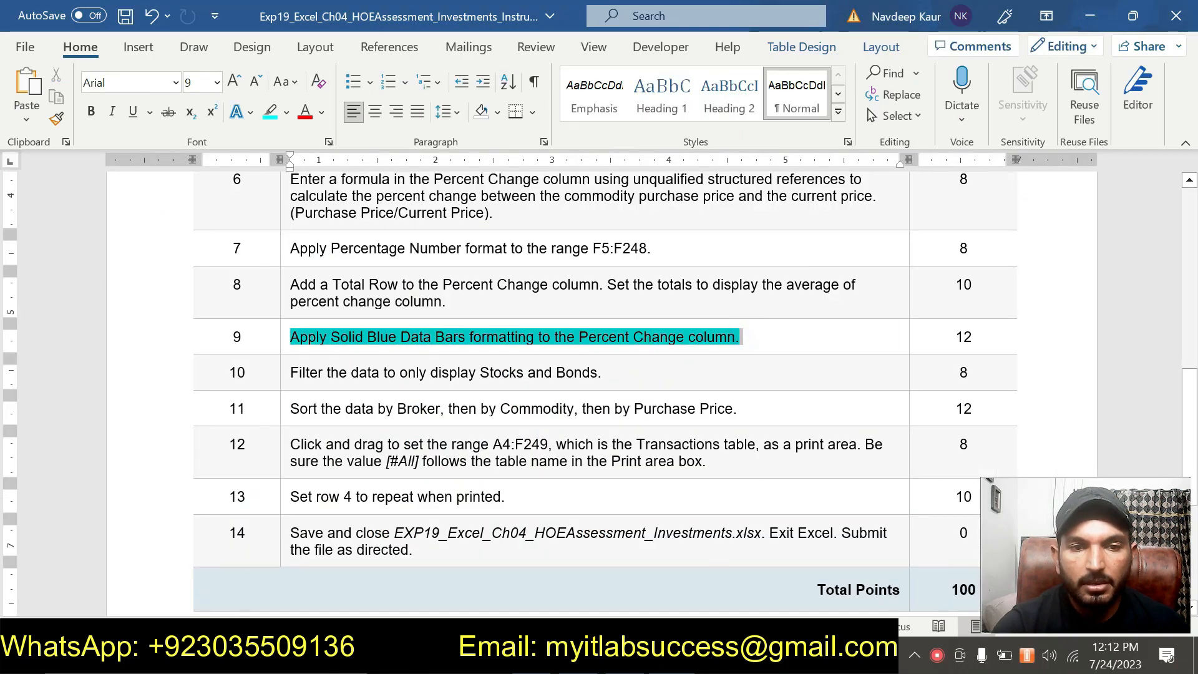
{"action": "left_click", "coordinate": [382, 306]}
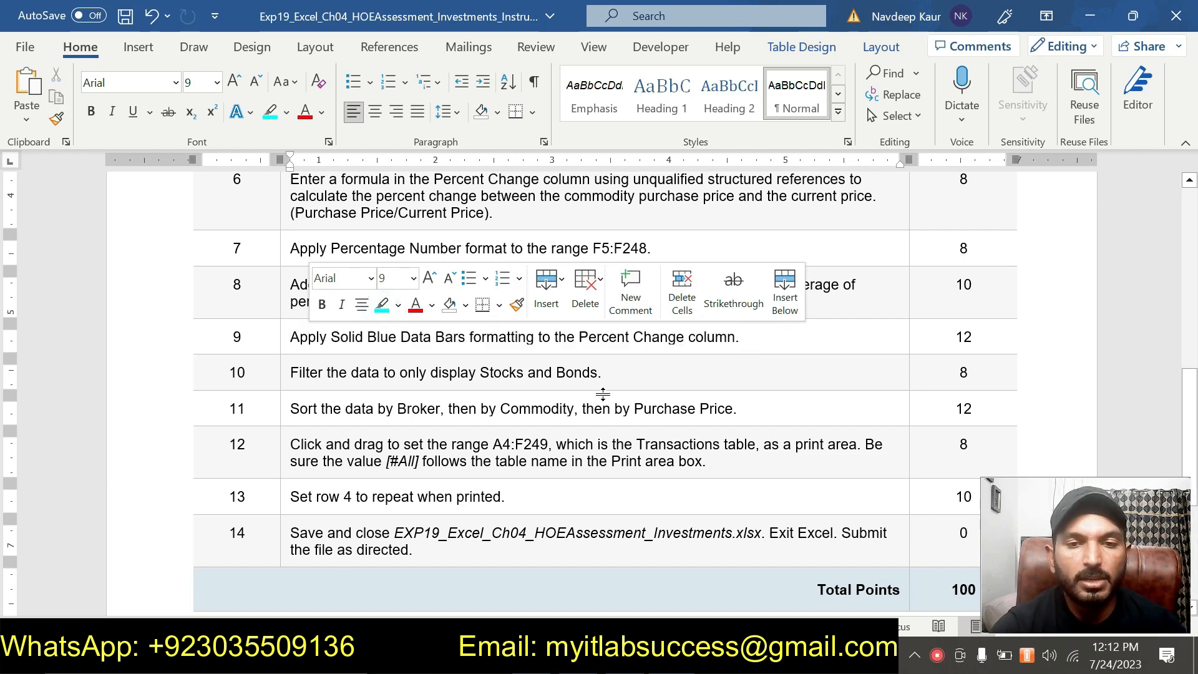
{"action": "left_click_drag", "start_coordinate": [601, 372], "coordinate": [291, 372]}
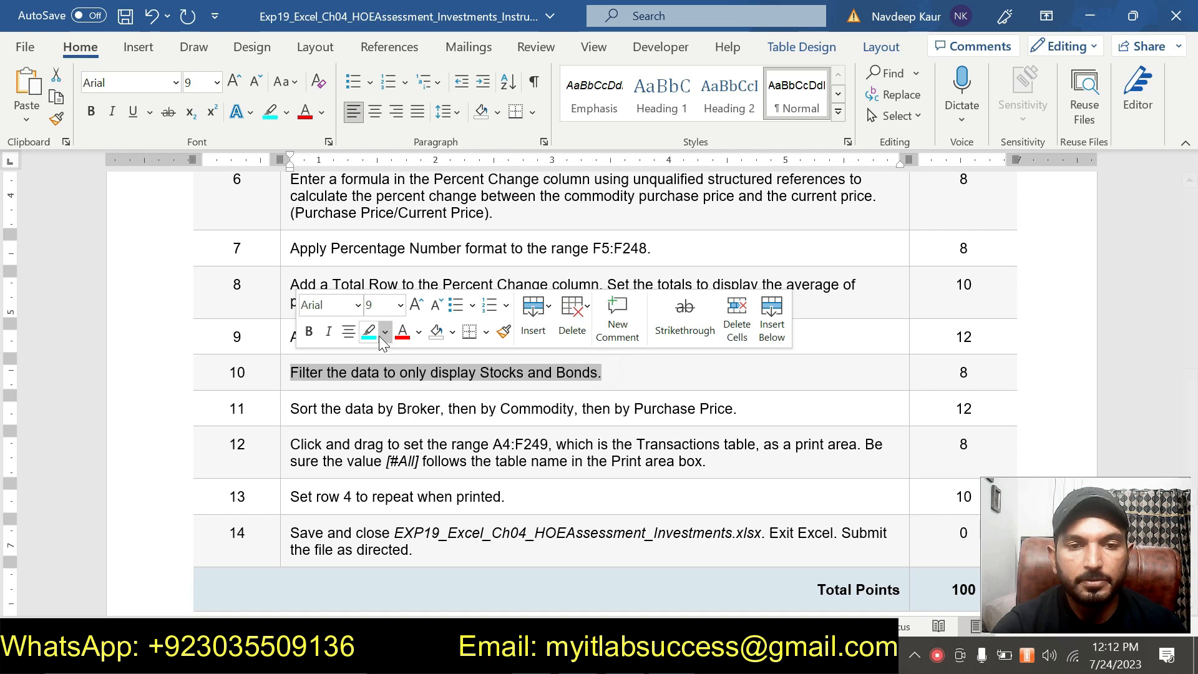
{"action": "left_click", "coordinate": [370, 337]}
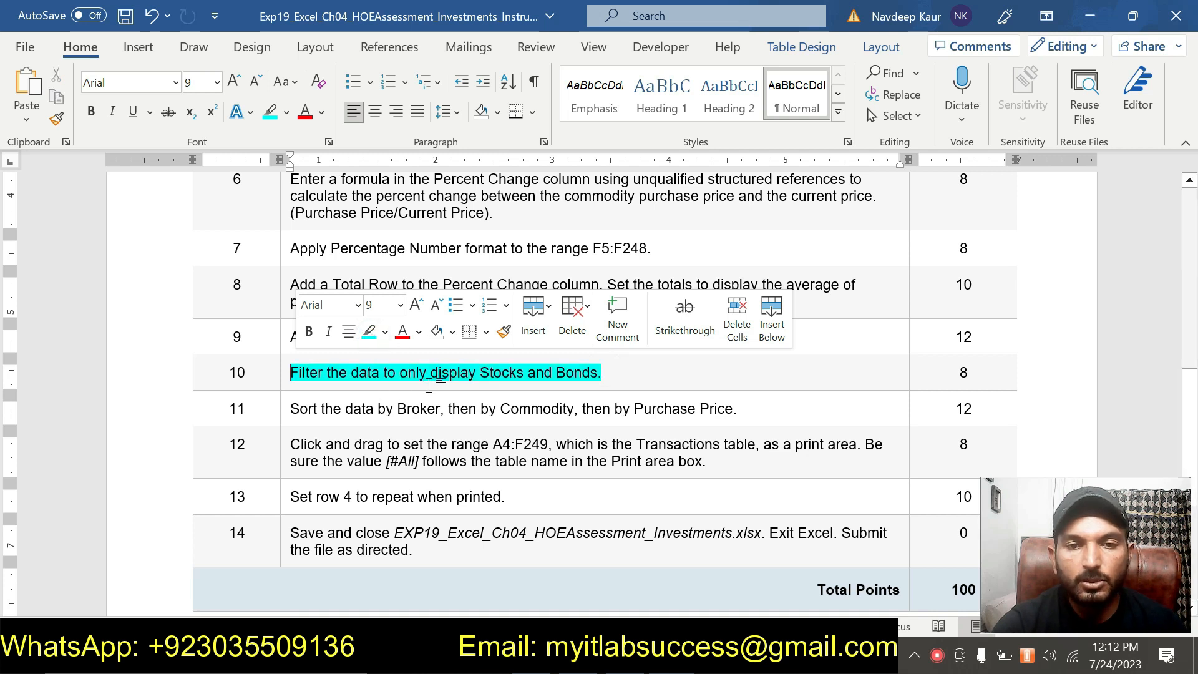
{"action": "left_click", "coordinate": [493, 373]}
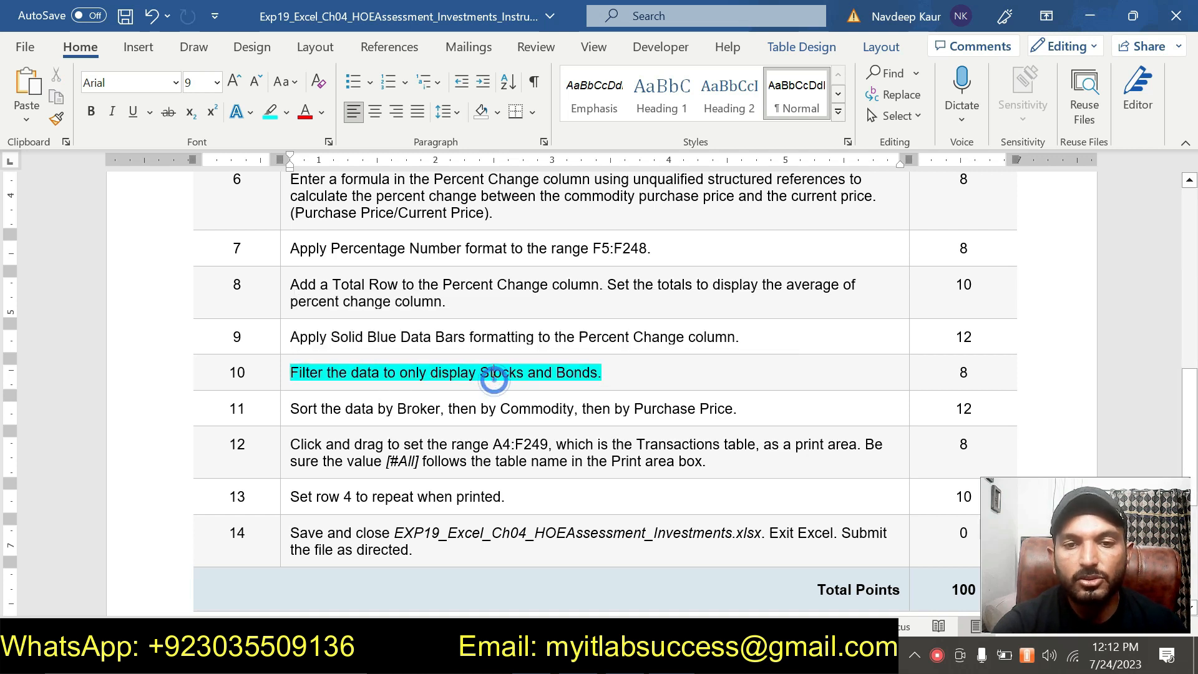
- Switch to Excel and filter the table's Commodity column to display only Bond and Stock
{"action": "key", "text": "alt+Tab"}
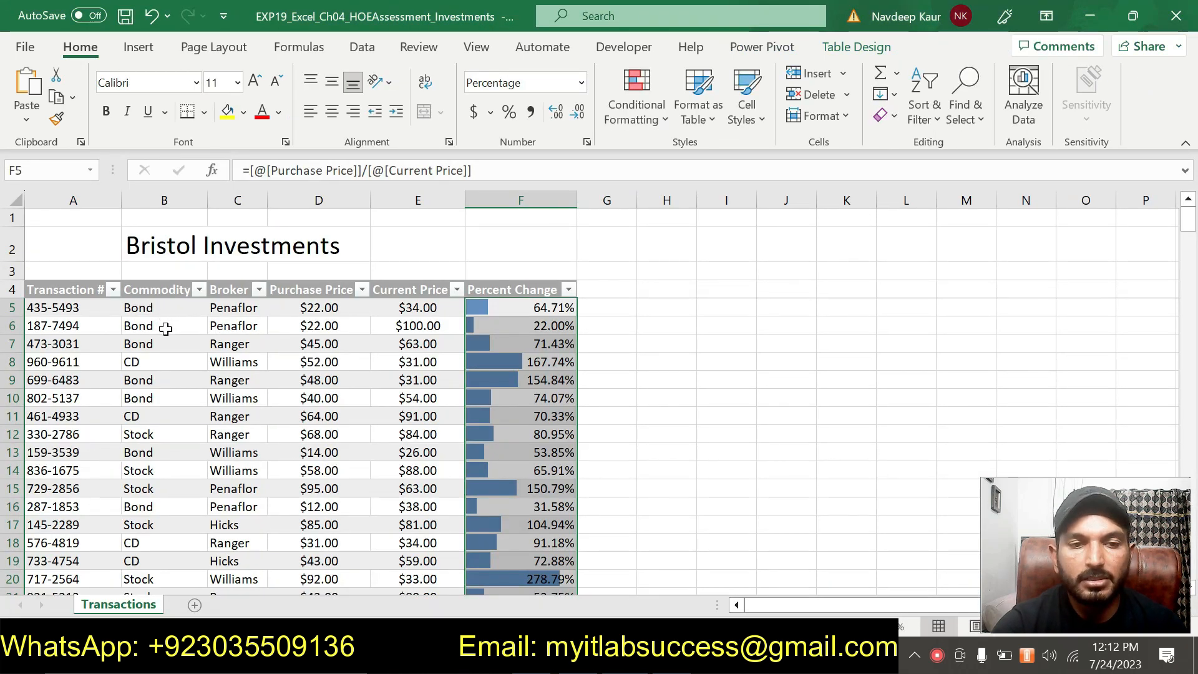
{"action": "scroll", "coordinate": [166, 330], "scroll_direction": "down", "scroll_amount": 4}
{"action": "scroll", "coordinate": [166, 332], "scroll_direction": "down", "scroll_amount": 8}
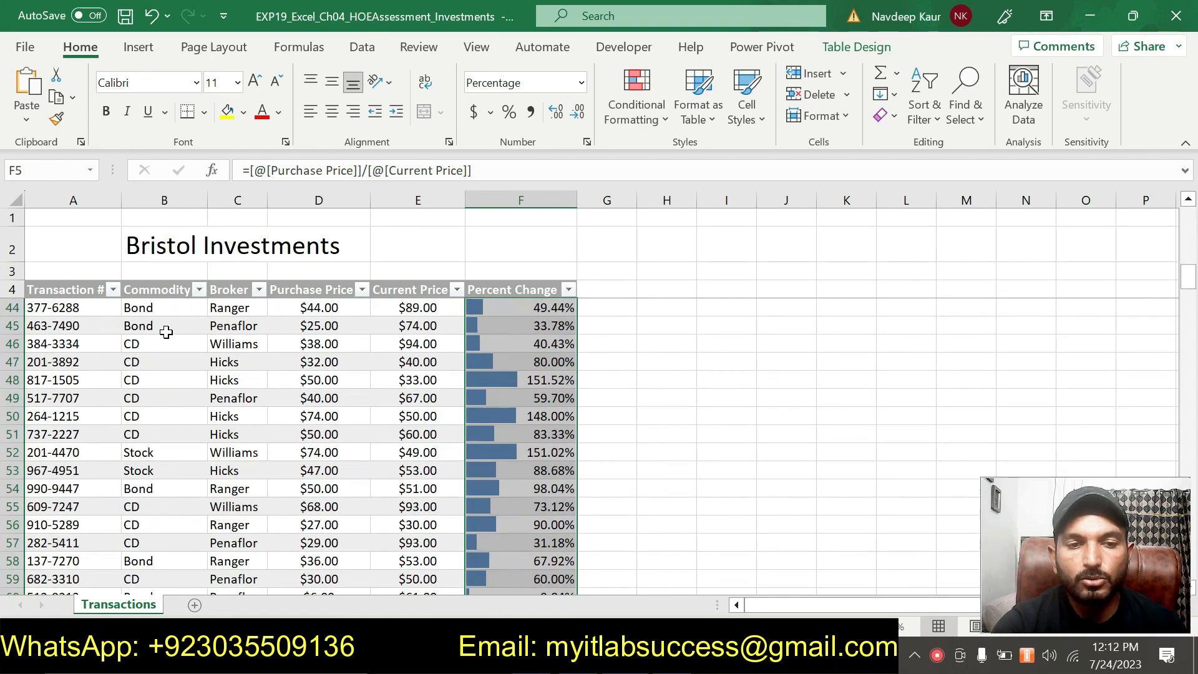
{"action": "scroll", "coordinate": [184, 361], "scroll_direction": "up", "scroll_amount": 6}
{"action": "scroll", "coordinate": [184, 361], "scroll_direction": "up", "scroll_amount": 6}
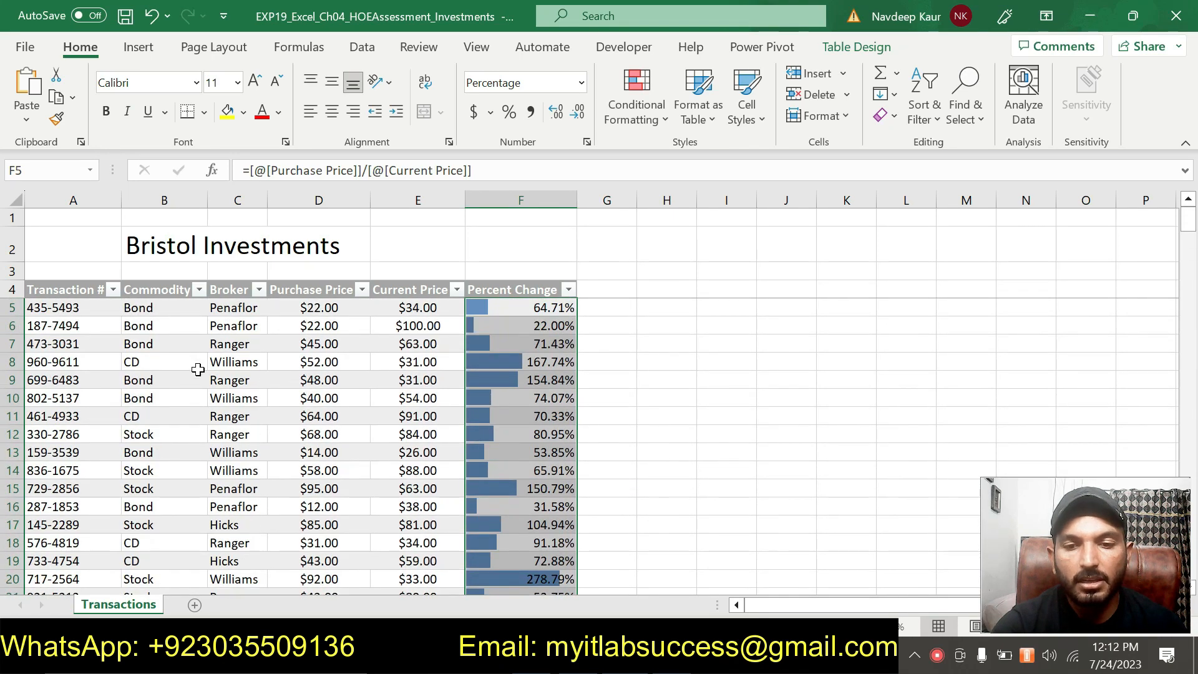
{"action": "key", "text": "alt+Tab"}
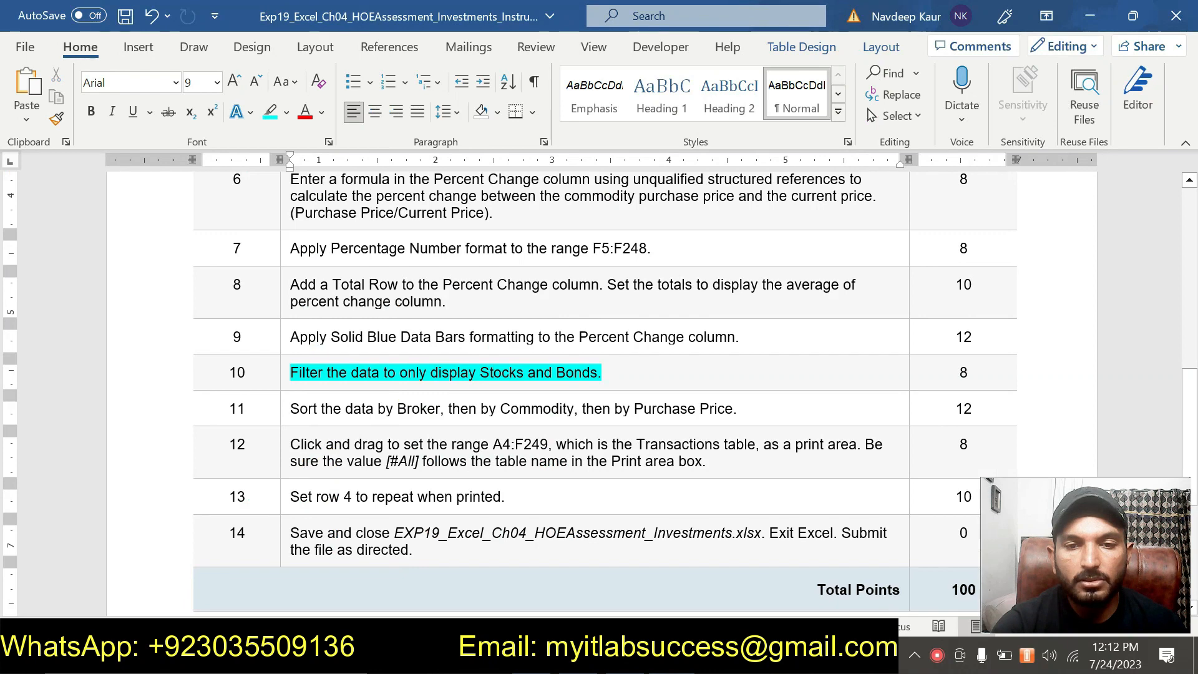
{"action": "key", "text": "alt+Tab"}
{"action": "left_click", "coordinate": [198, 289]}
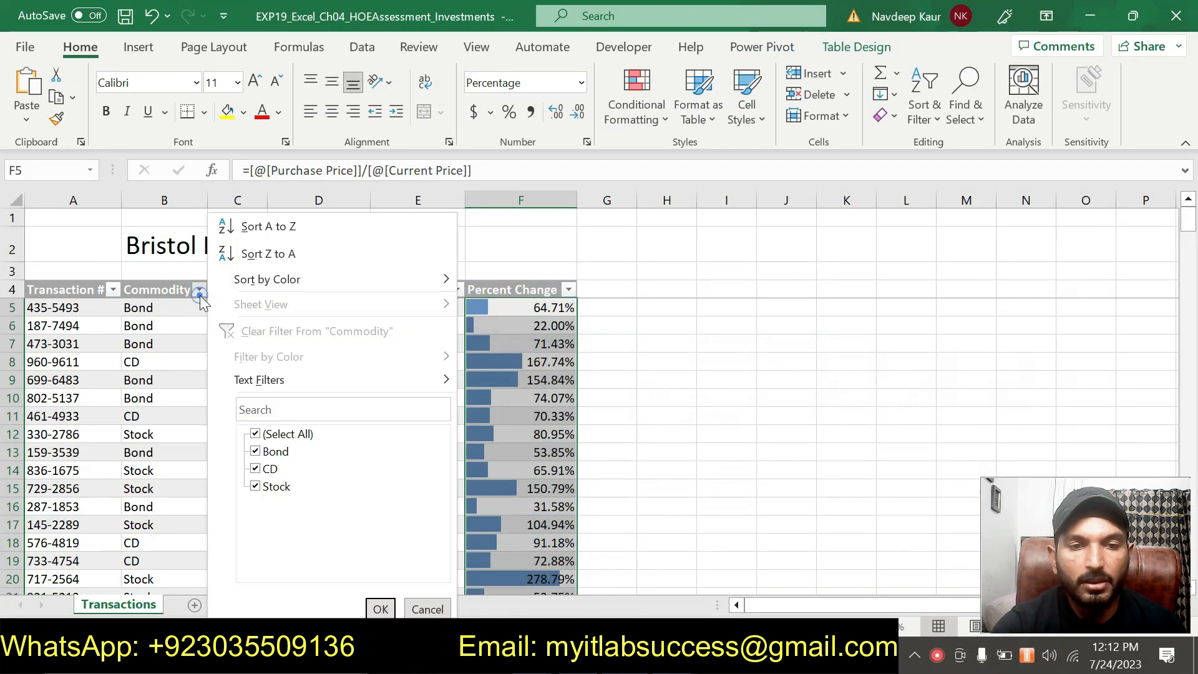
{"action": "left_click", "coordinate": [256, 436]}
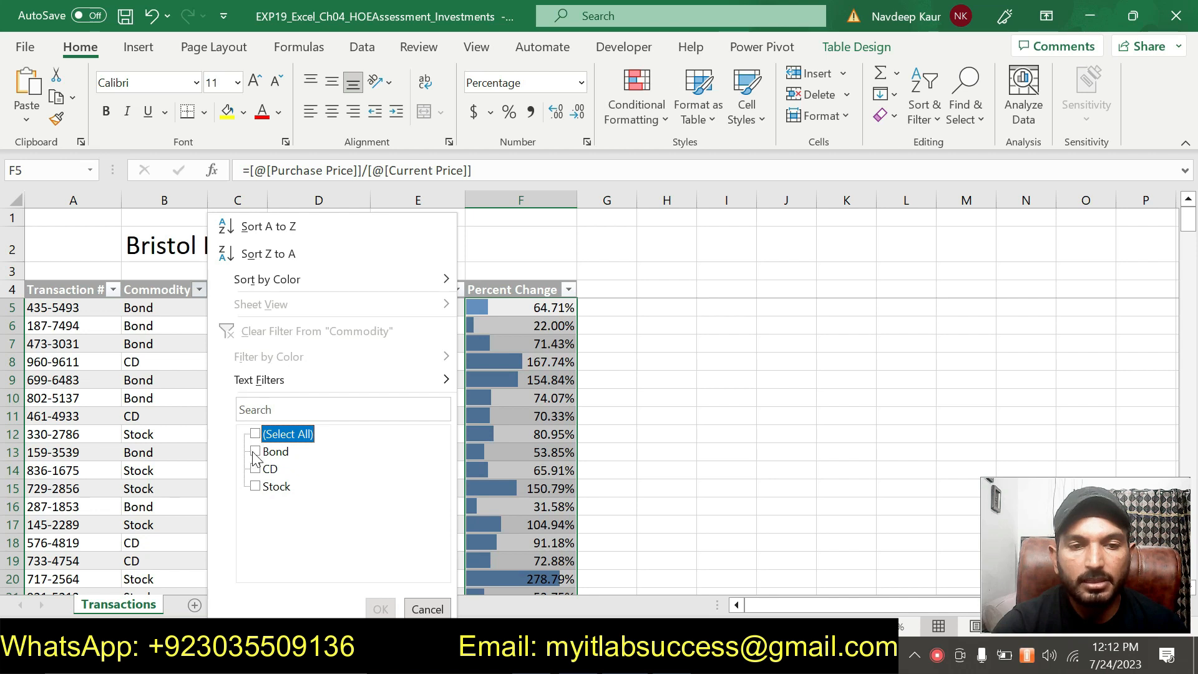
{"action": "left_click", "coordinate": [255, 451]}
{"action": "left_click", "coordinate": [255, 486]}
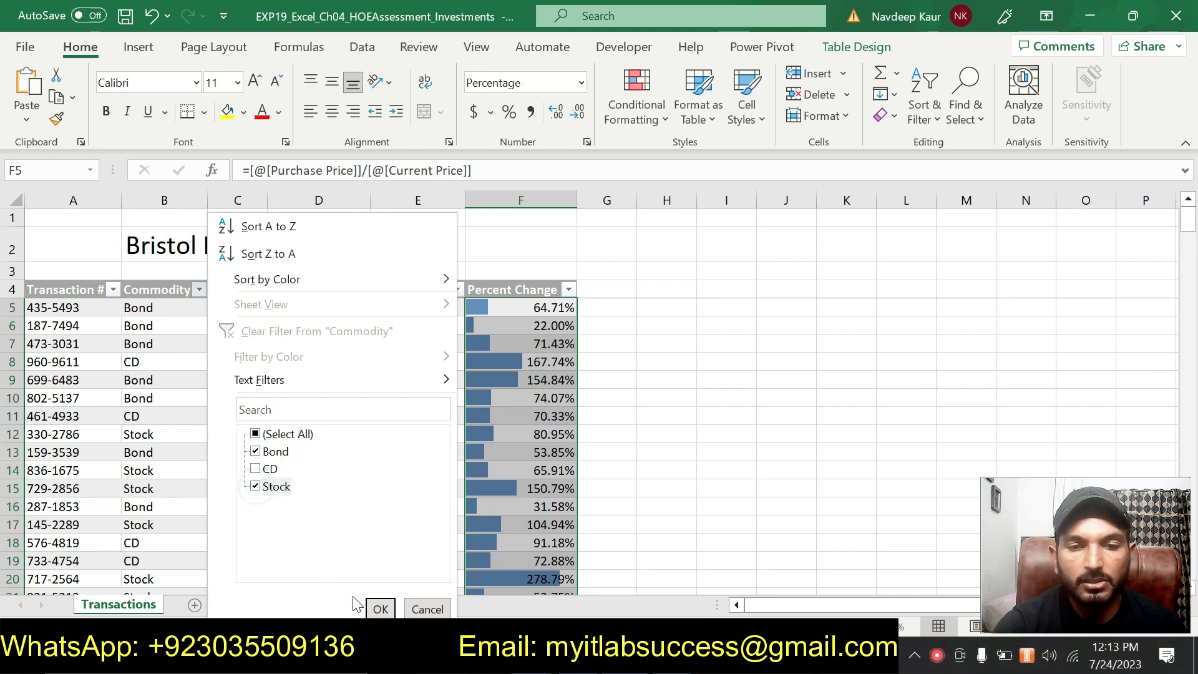
{"action": "left_click", "coordinate": [381, 609]}
{"action": "scroll", "coordinate": [363, 435], "scroll_direction": "down", "scroll_amount": 15}
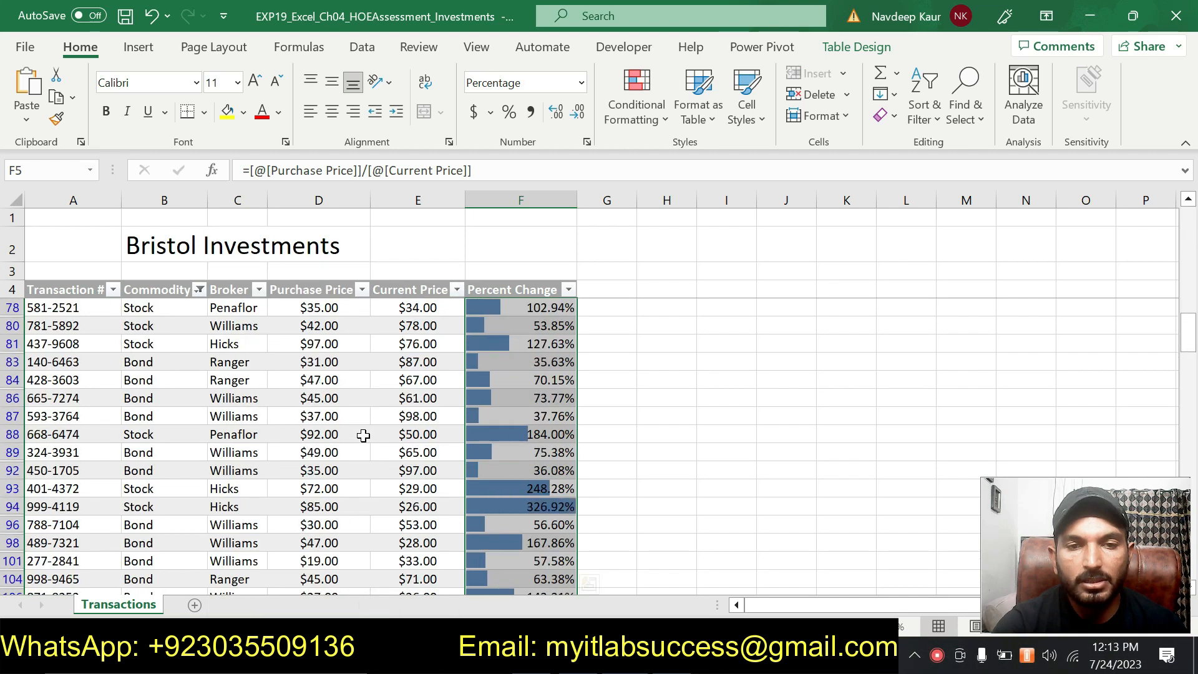
- Switch to the Word instructions, remove the highlight from the step 10 instruction and highlight the step 11 sort instruction
{"action": "scroll", "coordinate": [363, 435], "scroll_direction": "down", "scroll_amount": 15}
{"action": "scroll", "coordinate": [363, 435], "scroll_direction": "up", "scroll_amount": 20}
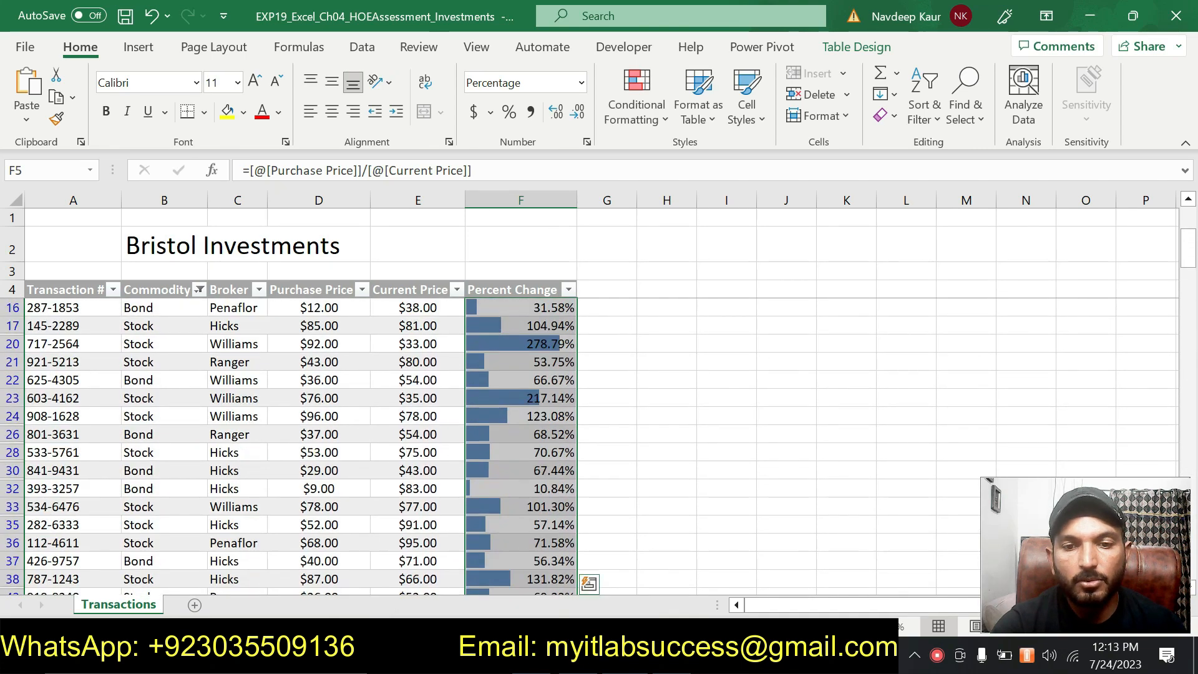
{"action": "key", "text": "alt+Tab"}
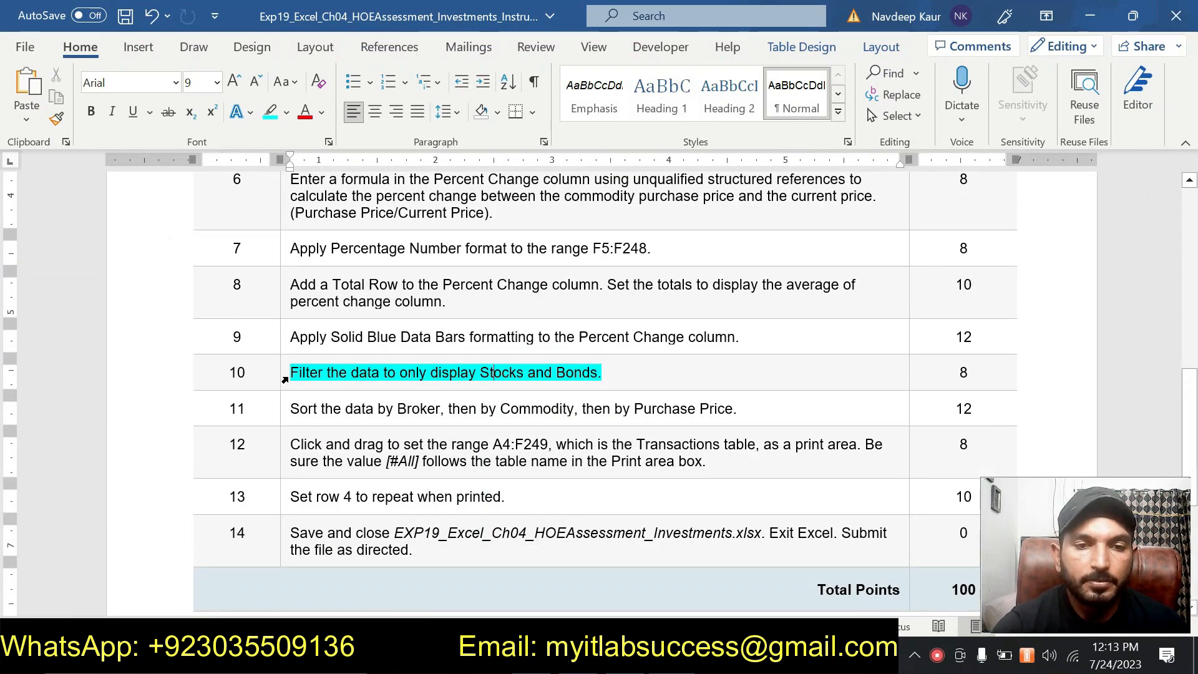
{"action": "left_click_drag", "start_coordinate": [614, 375], "coordinate": [291, 375]}
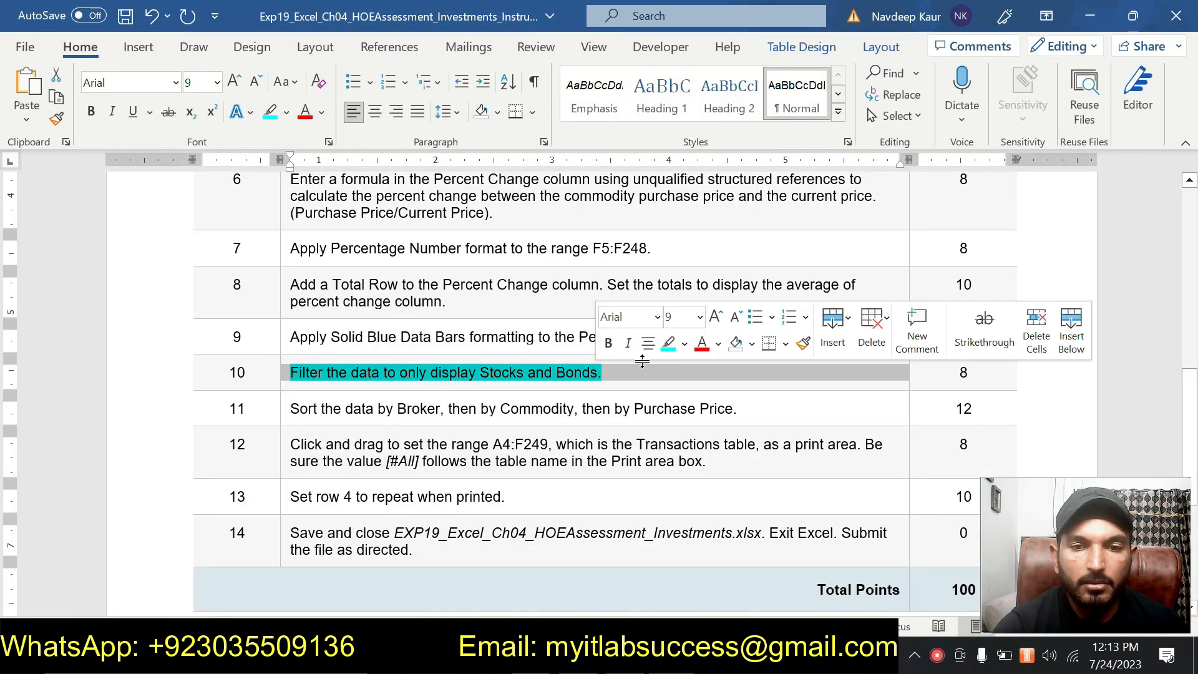
{"action": "left_click", "coordinate": [666, 345]}
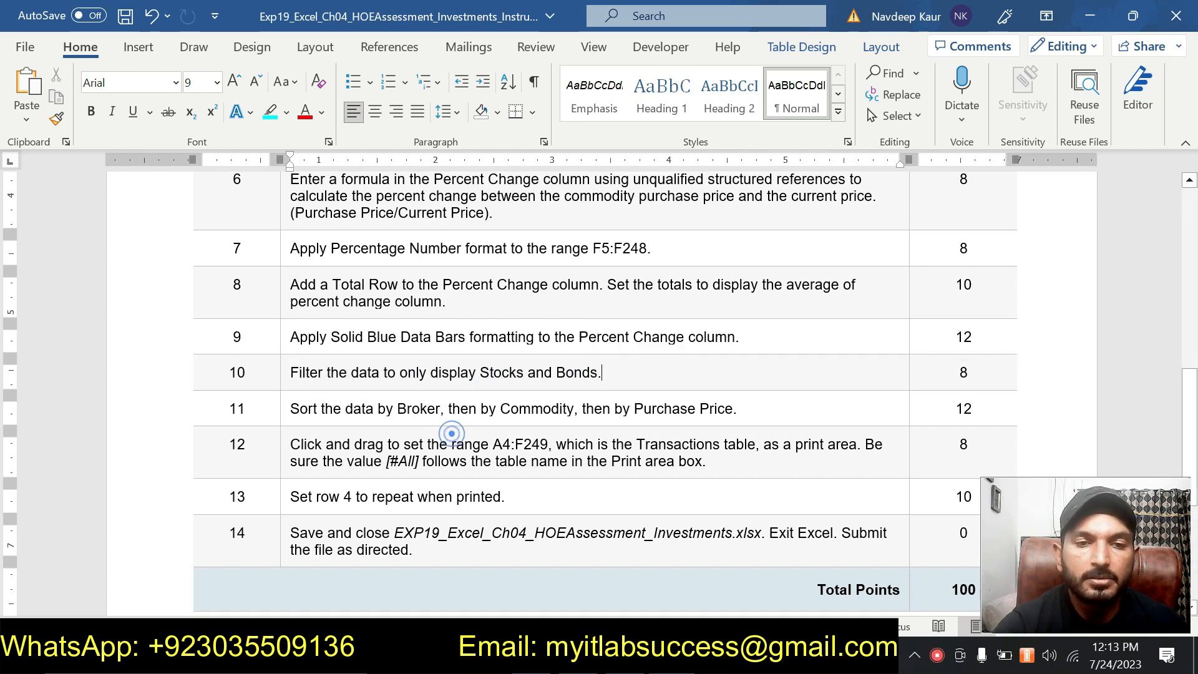
{"action": "left_click_drag", "start_coordinate": [740, 411], "coordinate": [291, 409]}
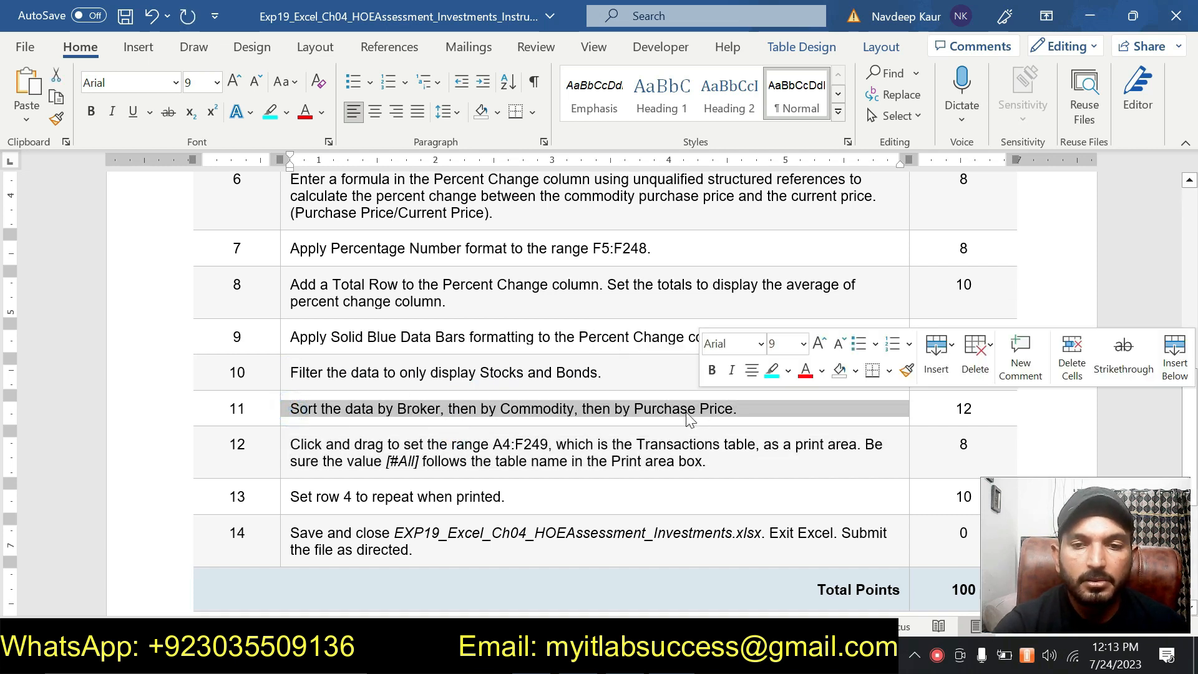
{"action": "left_click", "coordinate": [771, 370]}
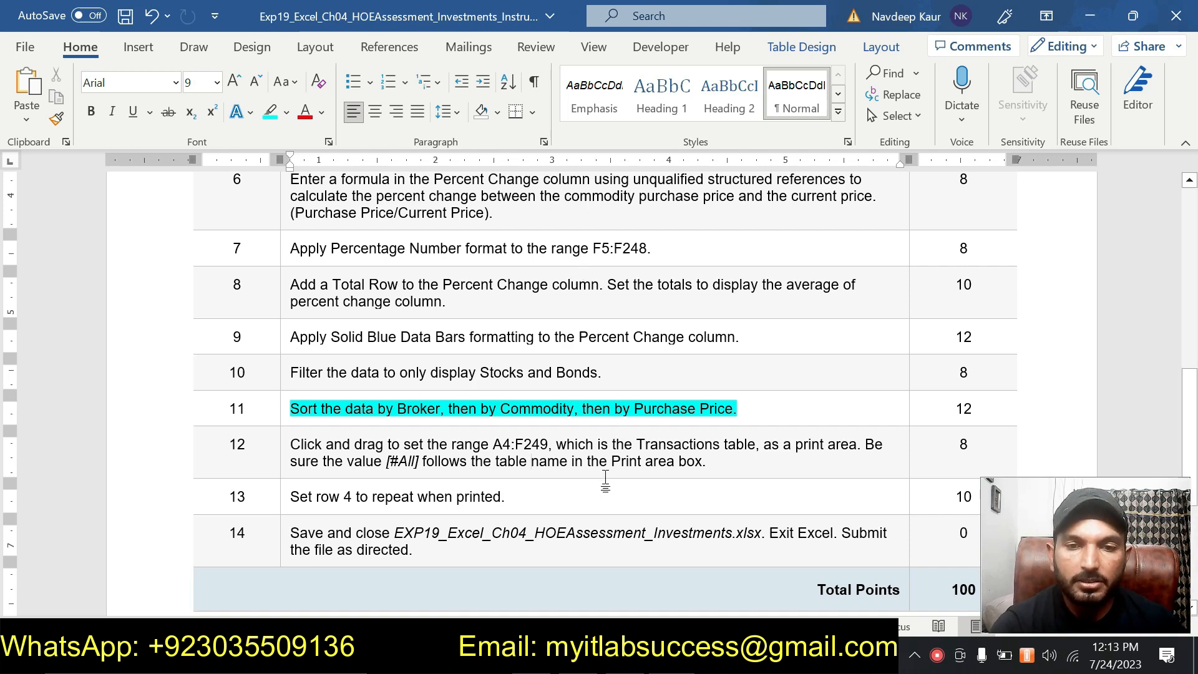
- Review the assignment instructions from step 2 through step 14, including the highlighted sort instruction in step 11
{"action": "scroll", "coordinate": [605, 480], "scroll_direction": "up", "scroll_amount": 7}
{"action": "scroll", "coordinate": [736, 556], "scroll_direction": "down", "scroll_amount": 3}
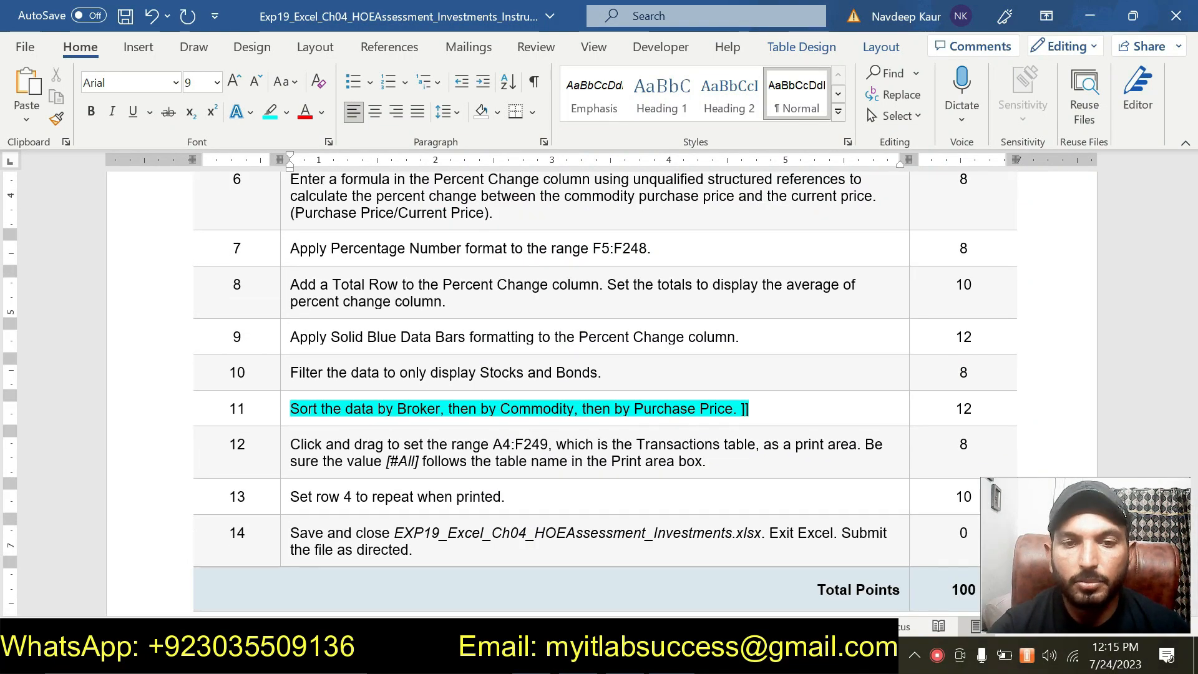
{"action": "scroll", "coordinate": [605, 393], "scroll_direction": "up", "scroll_amount": 5}
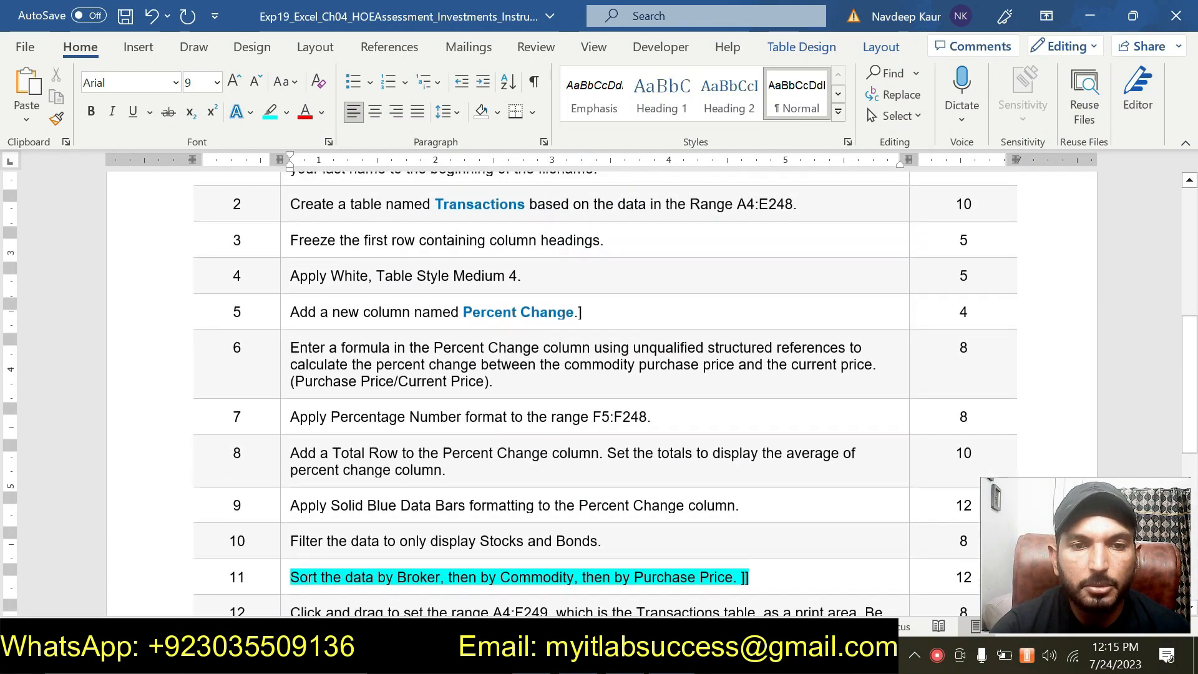
{"action": "scroll", "coordinate": [605, 393], "scroll_direction": "down", "scroll_amount": 1}
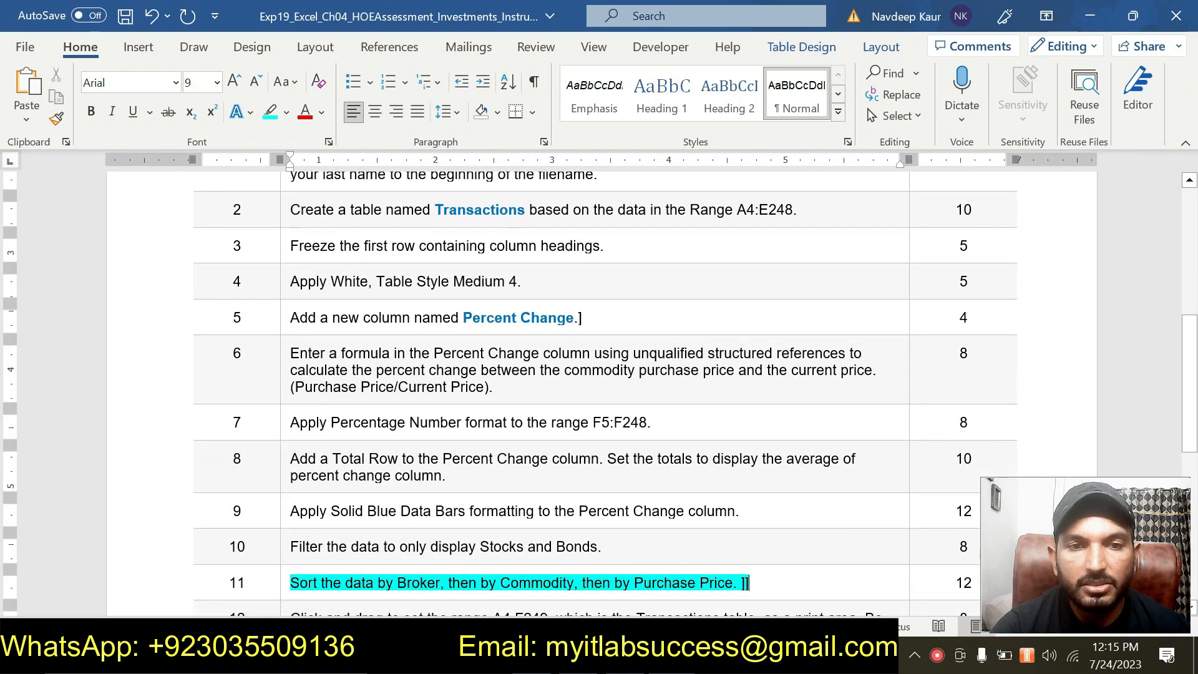
{"action": "scroll", "coordinate": [486, 406], "scroll_direction": "up", "scroll_amount": 1}
{"action": "scroll", "coordinate": [486, 407], "scroll_direction": "down", "scroll_amount": 2}
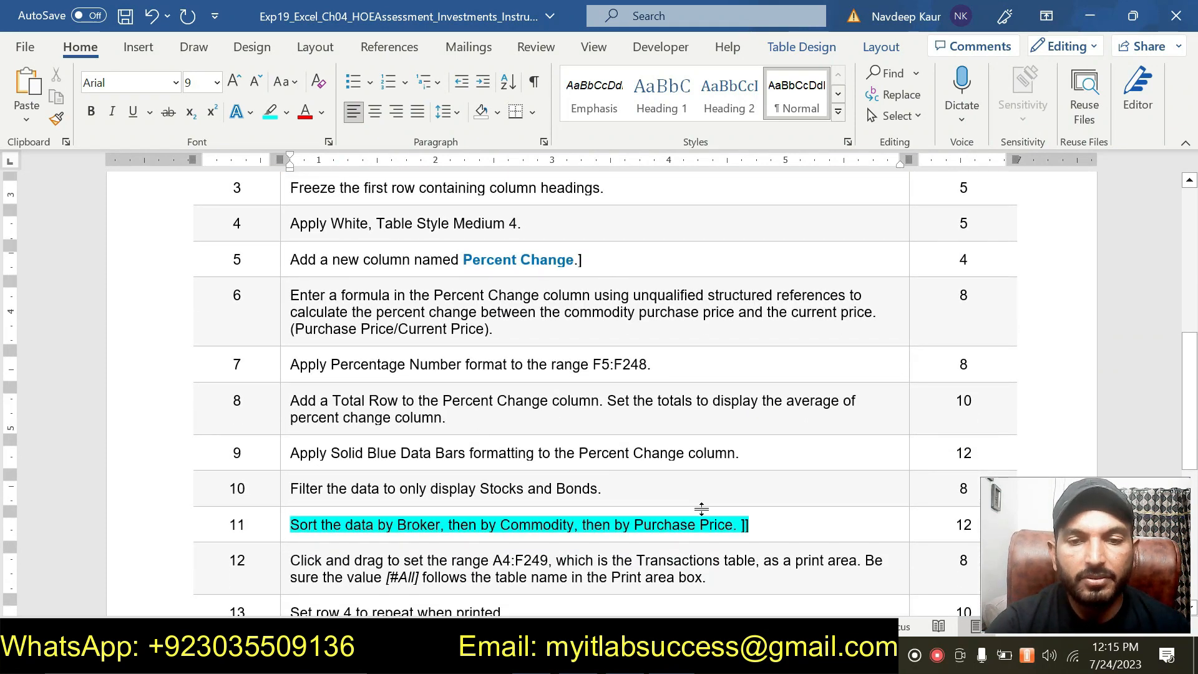
{"action": "scroll", "coordinate": [702, 508], "scroll_direction": "down", "scroll_amount": 3}
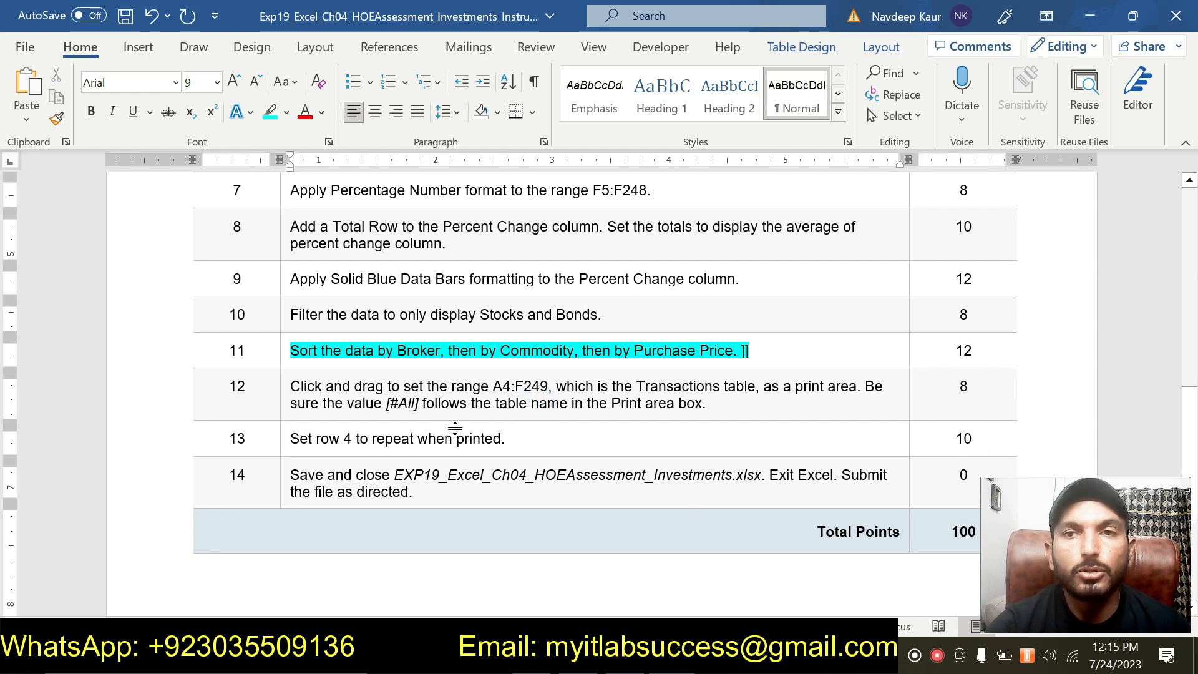
{"action": "scroll", "coordinate": [512, 428], "scroll_direction": "up", "scroll_amount": 5}
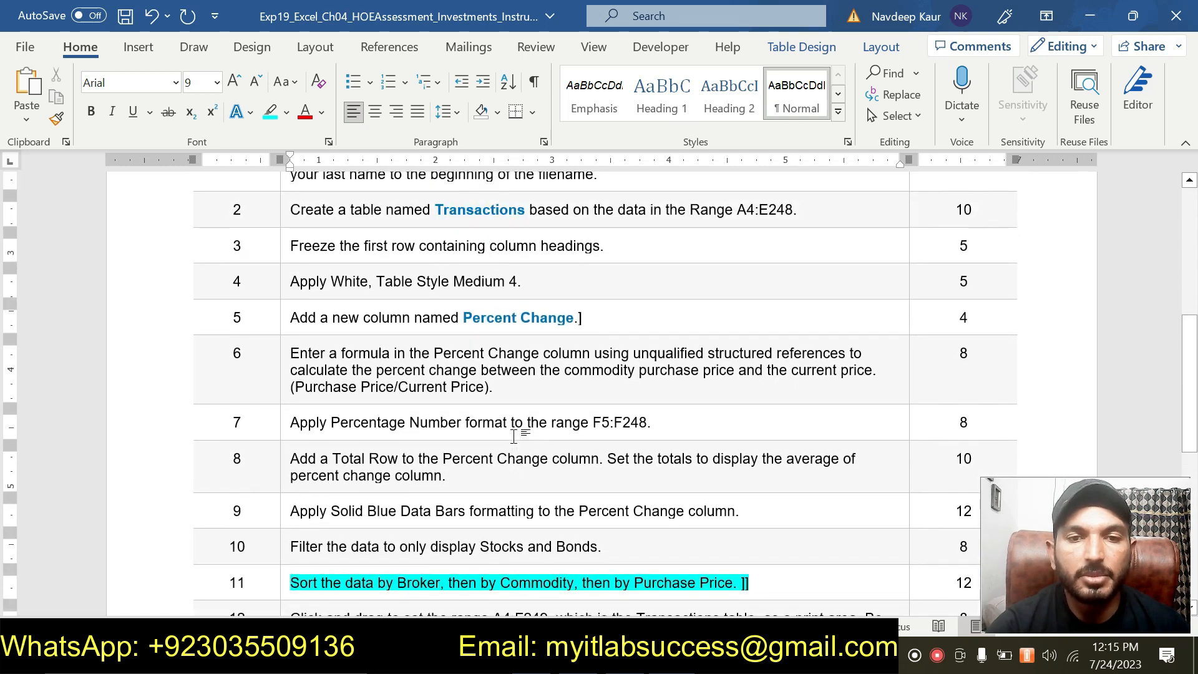
{"action": "scroll", "coordinate": [606, 393], "scroll_direction": "down", "scroll_amount": 4}
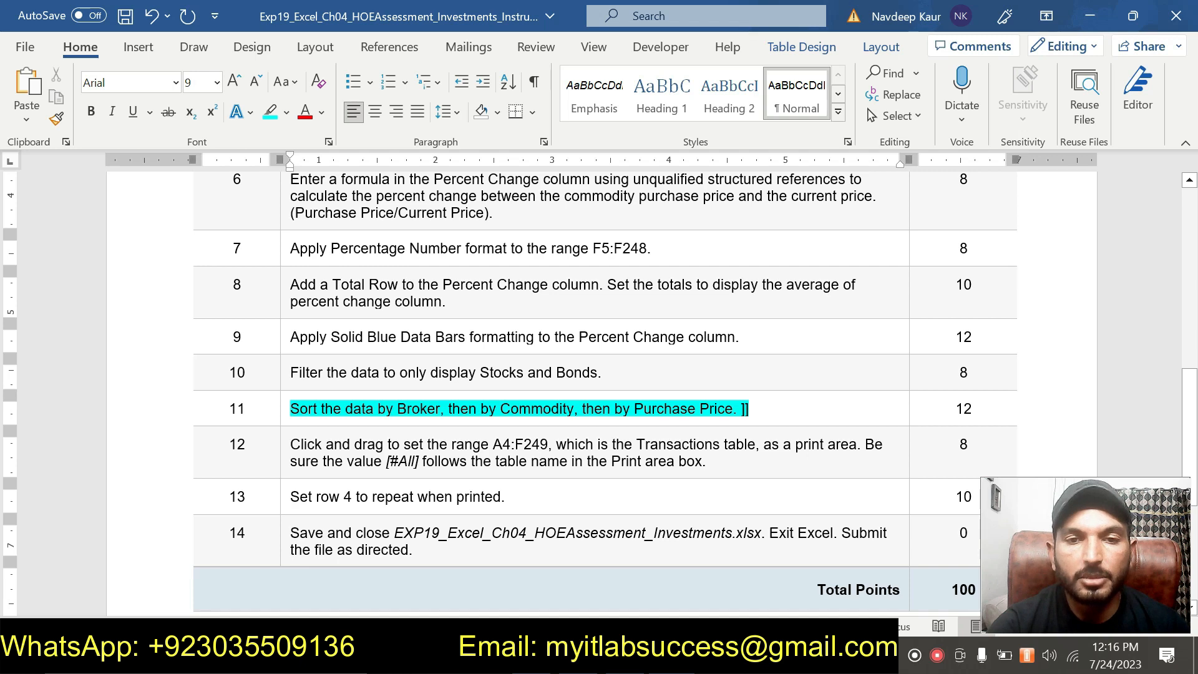
{"action": "left_click", "coordinate": [761, 408]}
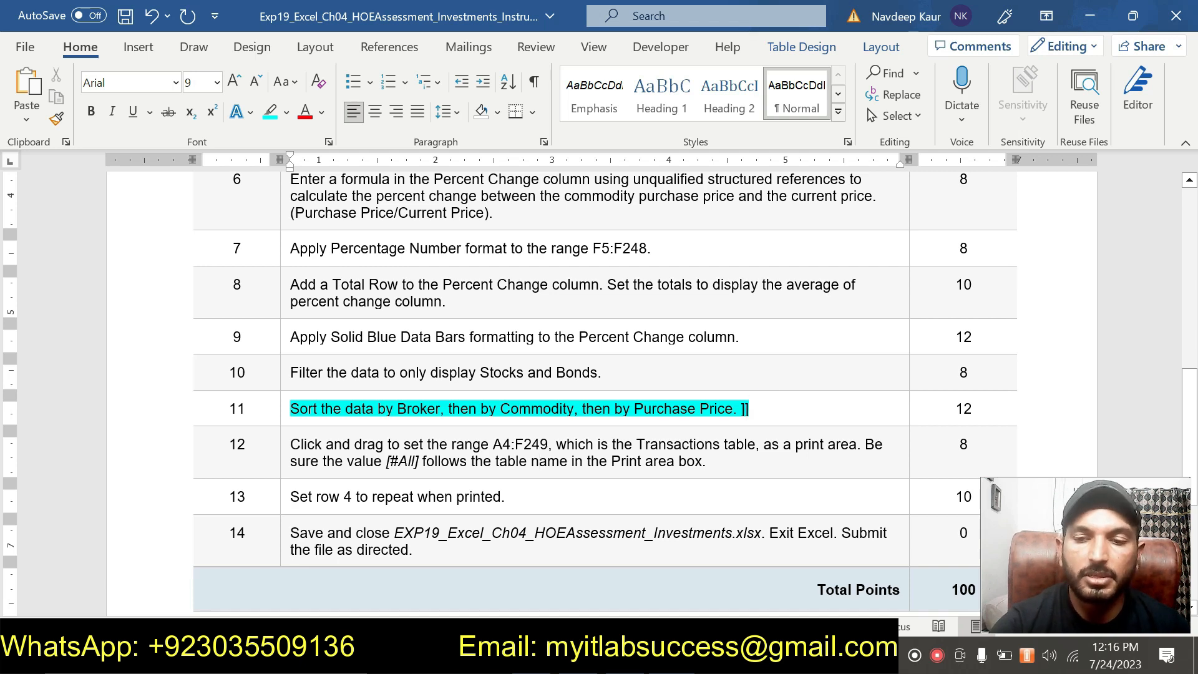
- Switch to the Solution workbook in Excel and examine how its transaction rows are ordered by Broker, Commodity and price
{"action": "key", "text": "alt+Tab"}
{"action": "scroll", "coordinate": [349, 433], "scroll_direction": "down", "scroll_amount": 5}
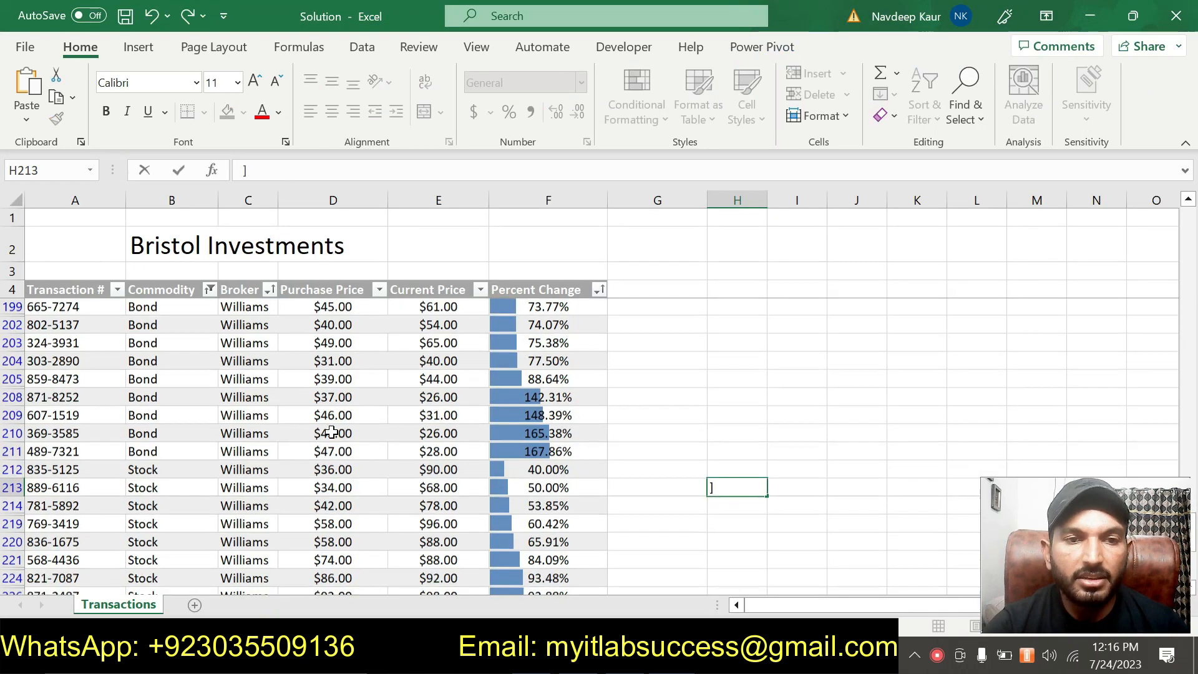
{"action": "scroll", "coordinate": [331, 433], "scroll_direction": "up", "scroll_amount": 10}
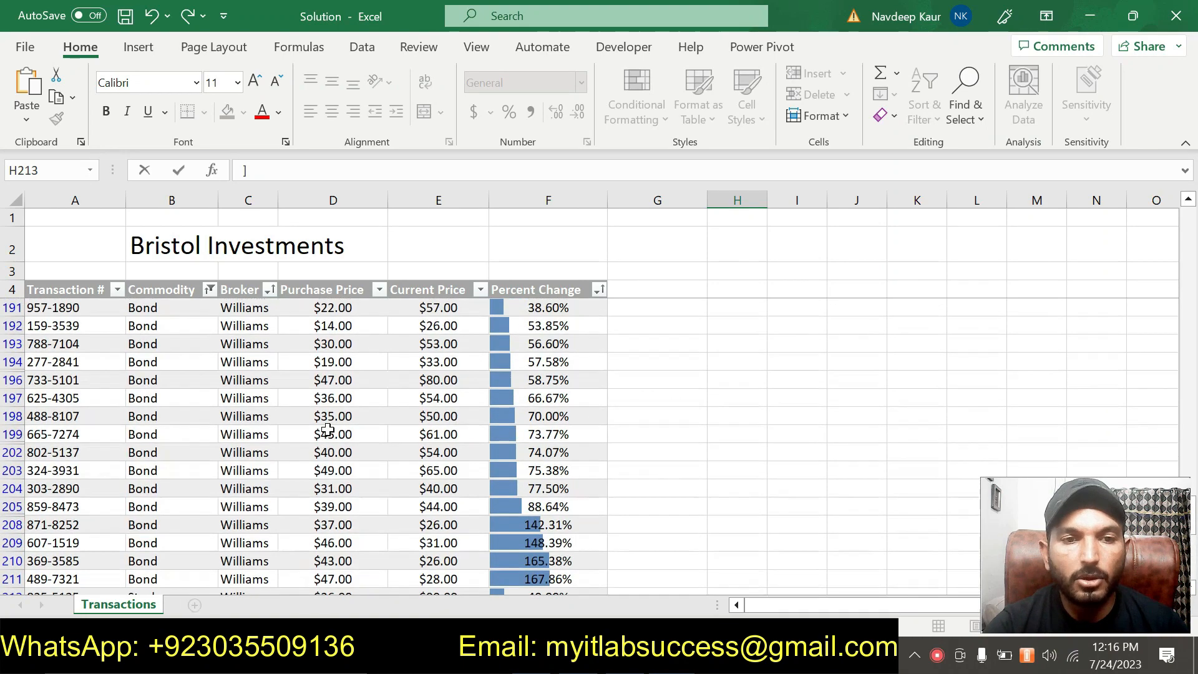
{"action": "scroll", "coordinate": [387, 418], "scroll_direction": "up", "scroll_amount": 7}
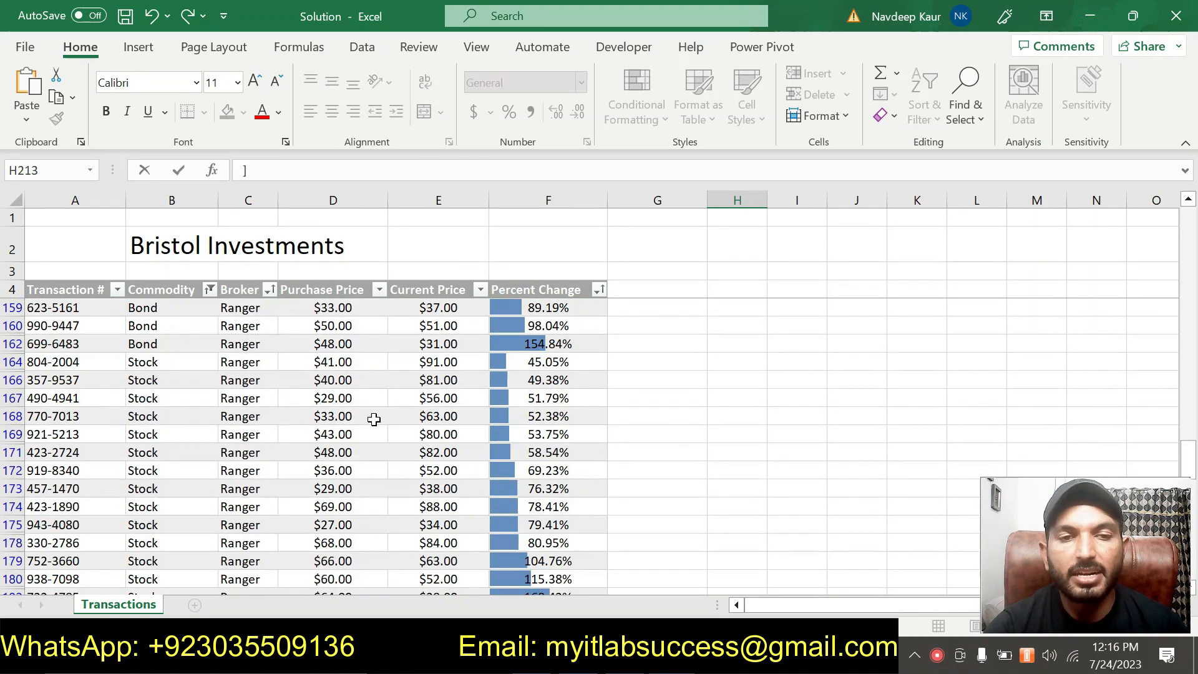
{"action": "scroll", "coordinate": [373, 419], "scroll_direction": "up", "scroll_amount": 13}
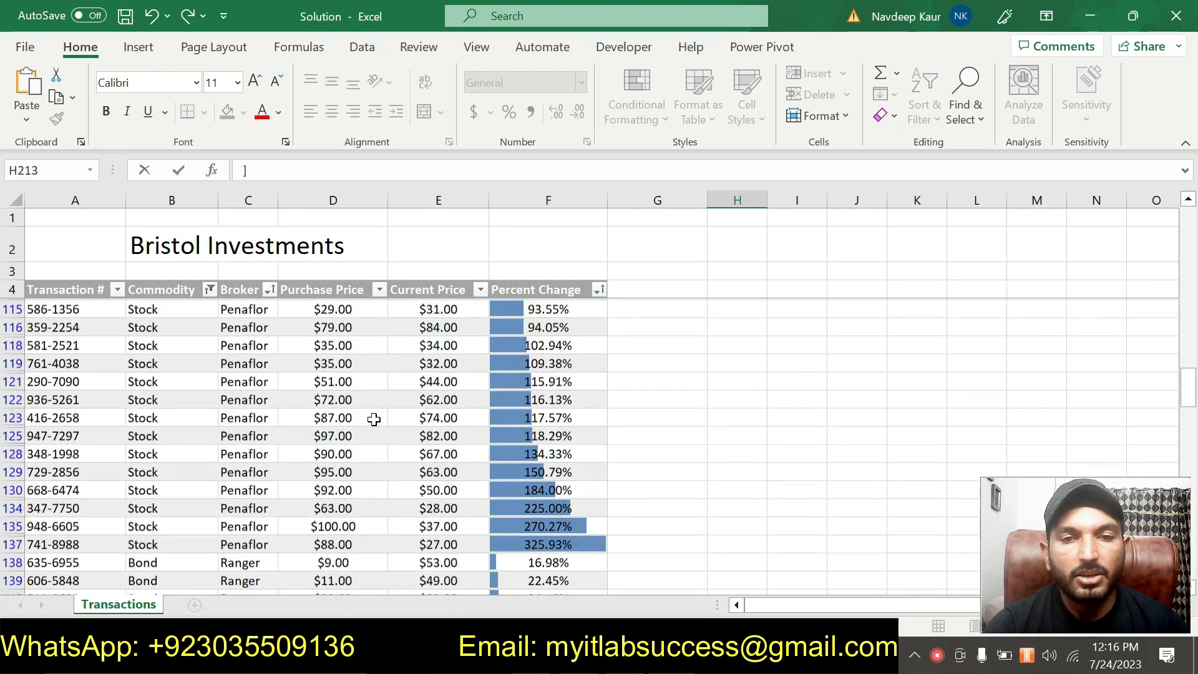
{"action": "scroll", "coordinate": [374, 420], "scroll_direction": "up", "scroll_amount": 14}
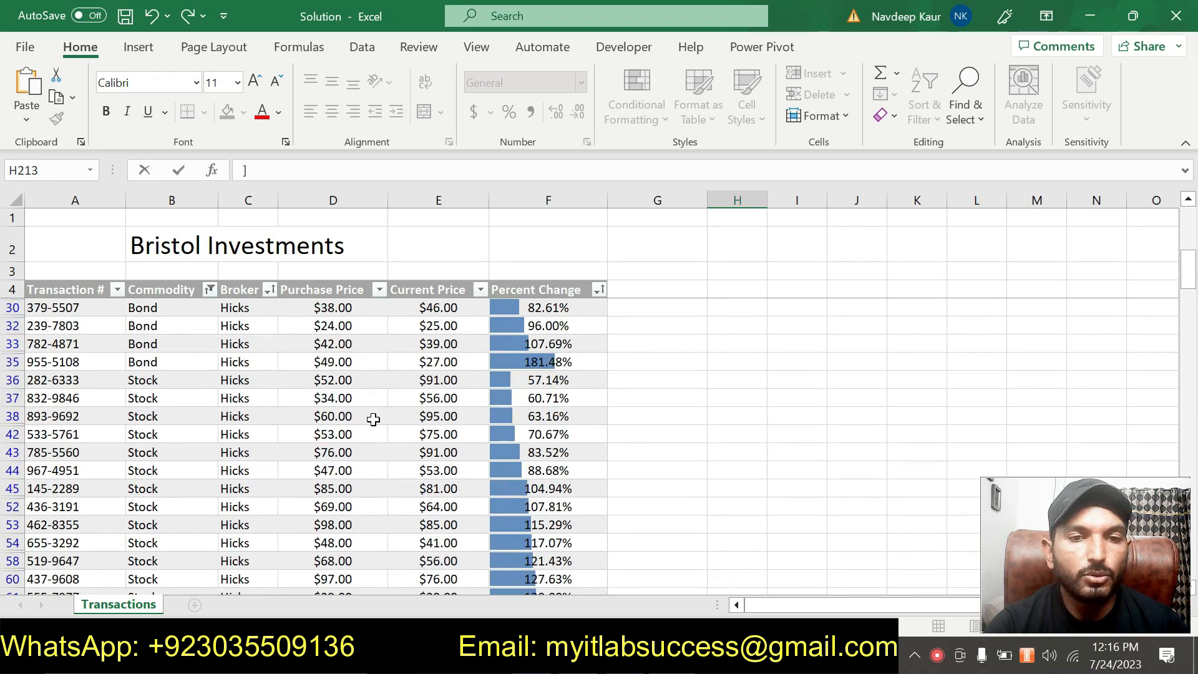